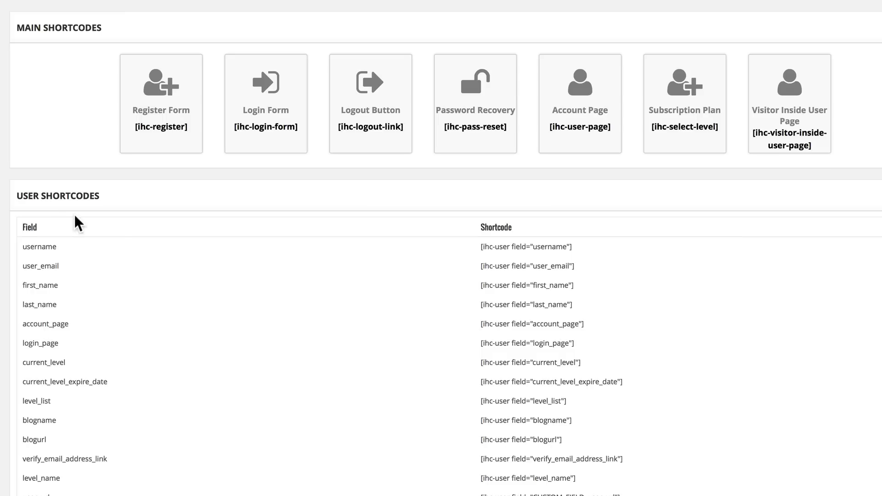
Review the main shortcodes and the list of user field shortcodes
scroll(60, 253, down, 2)
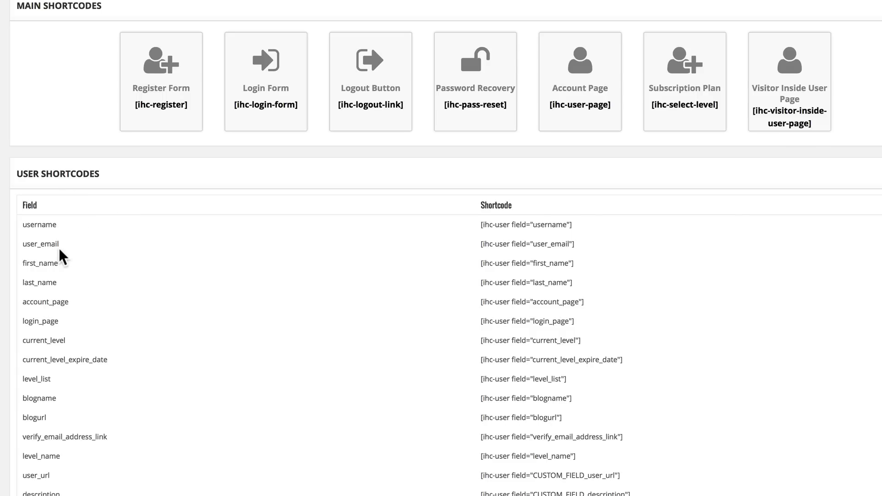
scroll(60, 250, down, 3)
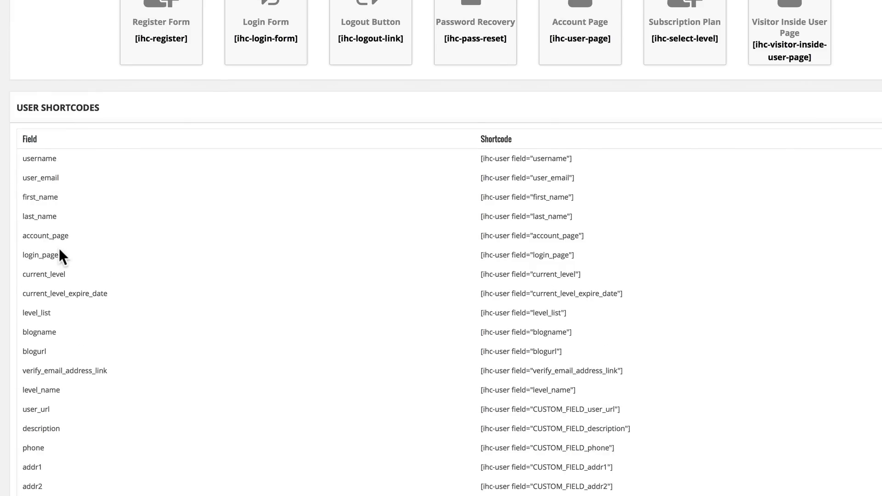
scroll(60, 255, down, 1)
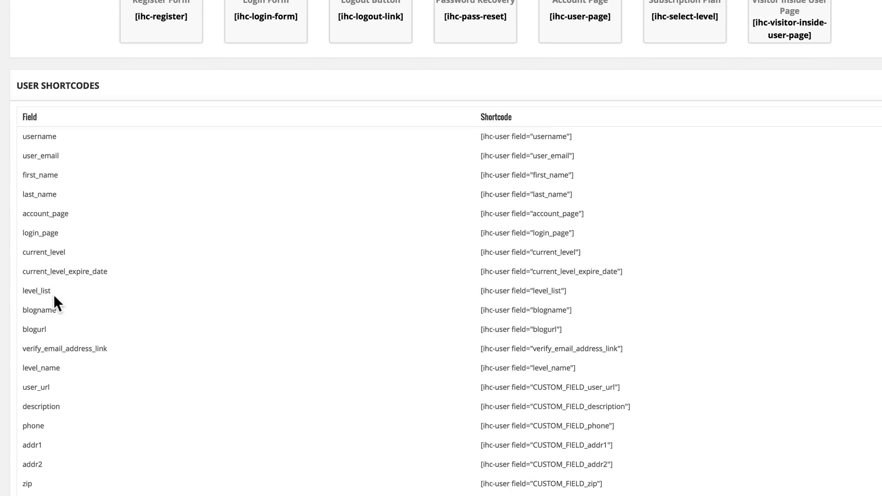
scroll(48, 404, down, 3)
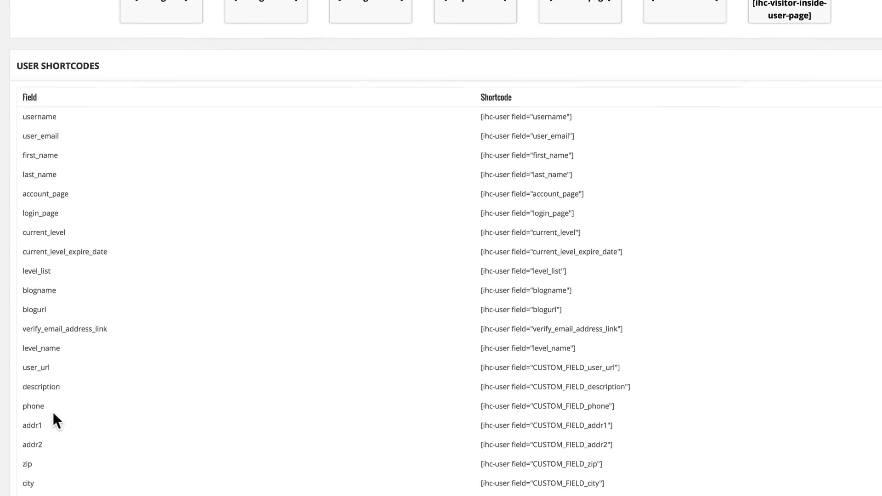
scroll(45, 473, down, 3)
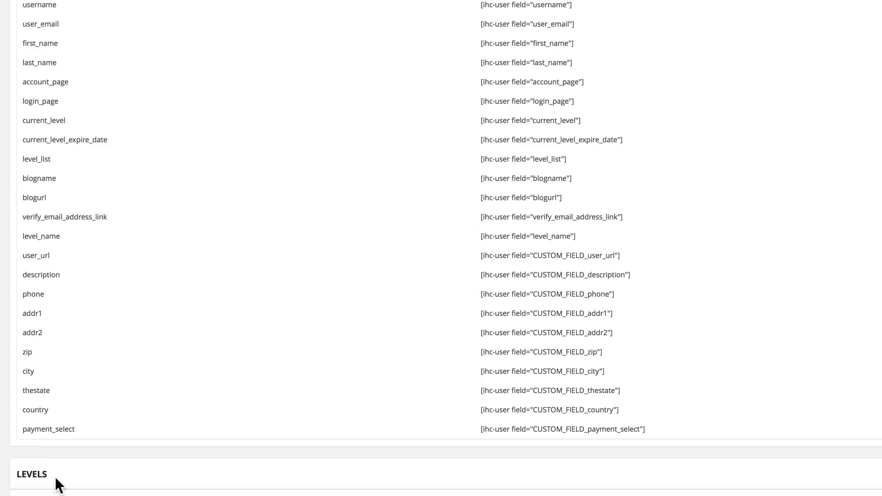
scroll(55, 476, up, 3)
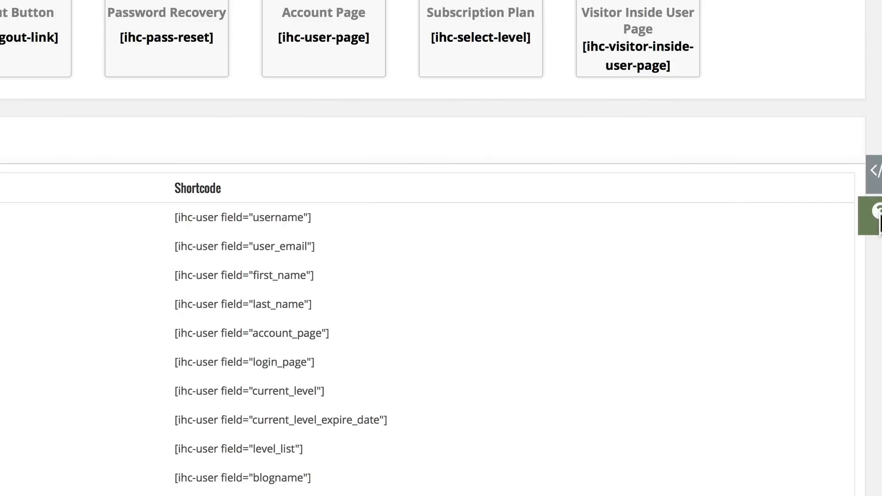
Open the plugin's Help Section and read through the documentation's files and installation parts
click(876, 216)
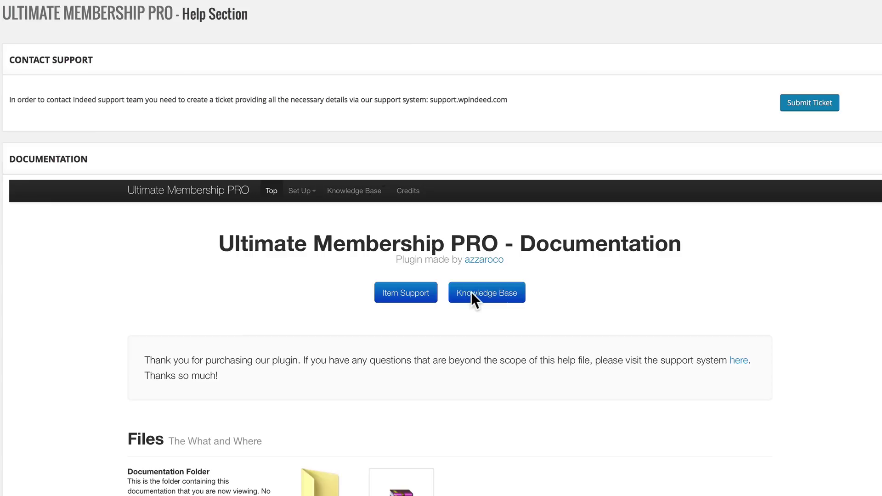
scroll(473, 297, down, 3)
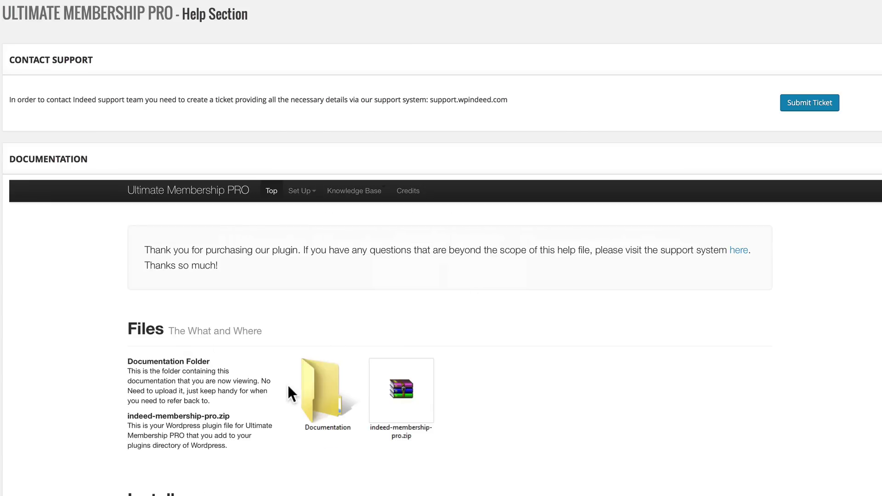
scroll(259, 380, down, 5)
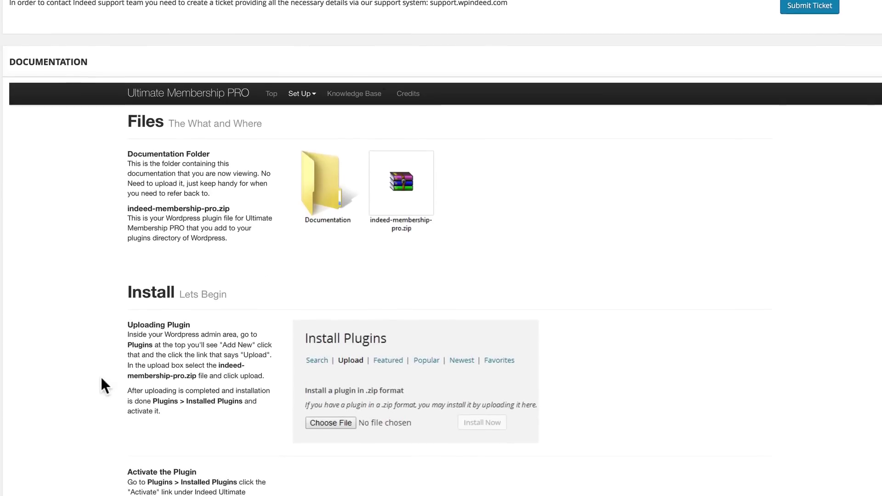
scroll(100, 377, down, 1)
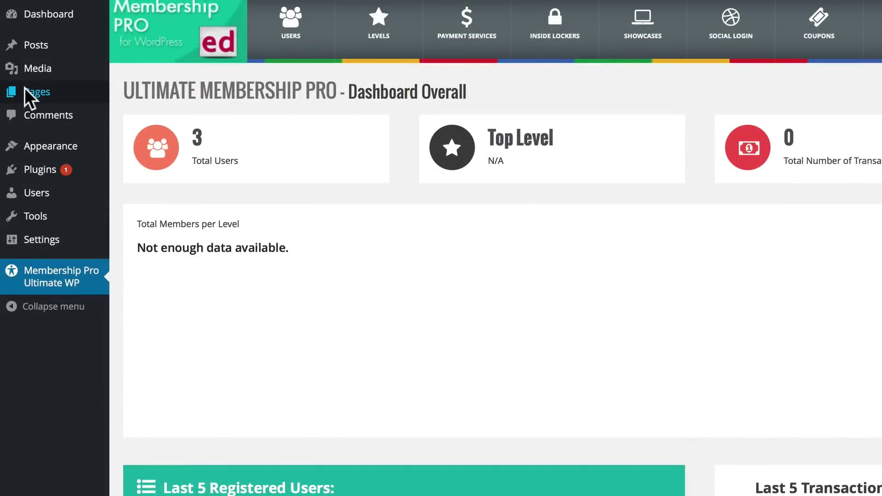
Create a new WordPress page titled "Redirect" and expand its Membership Pro - Page Type settings
click(24, 89)
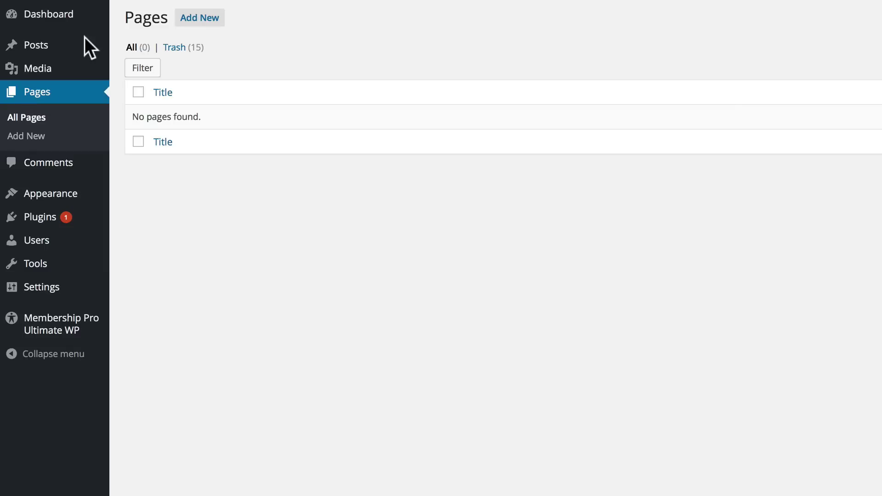
click(198, 15)
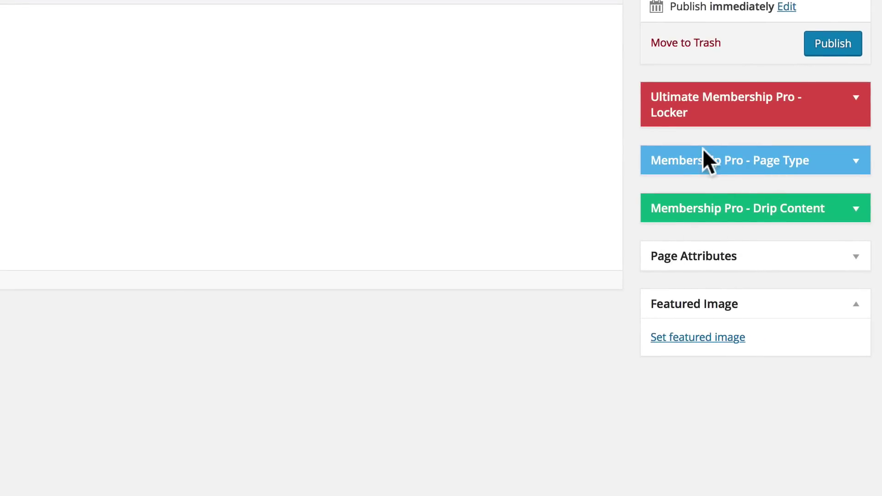
click(854, 161)
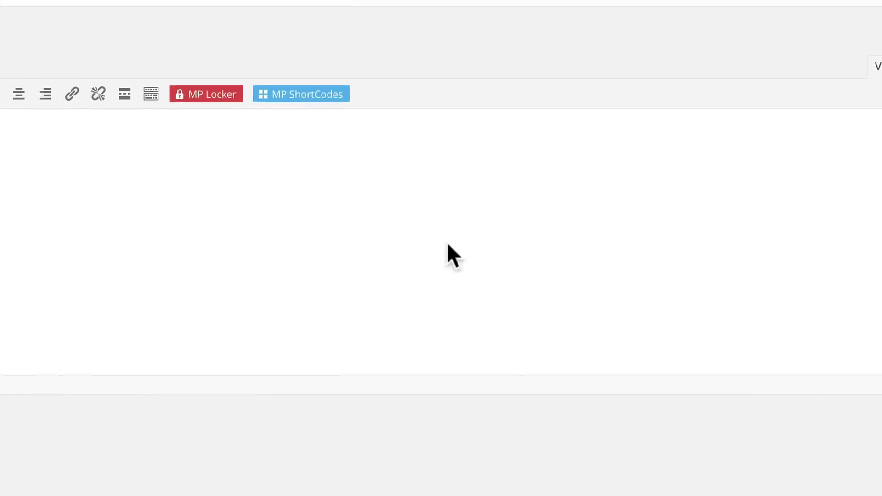
click(133, 59)
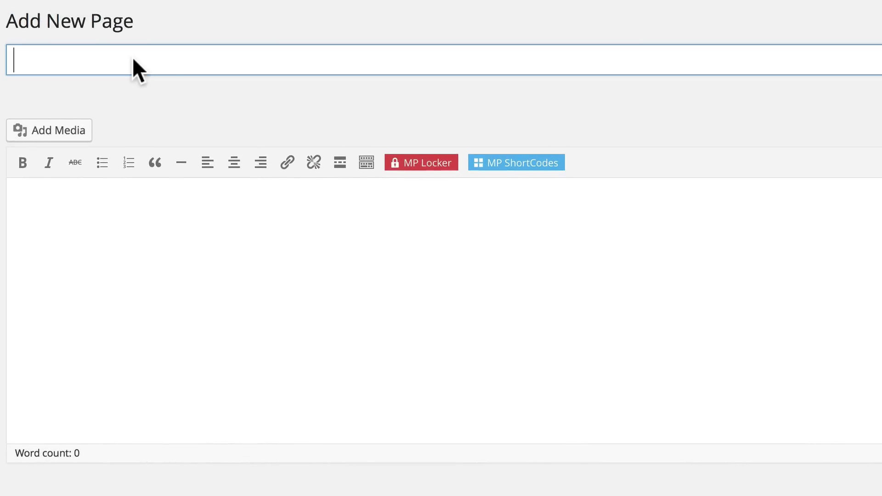
text(Redirect)
key(Tab)
Look at the available MP ShortCodes, close them without inserting any, and enter "This is the Redirect page." as the content
click(513, 163)
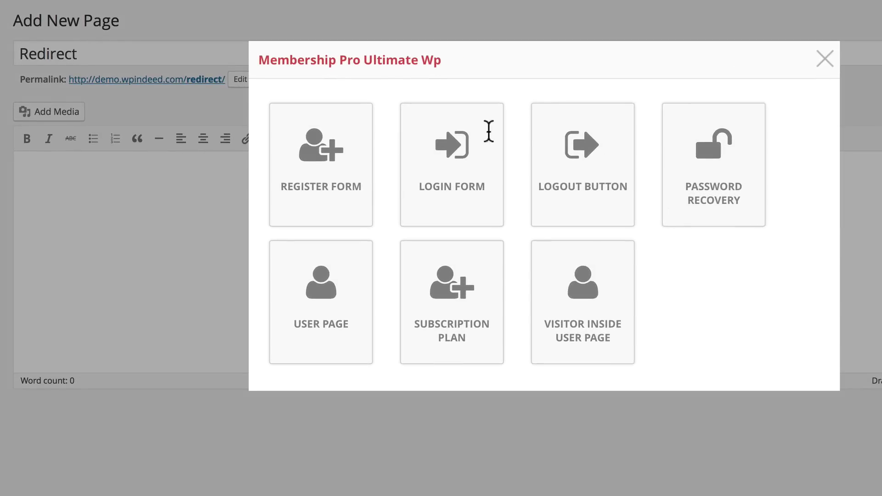
click(823, 58)
text(This is the R)
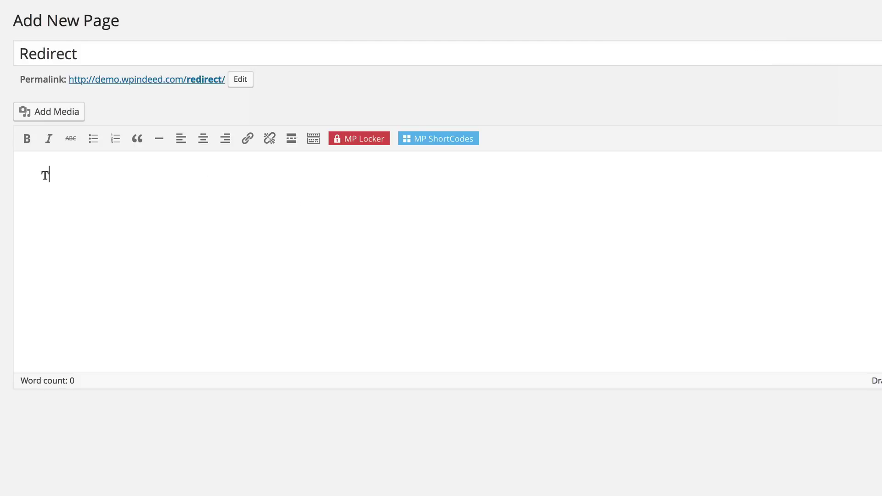
text(edirect page.)
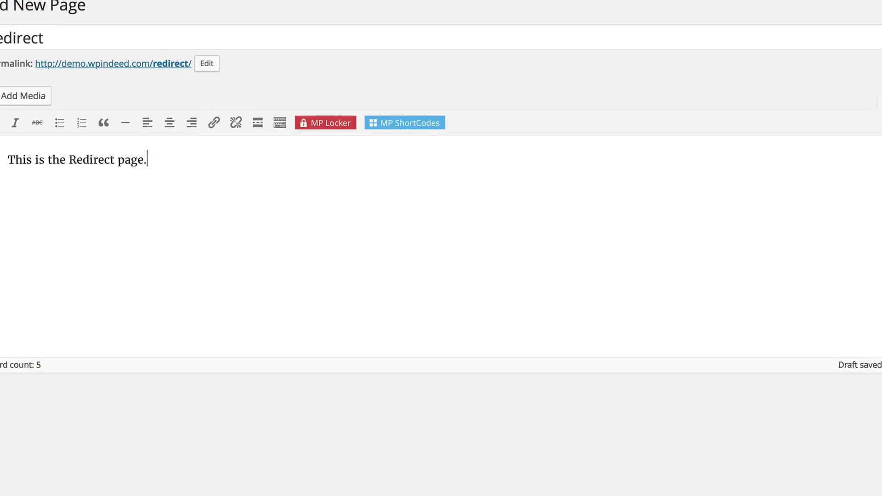
Set the page type to Redirect Page and publish the page
click(821, 236)
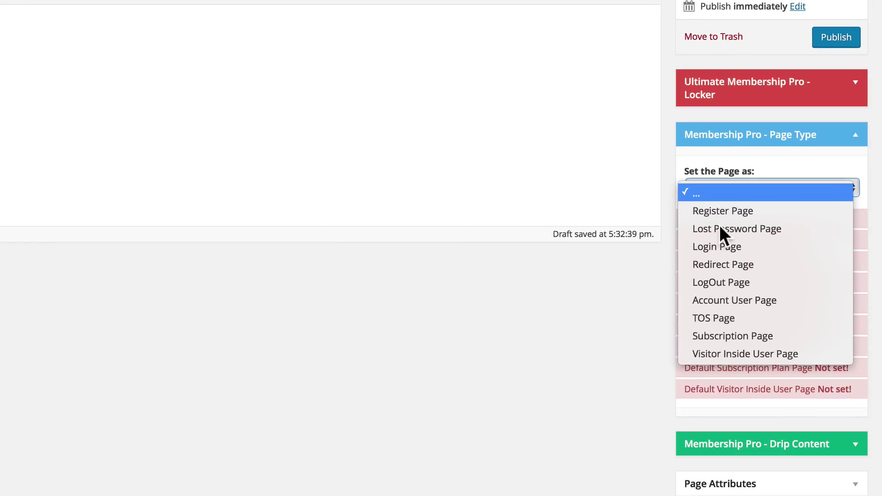
click(719, 264)
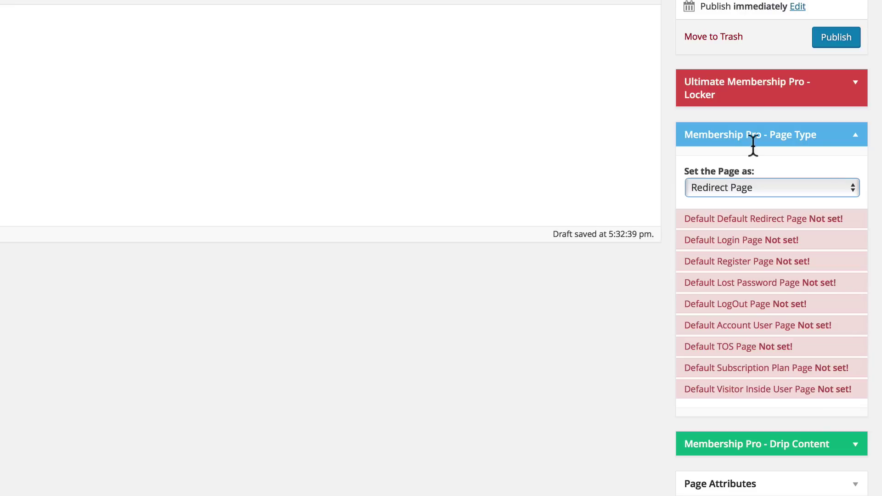
click(834, 39)
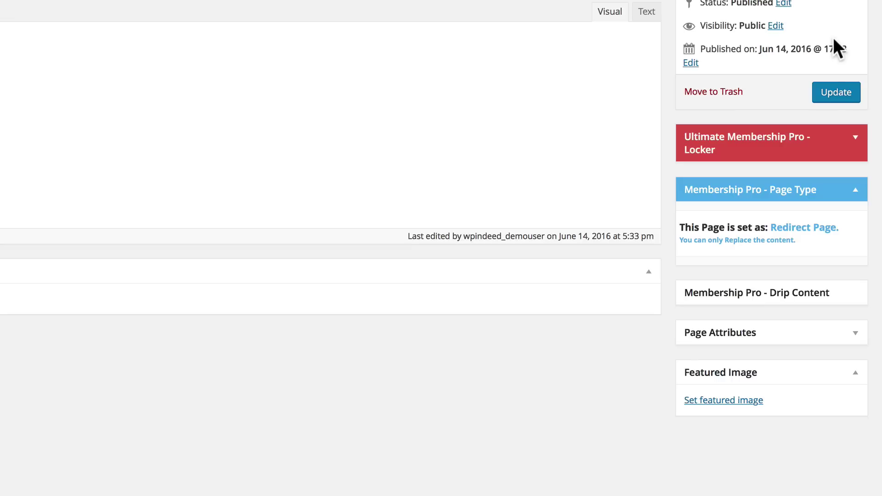
click(855, 190)
click(856, 189)
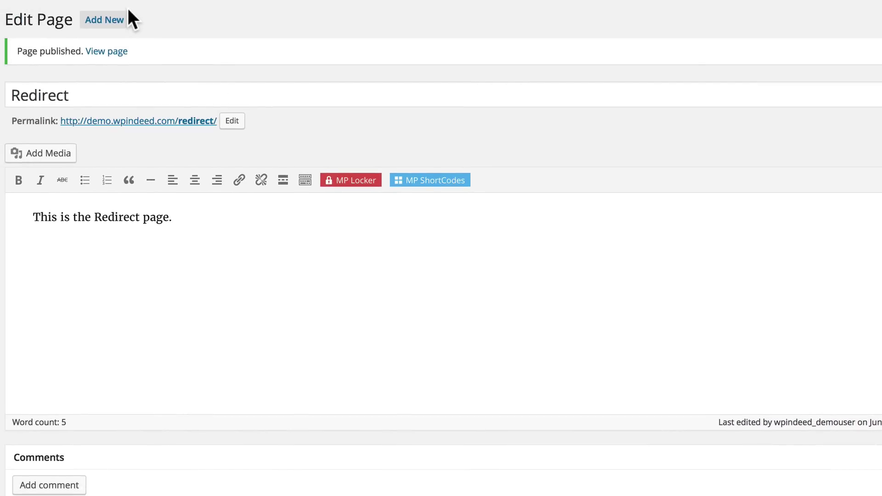
Create another page titled "Login" and insert the Login Form shortcode into its content
click(112, 18)
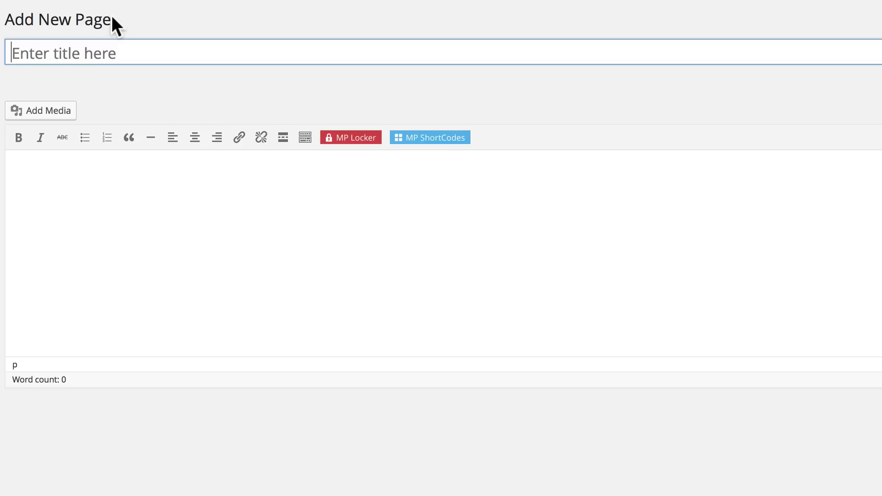
text(Login)
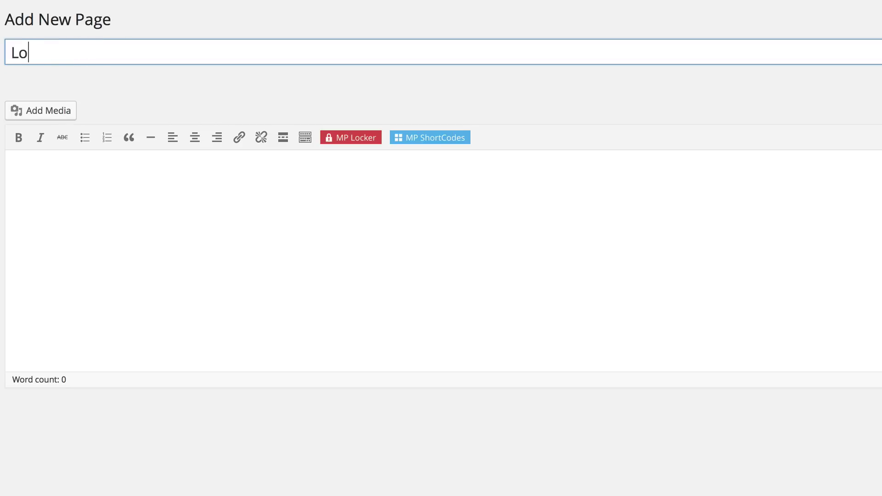
click(73, 172)
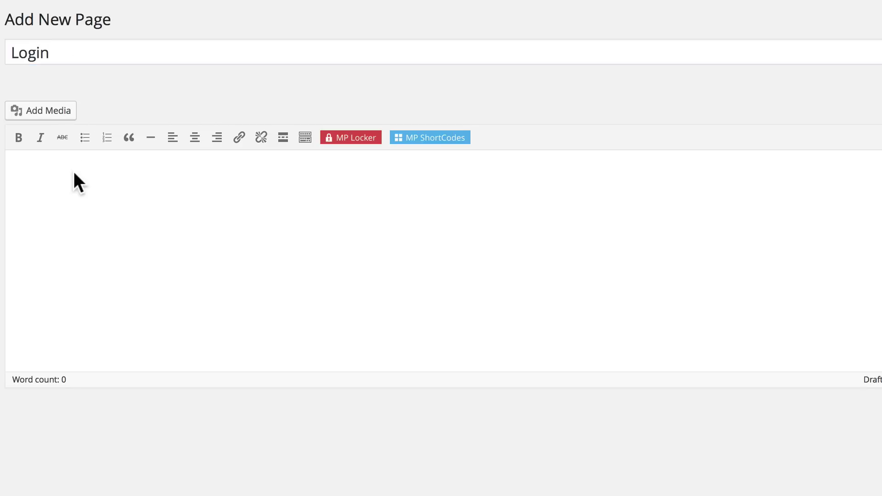
click(439, 138)
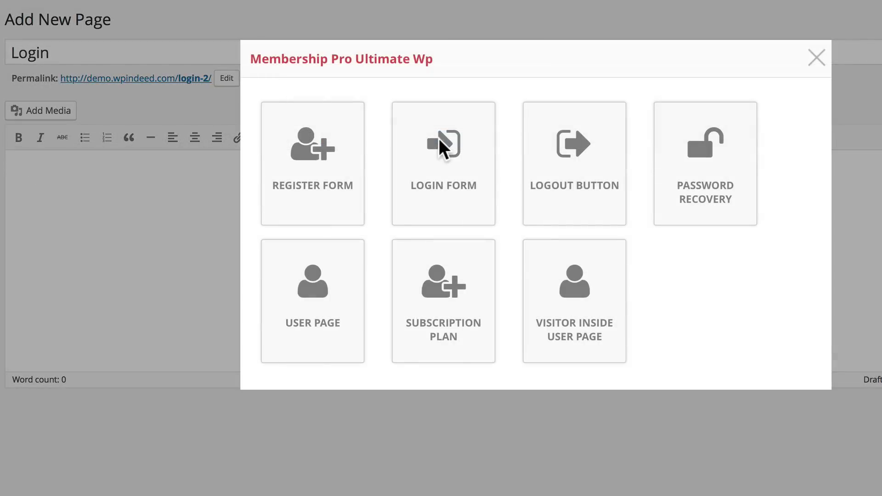
click(440, 181)
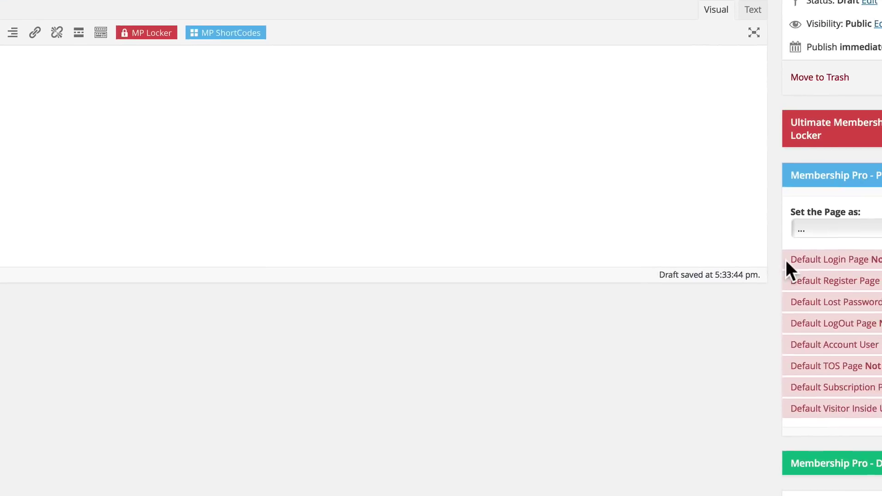
Set the page type to Login Page and publish the page
click(832, 228)
click(827, 283)
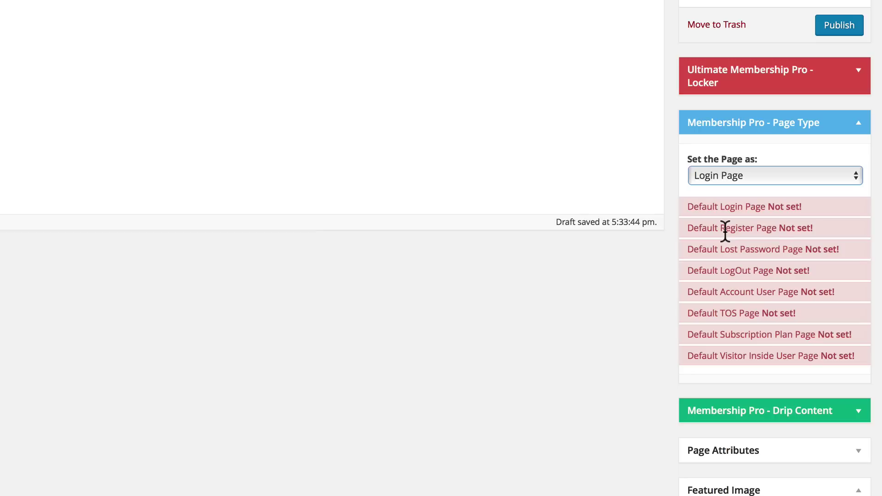
click(833, 23)
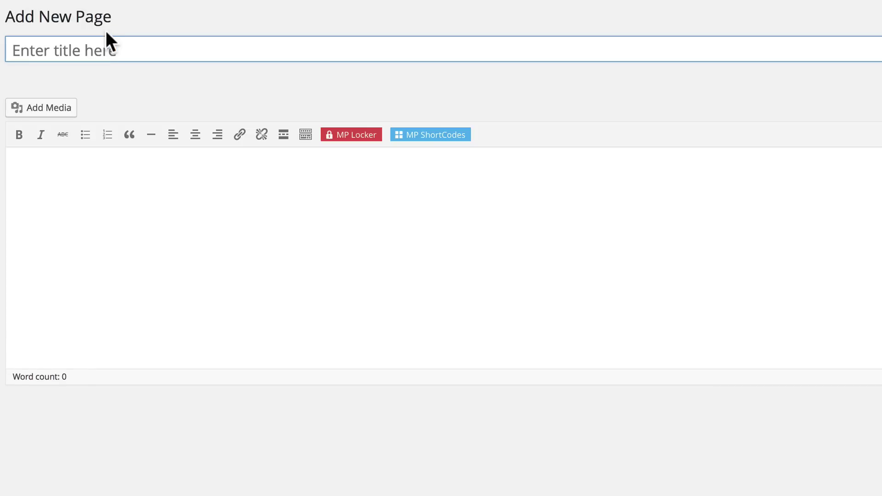
Title the next new page "Register" and insert the Register Form shortcode into its content
click(76, 47)
text(Register)
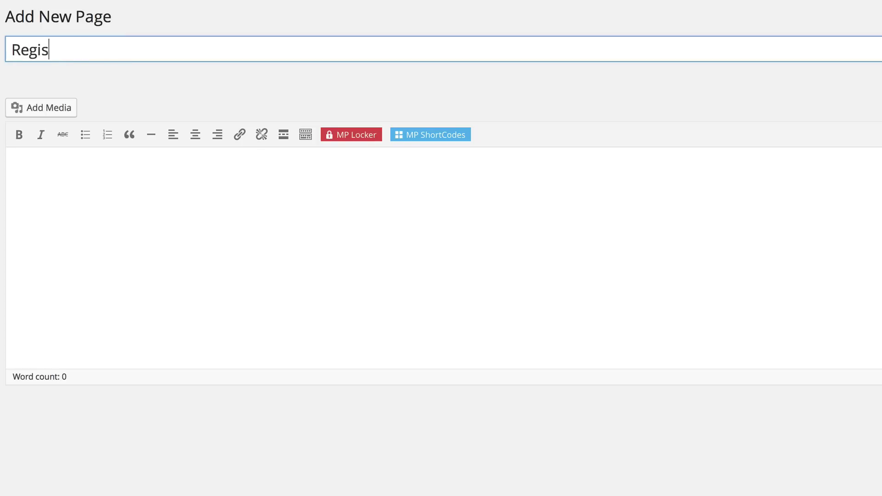
click(97, 179)
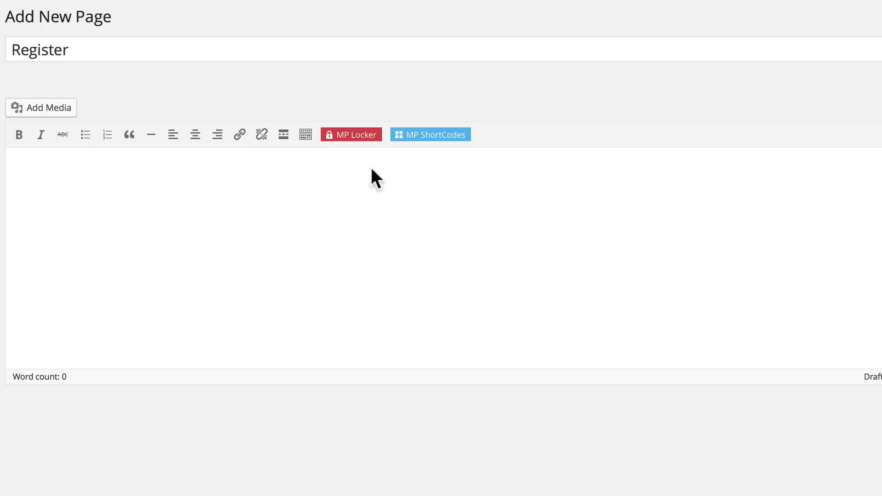
click(413, 133)
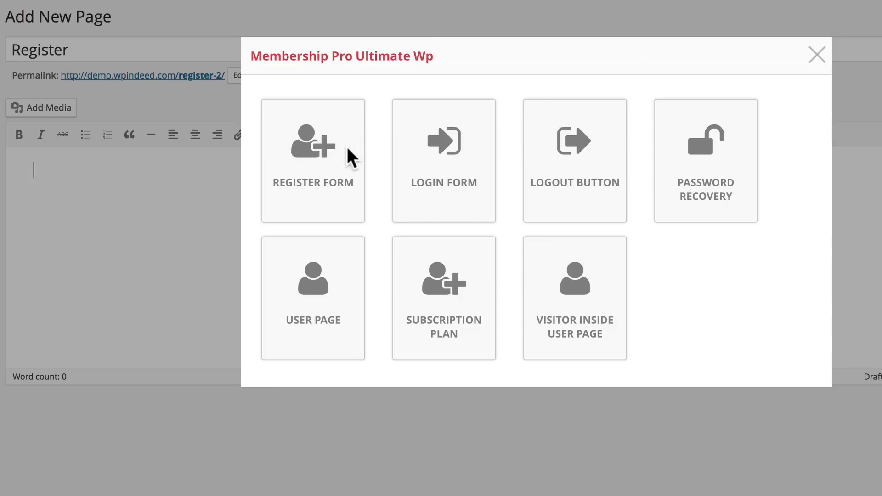
click(331, 168)
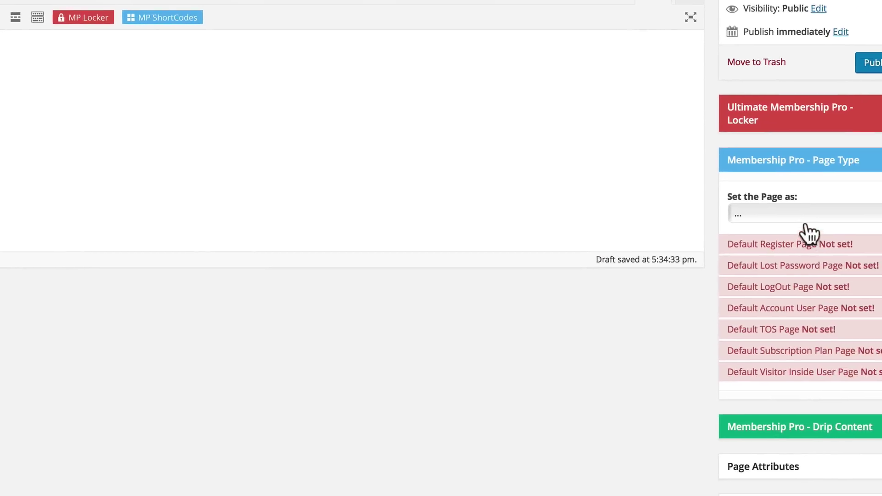
Set the page type to Register Page and publish the page
click(771, 198)
click(747, 216)
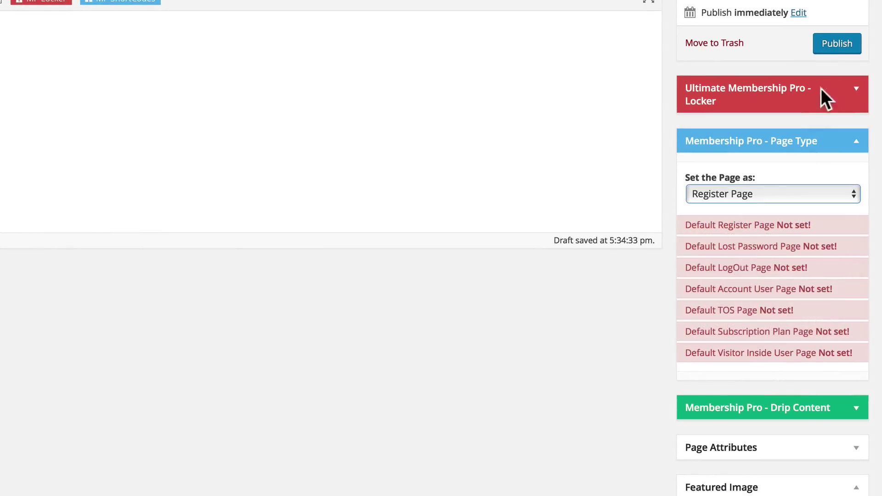
click(832, 43)
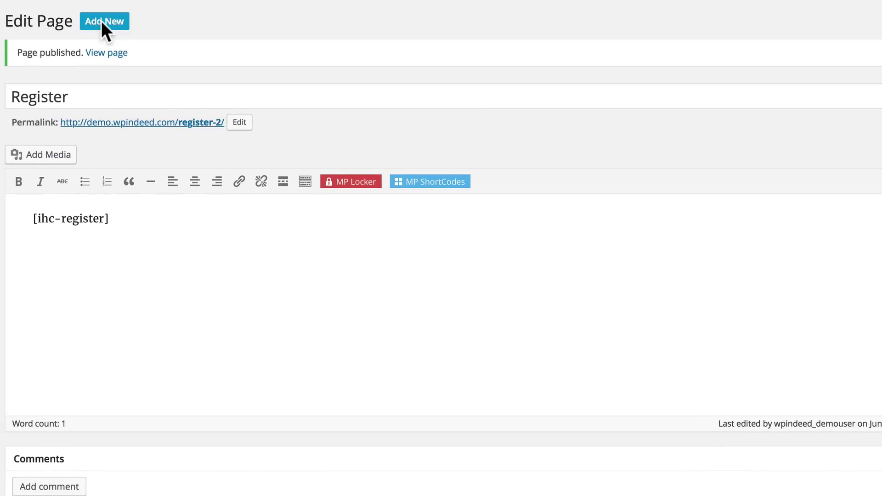
Create a page titled "Lost Password" containing the Password Recovery shortcode followed by the copied "Lacus lorem" placeholder paragraph
click(101, 21)
text(Lost Password)
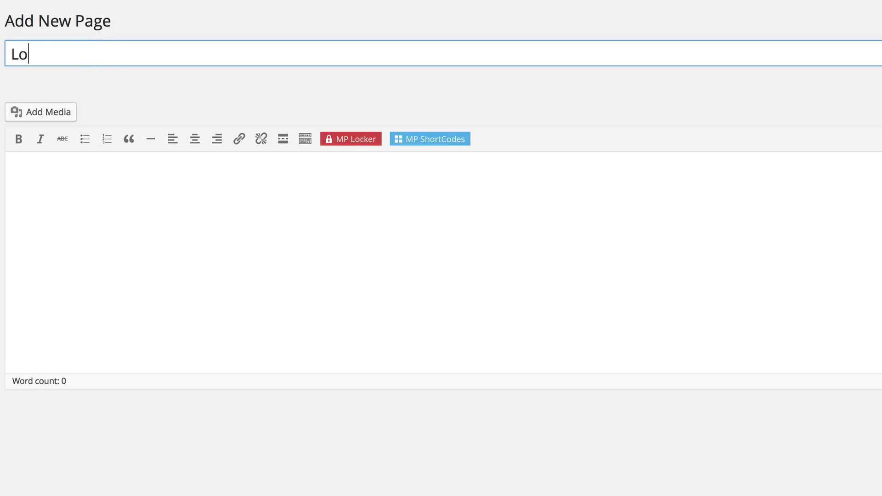
click(227, 249)
click(426, 137)
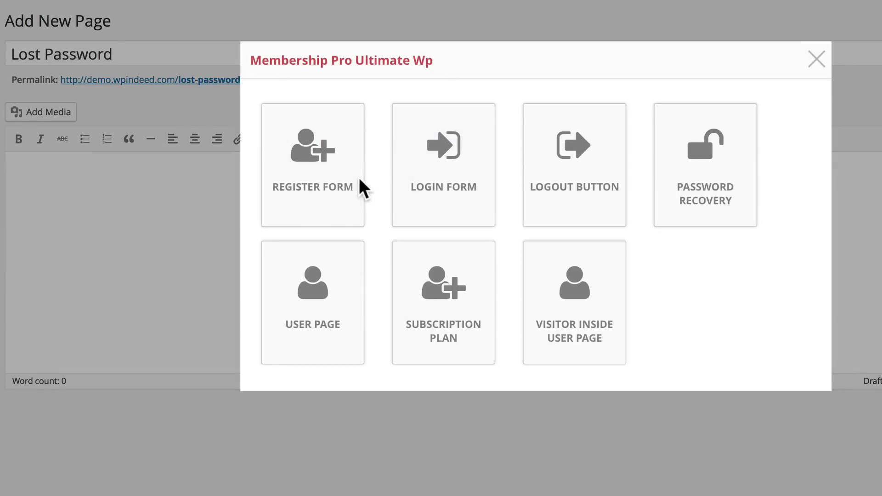
click(689, 215)
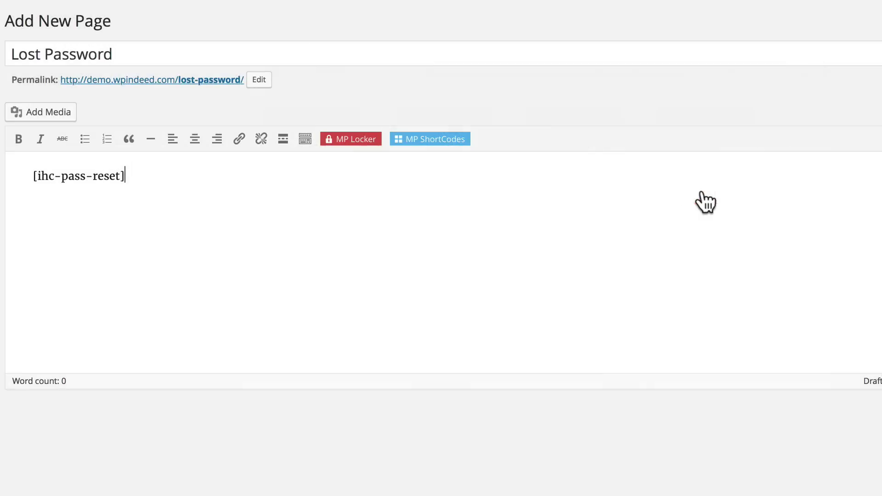
key(Return)
key(ctrl+v)
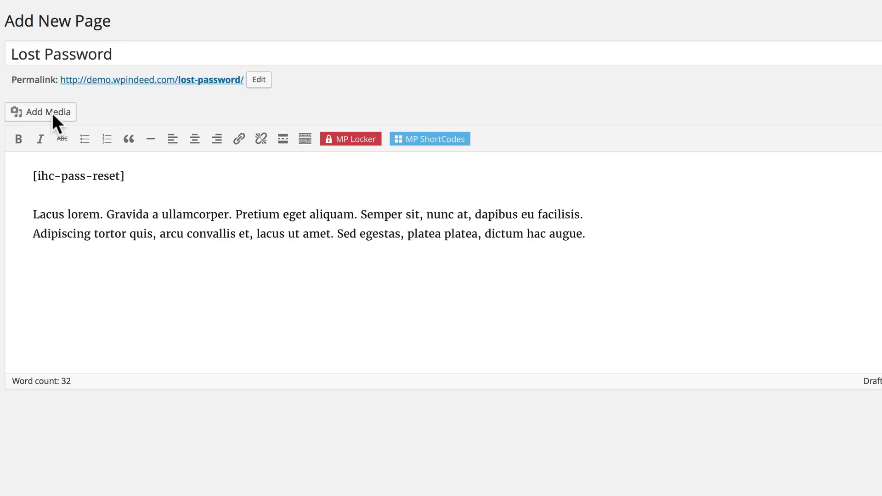
Set the Lost Password page's type to Lost Password Page and publish it
click(791, 310)
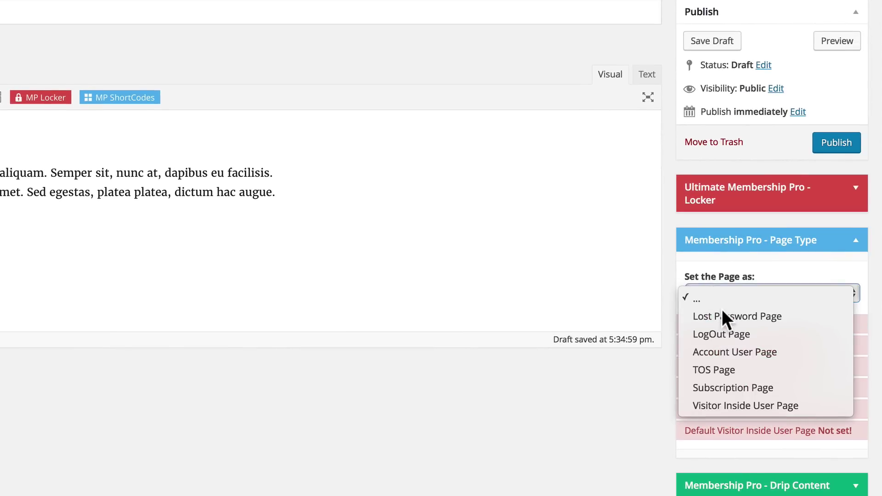
click(718, 316)
click(836, 137)
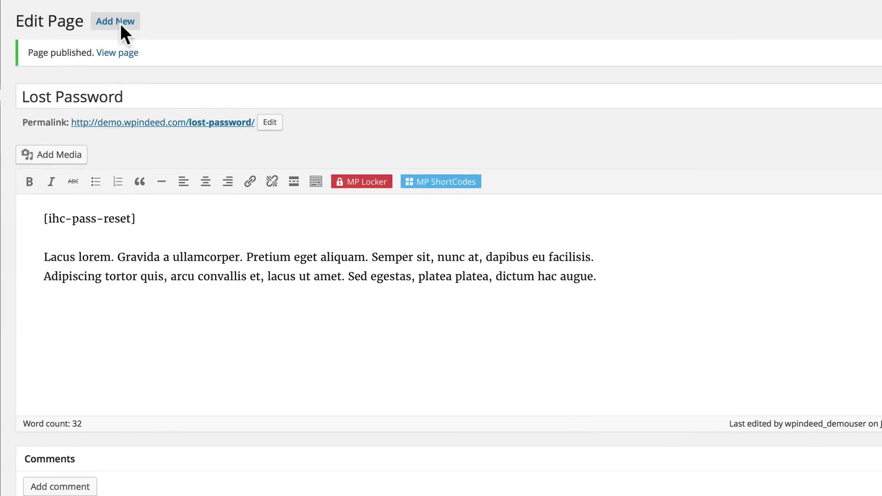
Create another page titled "Logout" and insert the Logout Button shortcode into its content
click(115, 21)
text(Logout)
click(219, 175)
click(433, 136)
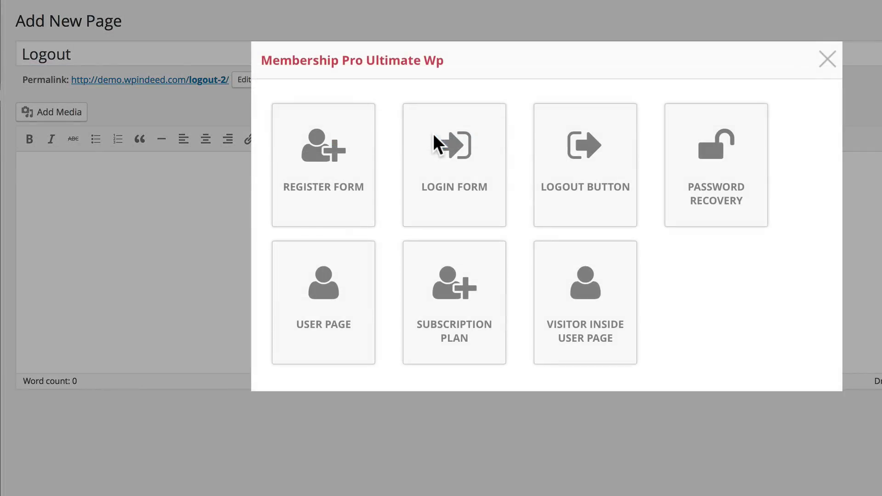
click(581, 196)
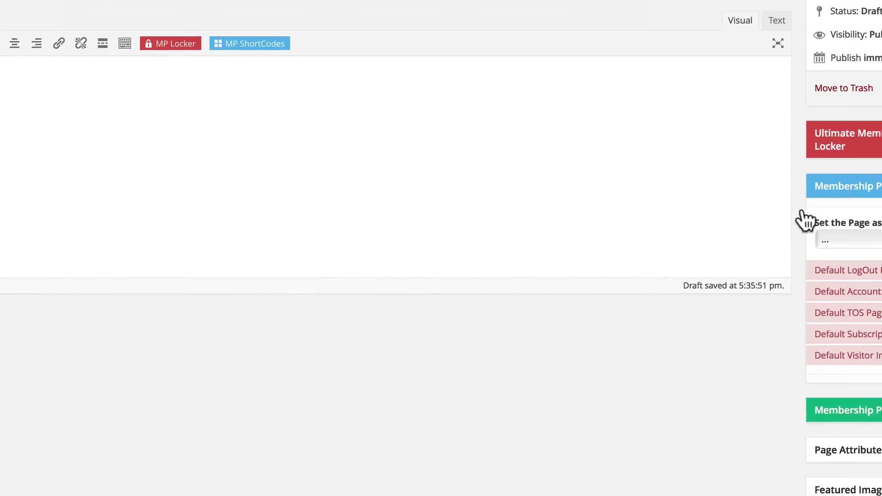
Set the Logout page's type to LogOut Page and publish it
click(760, 191)
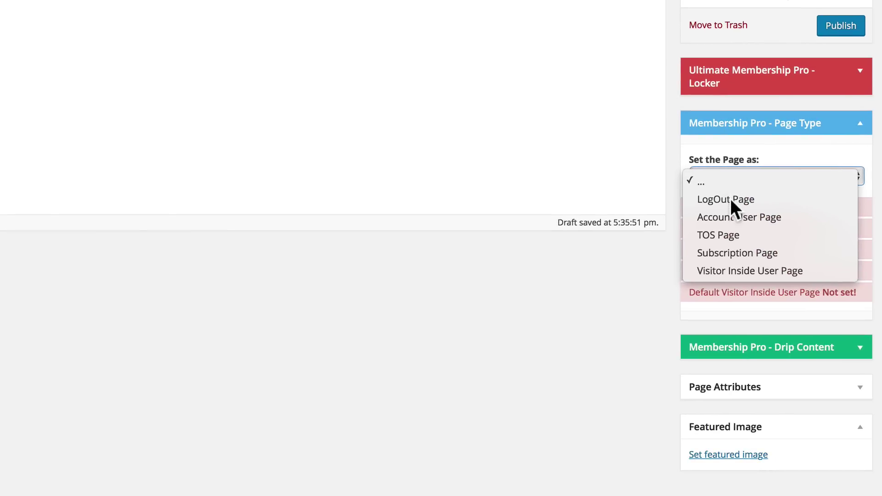
click(729, 198)
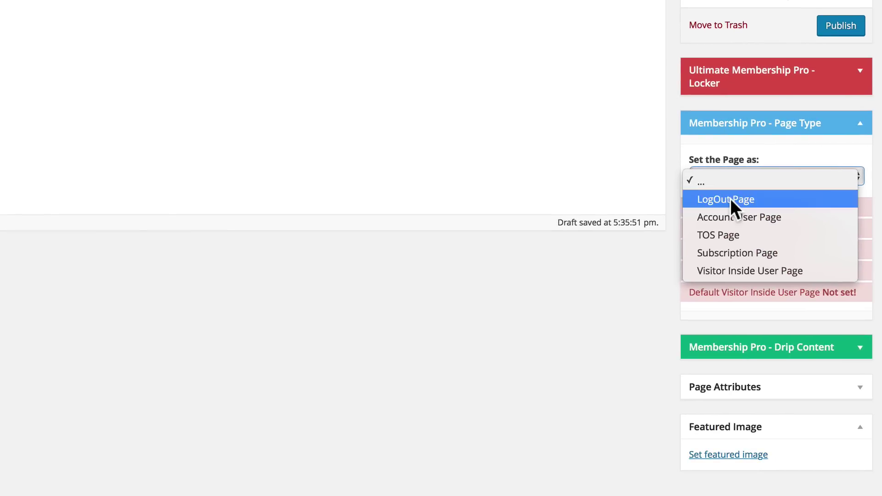
click(831, 25)
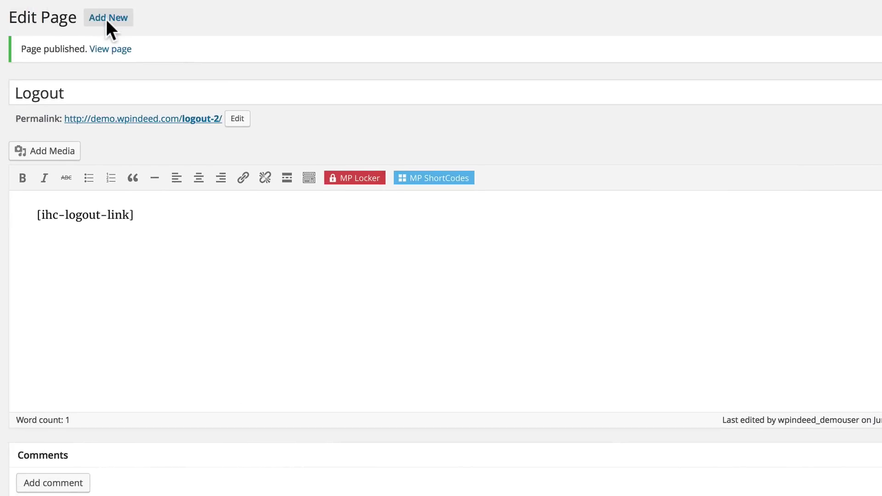
Create another page titled "Account" and insert the User Page shortcode into its content
click(111, 17)
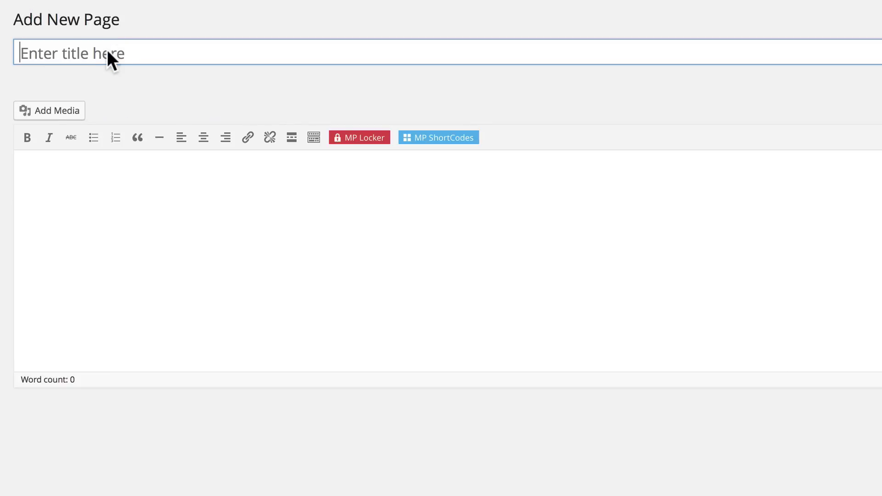
click(109, 53)
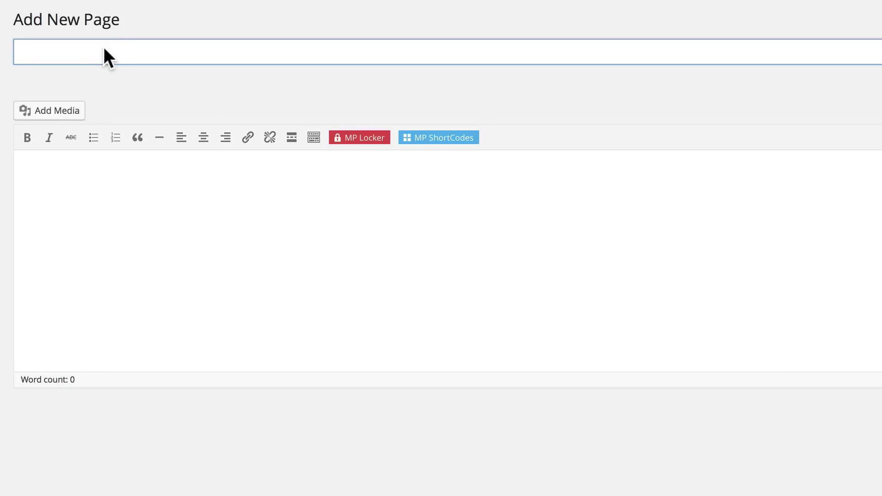
text(Account)
click(320, 184)
click(407, 137)
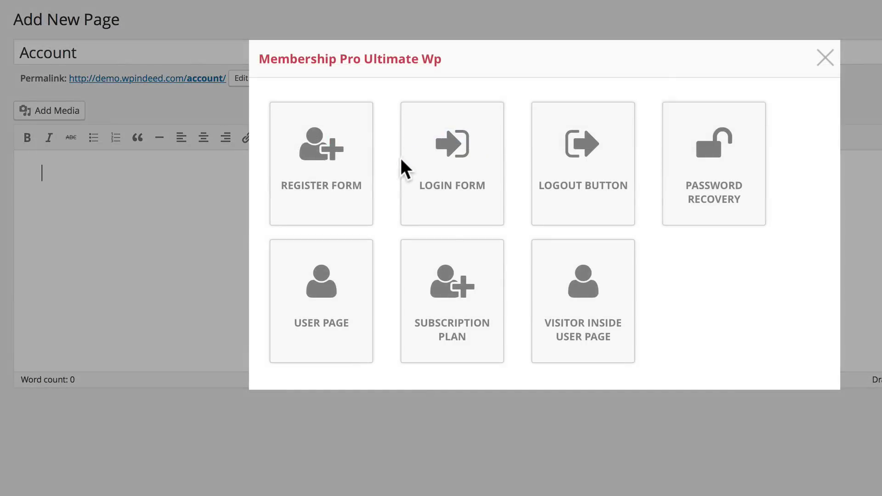
click(322, 293)
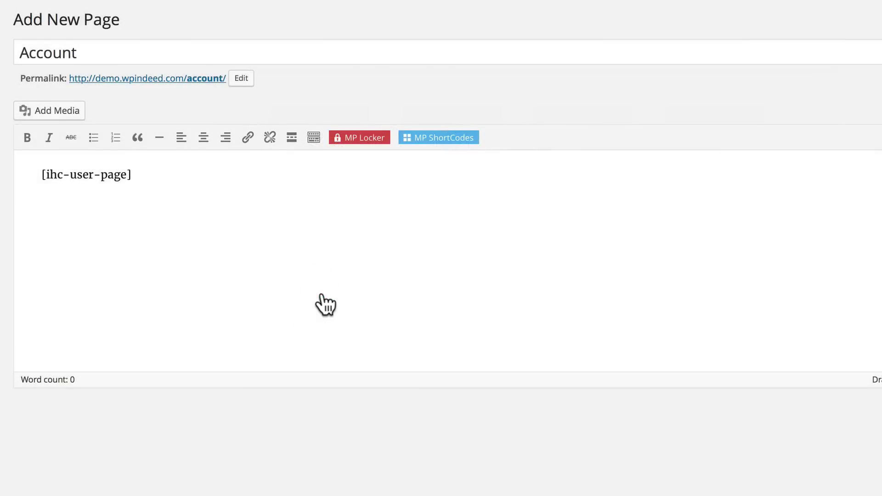
Set the Account page's type to Account User Page and publish it
click(712, 200)
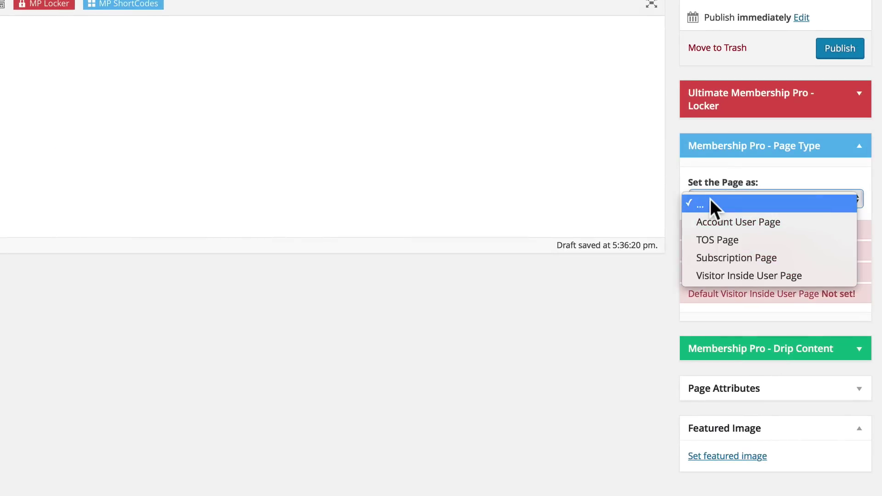
click(712, 222)
click(828, 45)
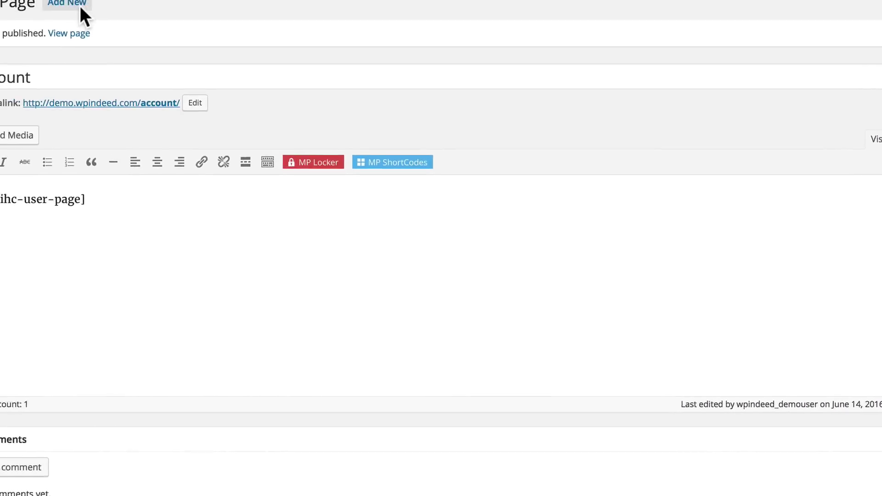
Create another page titled "Terms" and fill its content with three copies of the "Lacus lorem" placeholder paragraph
click(120, 23)
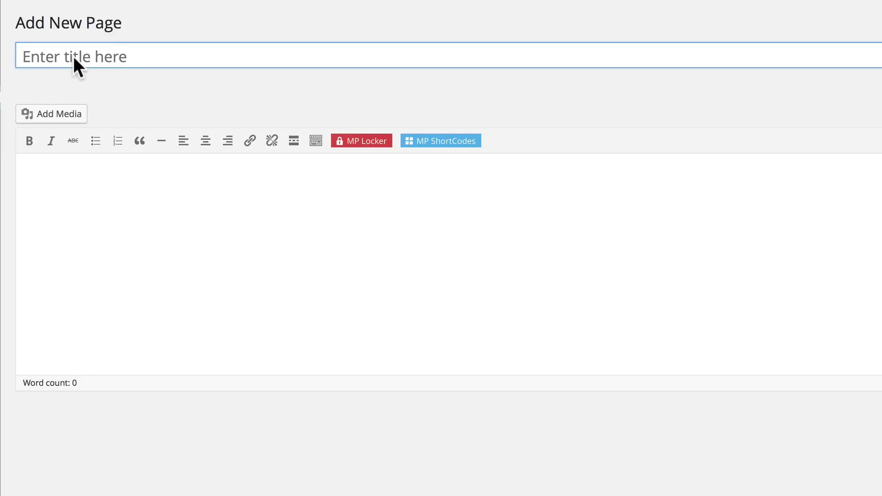
text(Terms)
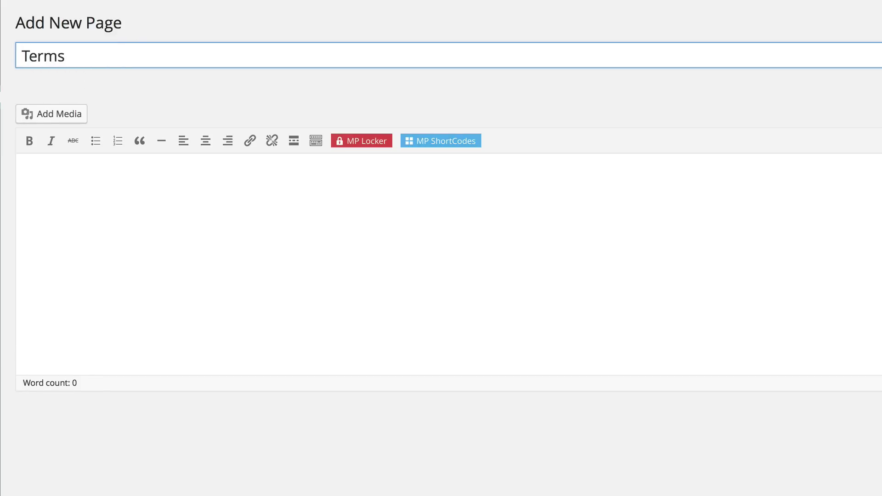
click(101, 174)
text(Lacus lorem. Gravida a ullamcorper. Pretium eget aliquam. Semper sit, nunc at, dapibus eu facilisis. Adipiscing tortor quis, arcu convallis et, lacus ut amet. Sed egestas, platea platea, dictum hac augue.)
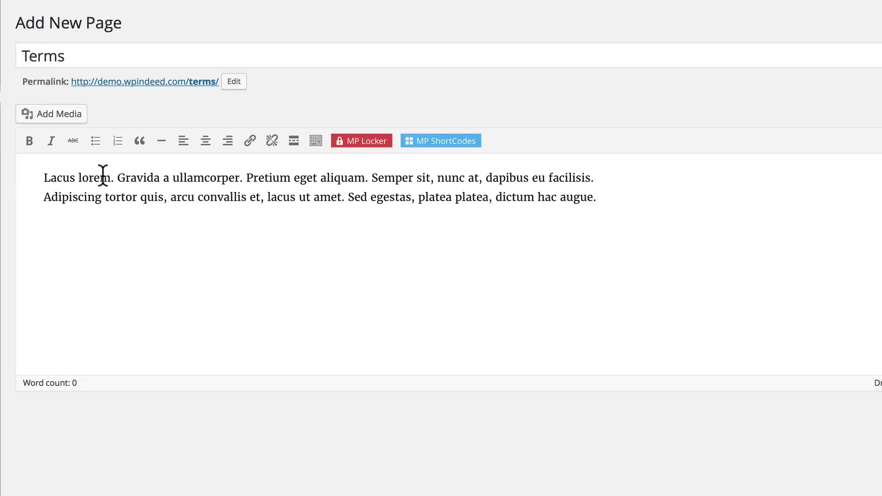
key(Return)
text(Lacus lorem. Gravida a ullamcorper. Pretium eget aliquam. Semper sit, nunc at, dapibus eu facilisis. Adipiscing tortor quis, arcu convallis et, lacus ut amet. Sed egestas, platea platea, dictum hac augue.)
text(Lacus lorem. Gravida a ullamcorper. Pretium eget aliquam. Semper sit, nunc at, dapibus eu facilisis. Adipiscing tortor quis, arcu convallis et, lacus ut amet. Sed egestas, platea platea, dictum hac augue.)
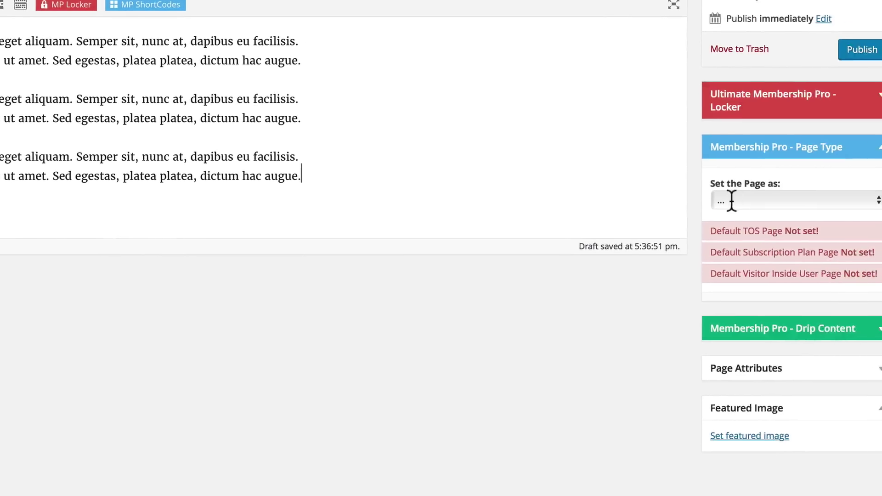
Set the Terms page's type to TOS Page and publish it
click(735, 199)
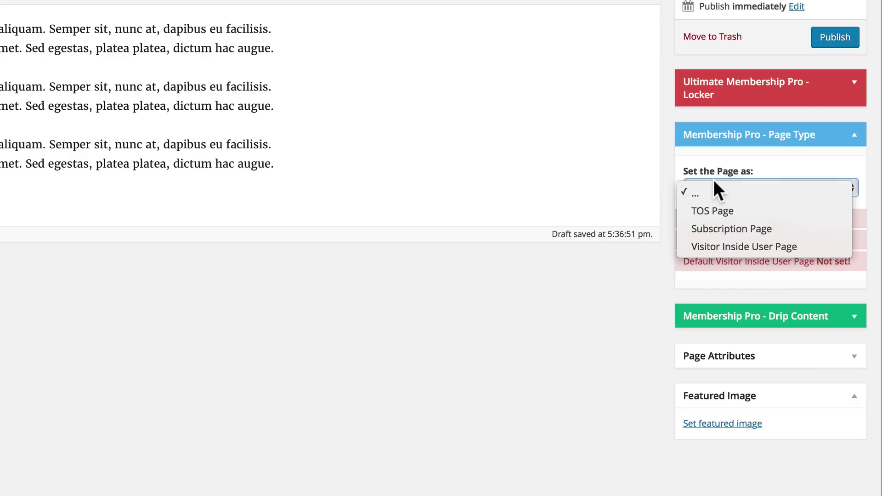
click(714, 209)
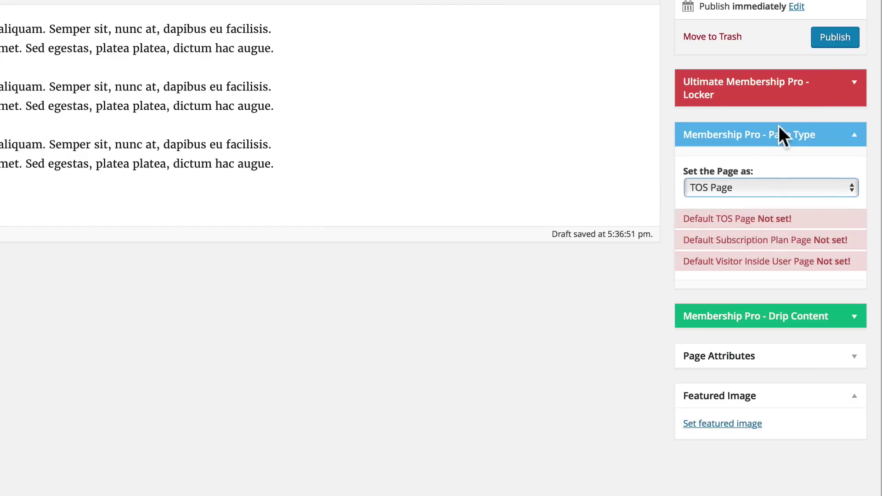
click(829, 33)
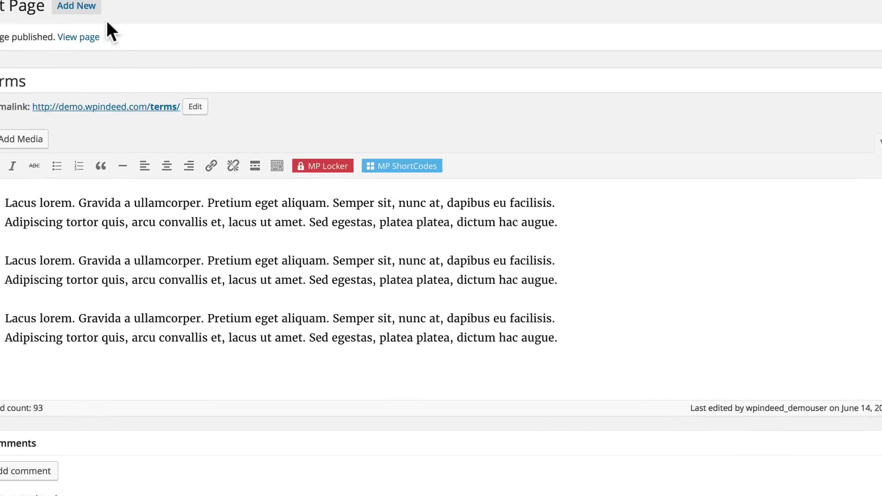
Create another page titled "Subscription" and insert the Subscription Plan shortcode into its content
click(126, 21)
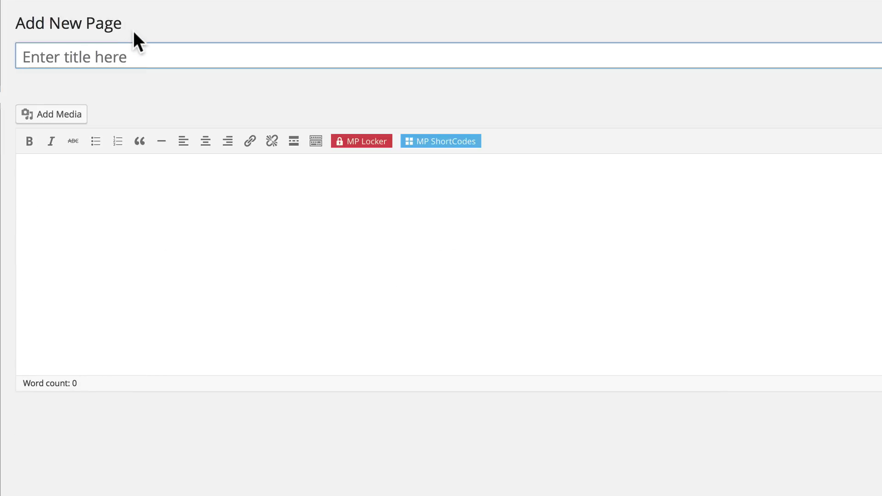
text(Subscription)
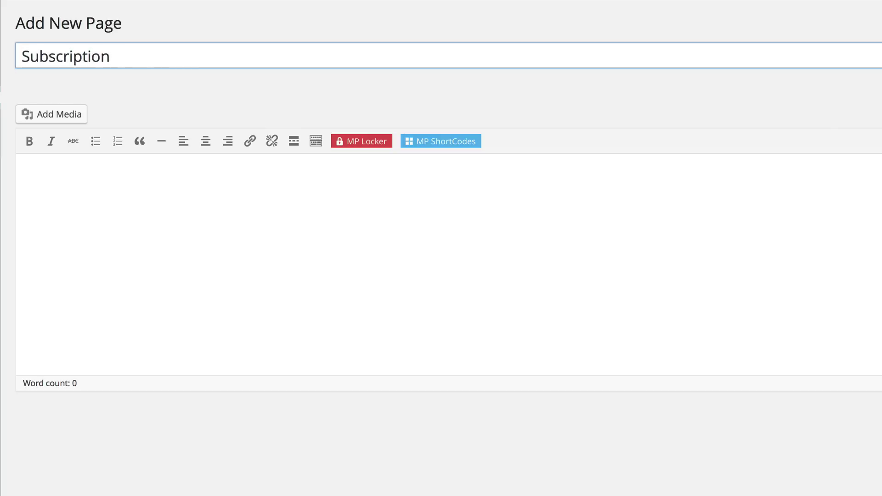
click(422, 141)
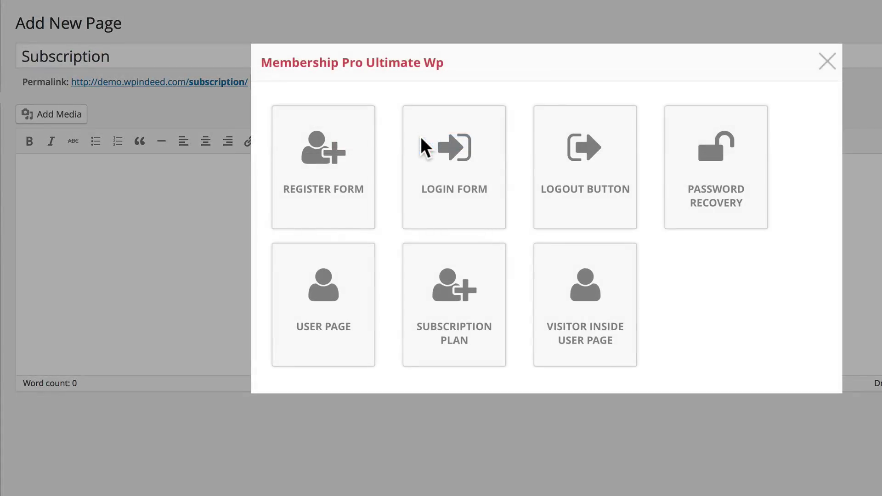
click(451, 333)
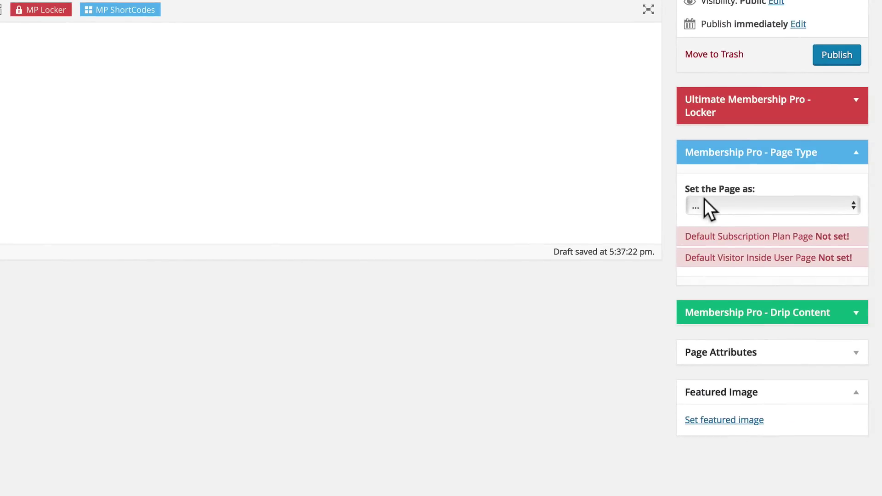
Set the Subscription page's type to Subscription Page and publish it
click(705, 205)
click(702, 228)
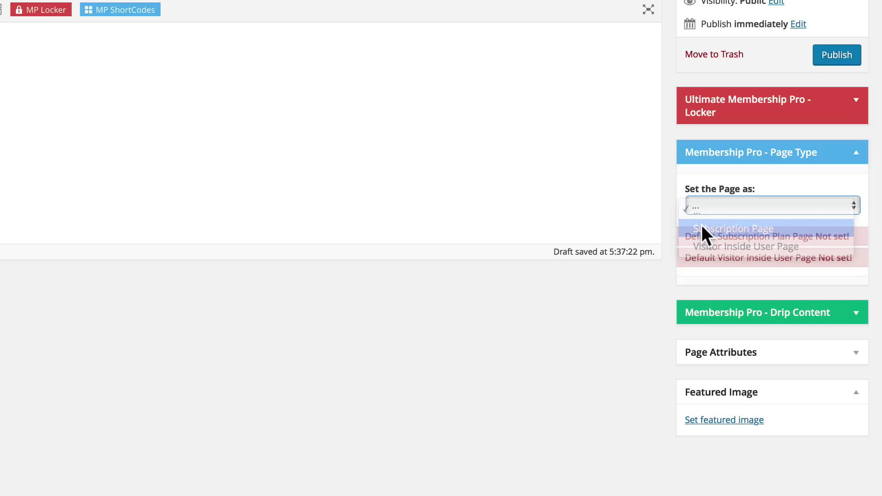
click(827, 53)
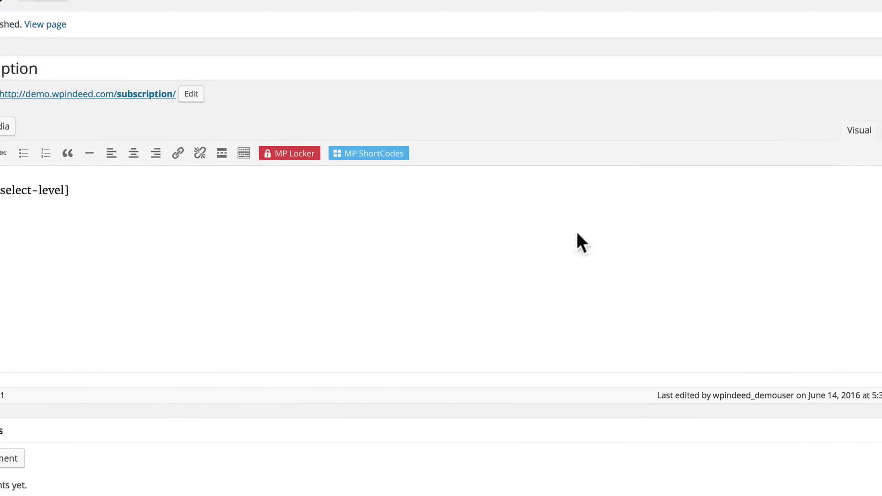
Create another page titled "Inside User" and insert the Visitor Inside User Page shortcode into its content
click(99, 21)
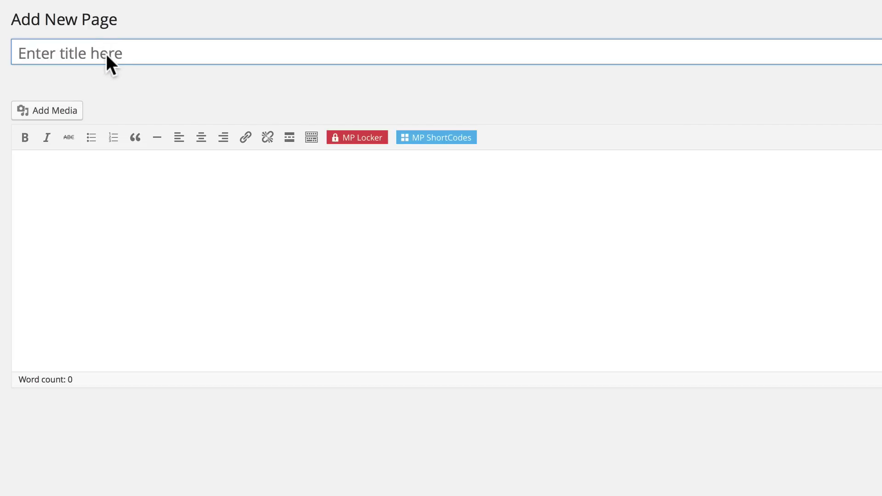
text(Inside User)
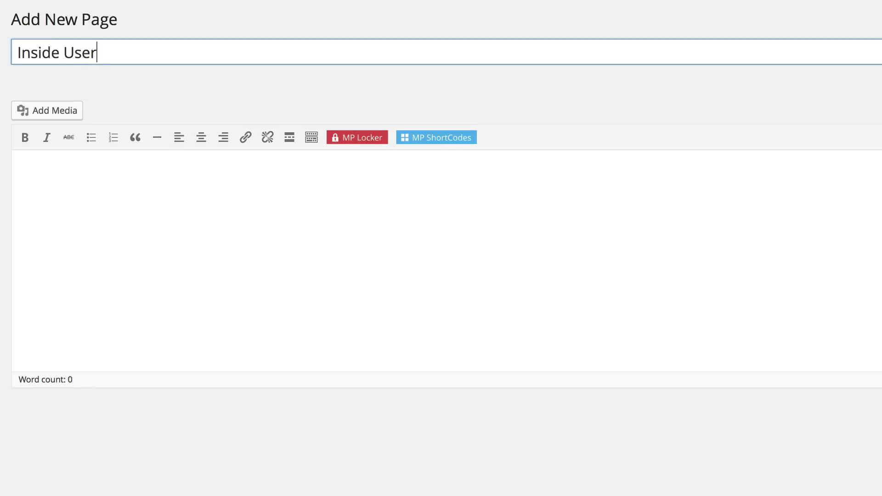
click(159, 177)
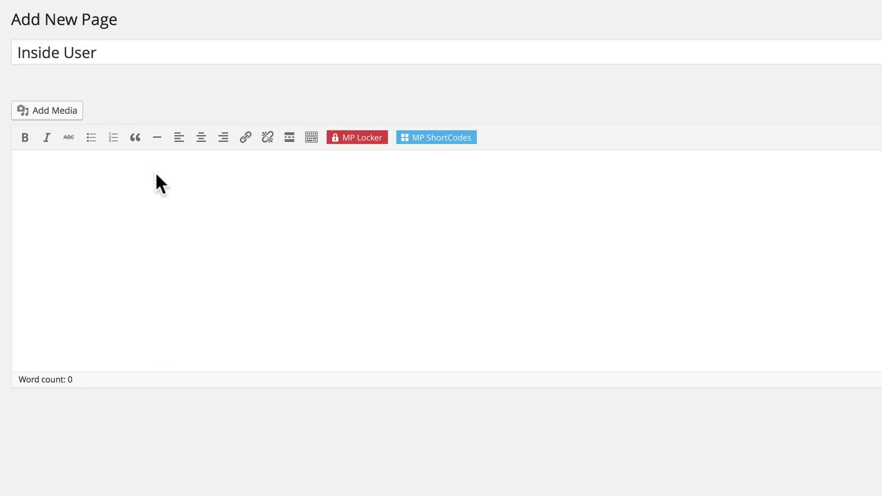
click(422, 139)
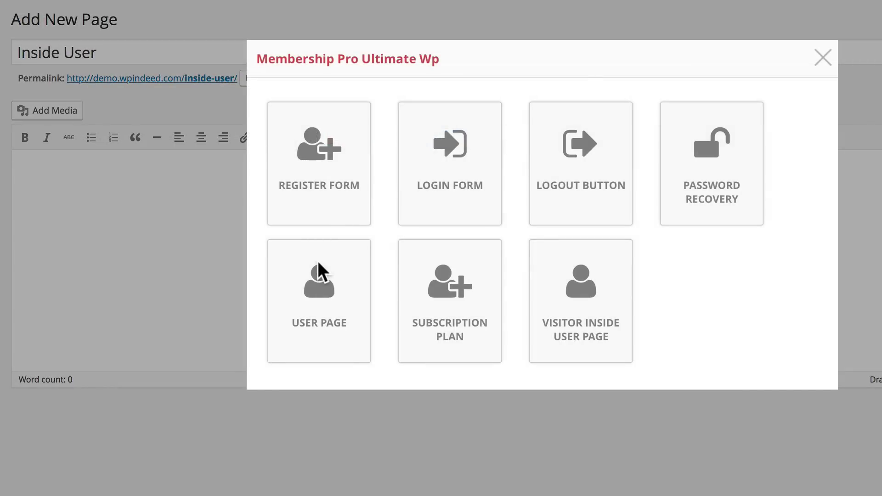
click(551, 317)
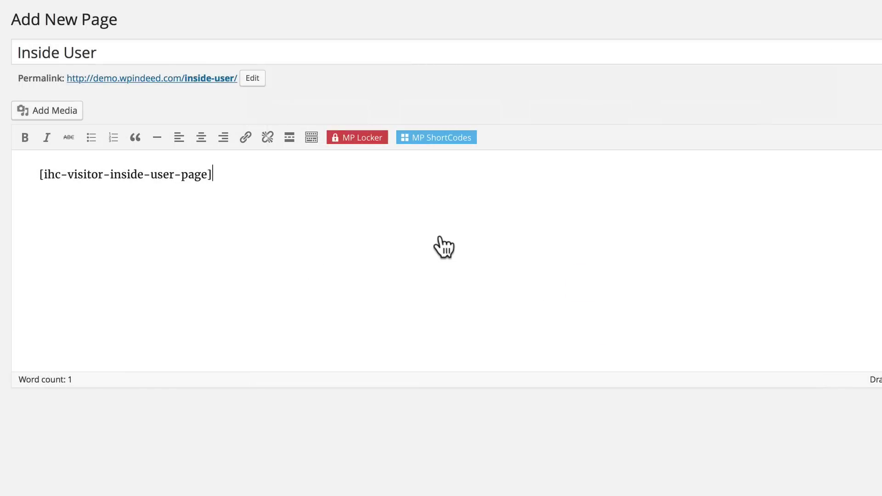
Add two paragraphs of placeholder text starting "Lacus lorem. Gravida a ullamcorper." below the Inside User page's shortcode
key(Return)
text(Lacus lorem. Gravida a ullamcorper. Pretium eget aliquam. Semper sit, nunc at, dapibus eu facilisis. Adipiscing tortor quis, arcu convallis et, lacus ut amet. Sed egestas, platea platea, dictum hac augue.)
text(Lacus lorem. Gravida a ullamcorper. Pretium eget aliquam. Semper sit, nunc at, dapibus eu facilisis. Adipiscing tortor quis, arcu convallis et, lacus ut amet. Sed egestas, platea platea, dictum hac augue.)
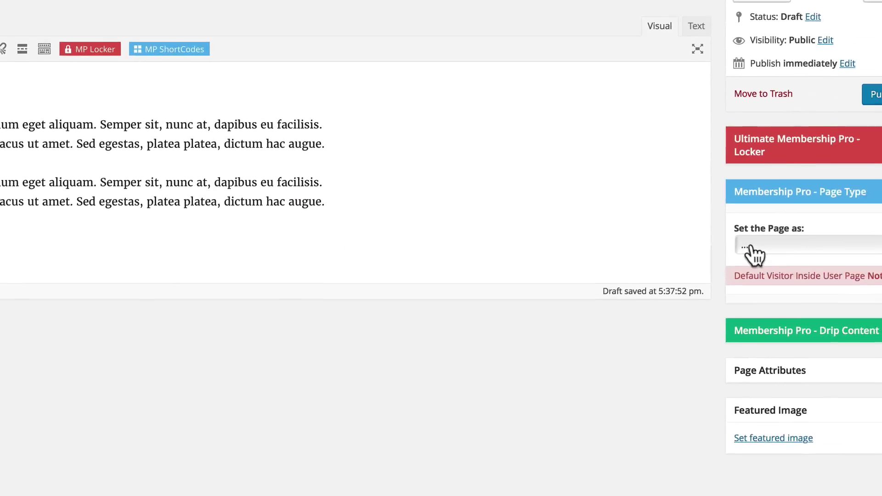
Set the Inside User page's type to Visitor Inside User Page and publish it
click(751, 247)
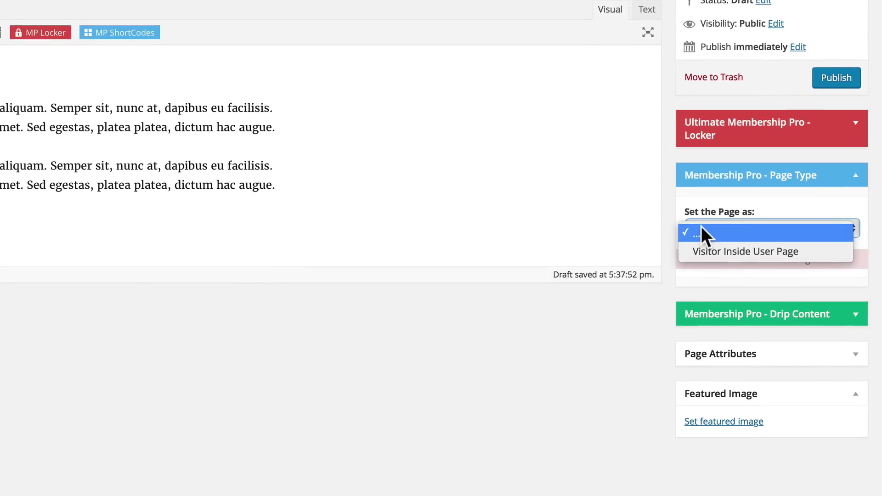
click(712, 251)
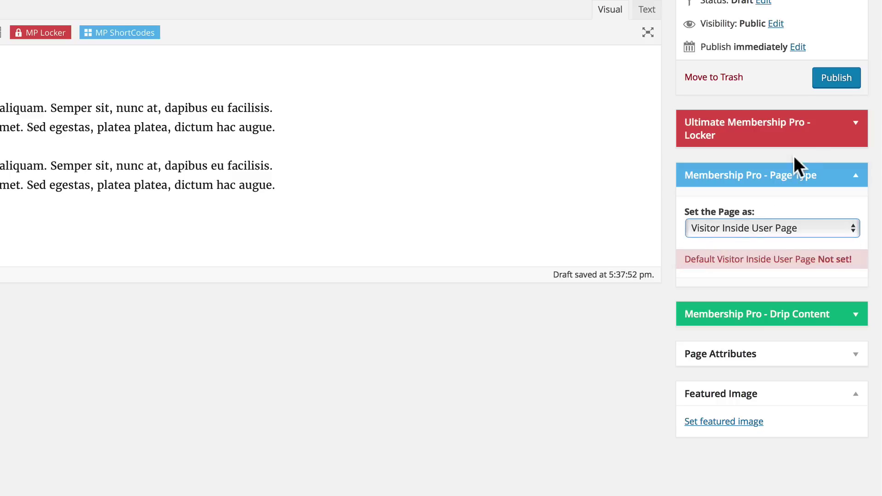
click(831, 73)
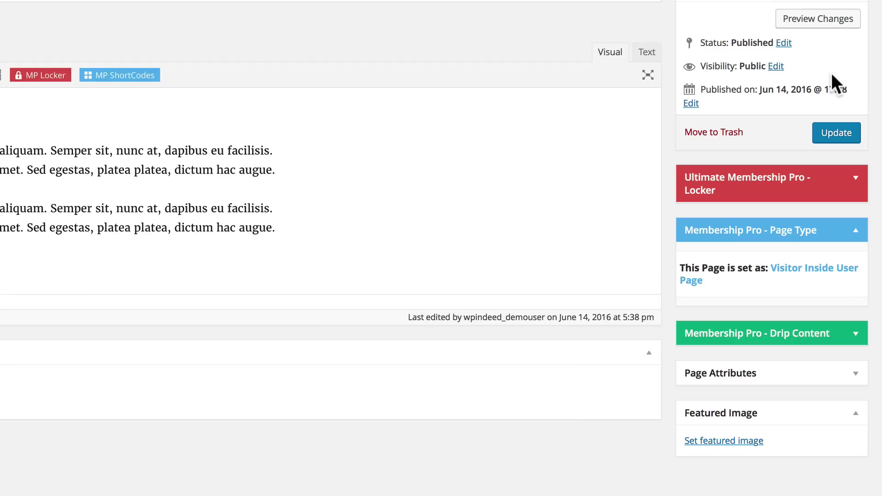
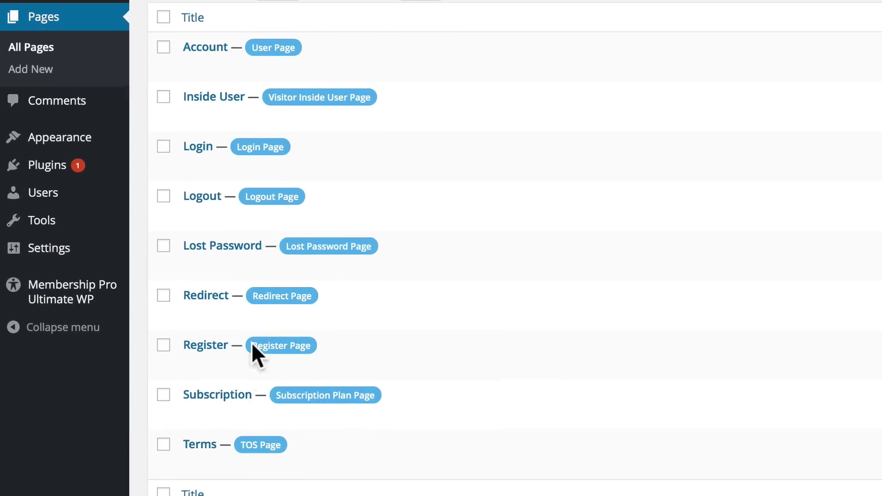
Open the Members List showcase of Membership Pro Ultimate WP
click(93, 292)
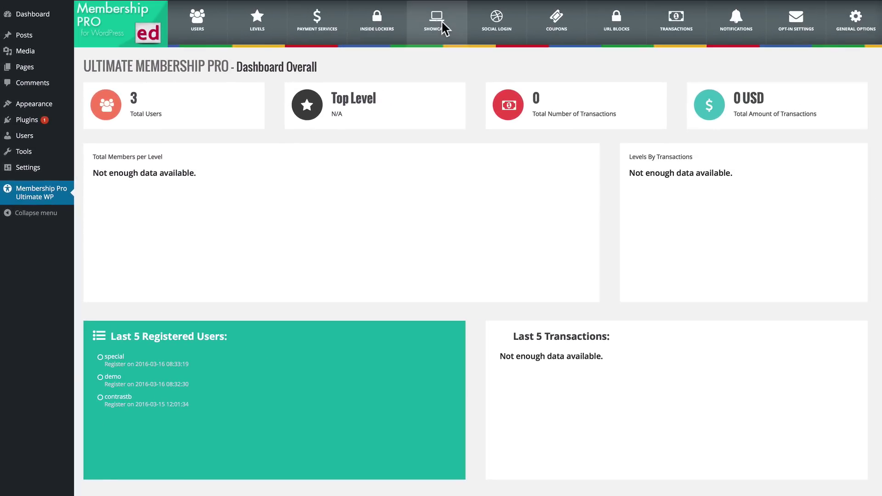
click(442, 26)
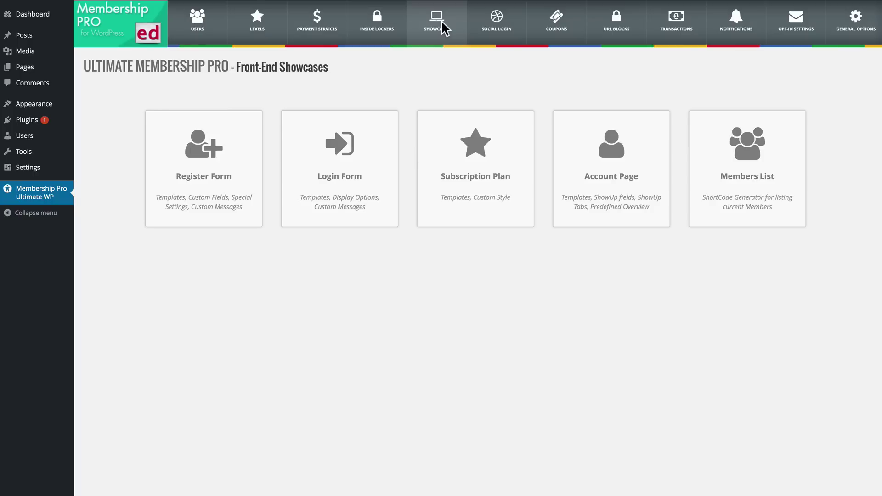
click(750, 174)
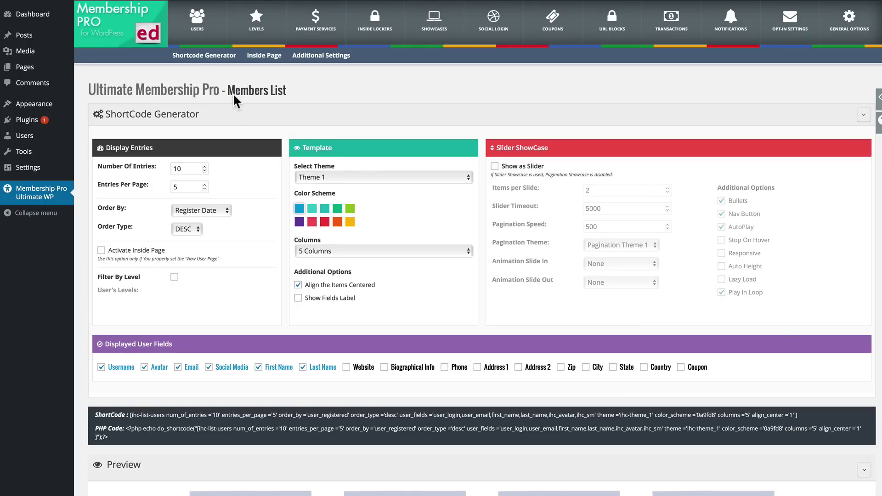
Look through the Members List's shortcode generator, preview, Inside Page content and Additional Settings, and return to the generator
scroll(213, 343, down, 3)
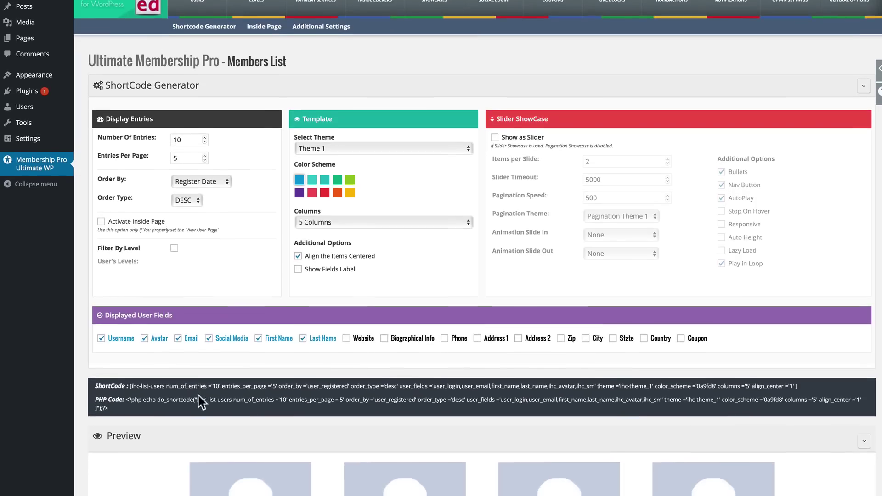
scroll(195, 344, down, 4)
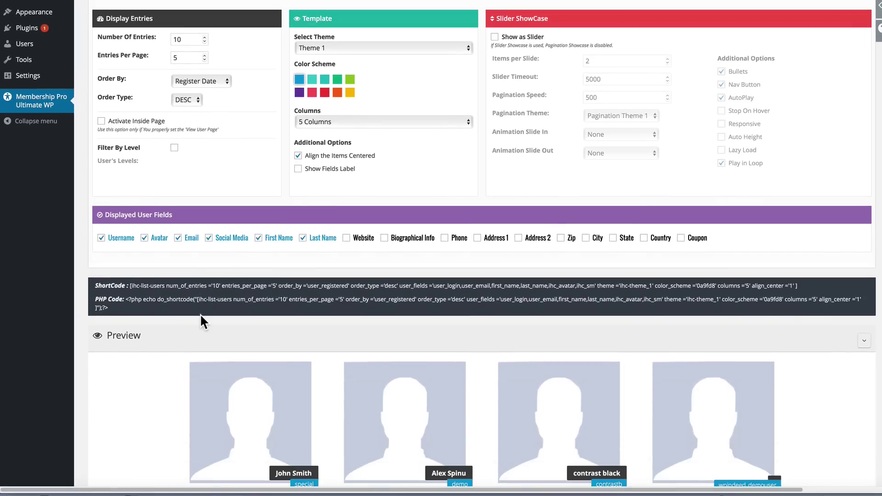
scroll(355, 386, up, 5)
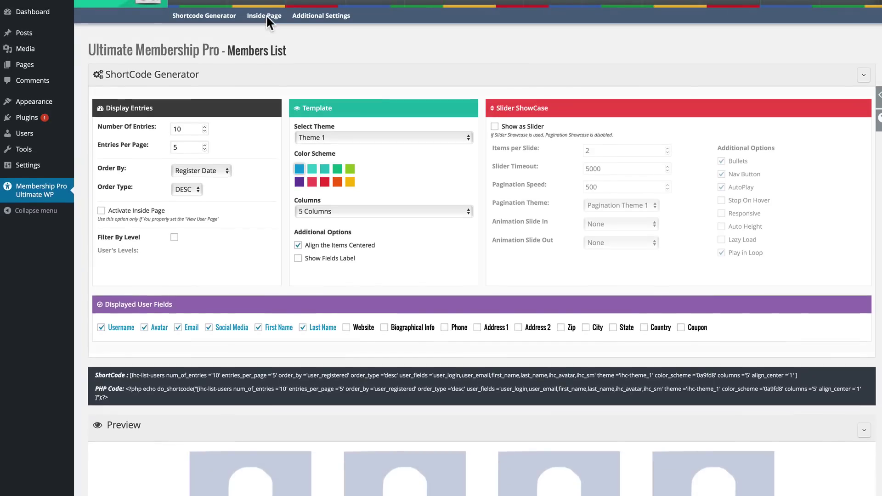
click(266, 15)
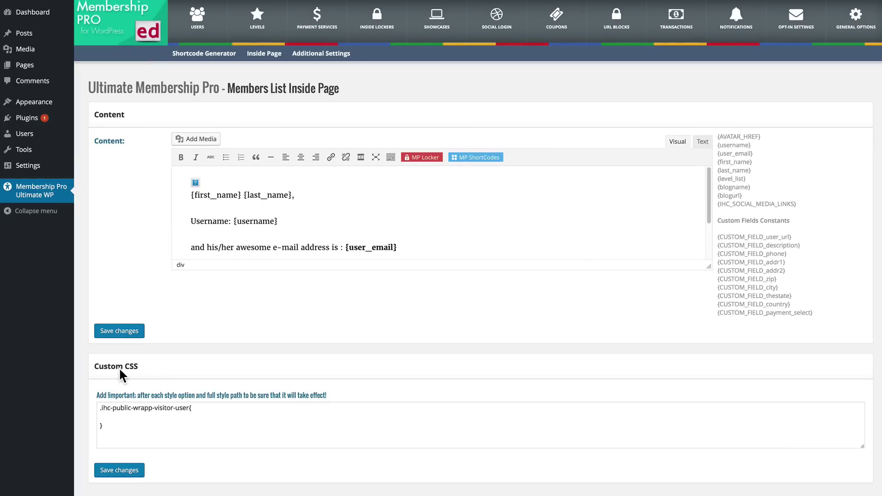
click(316, 52)
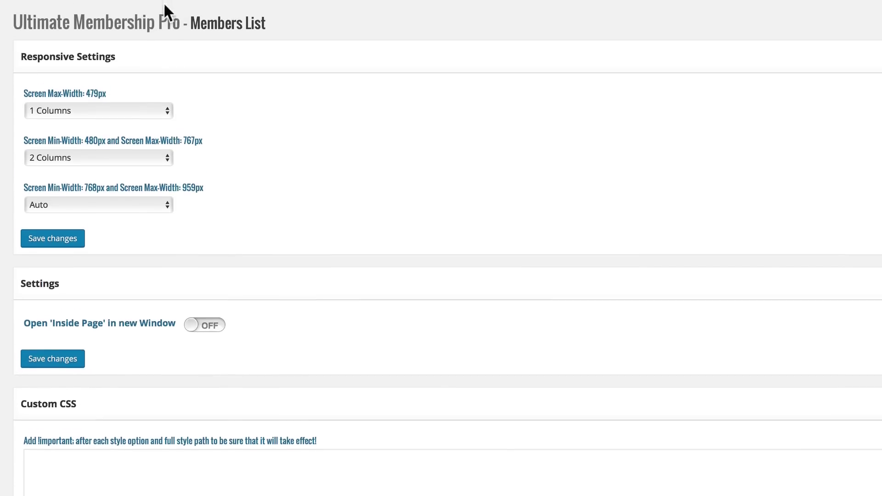
click(164, 10)
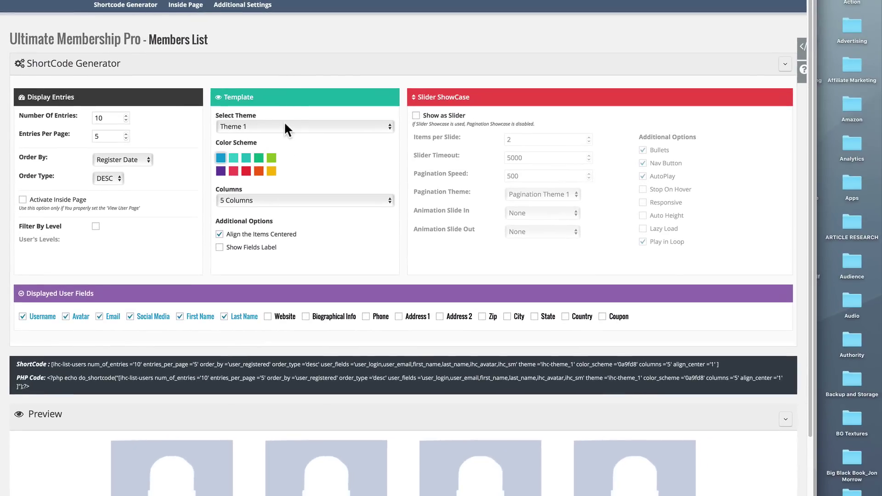
Set the members list template to Theme 6 and copy the generated ihc-list-users shortcode
click(284, 127)
click(236, 192)
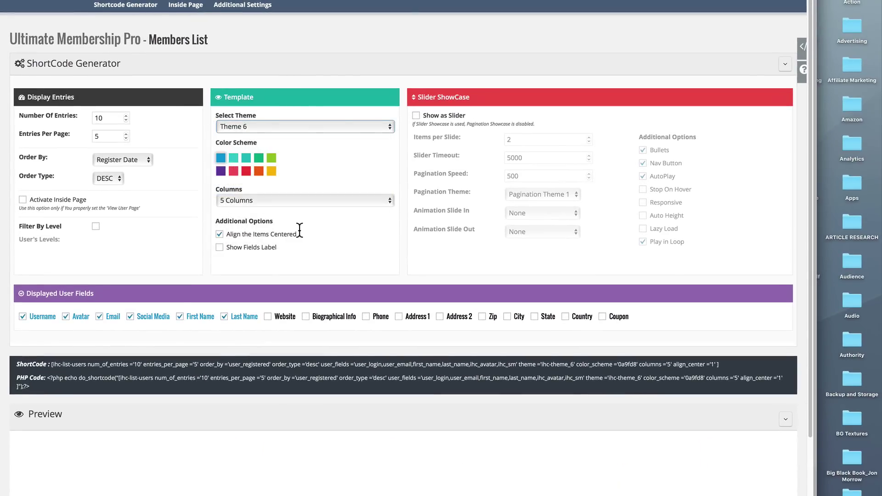
scroll(299, 230, down, 3)
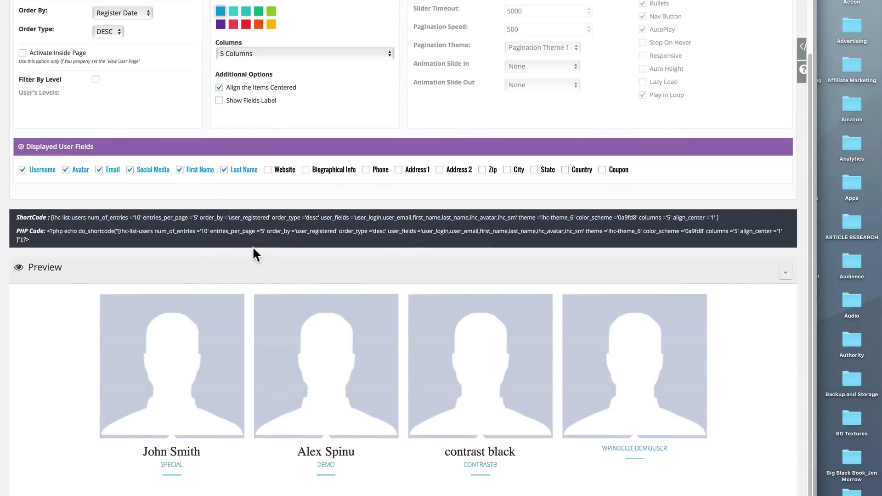
drag(717, 216, 50, 215)
key(ctrl+c)
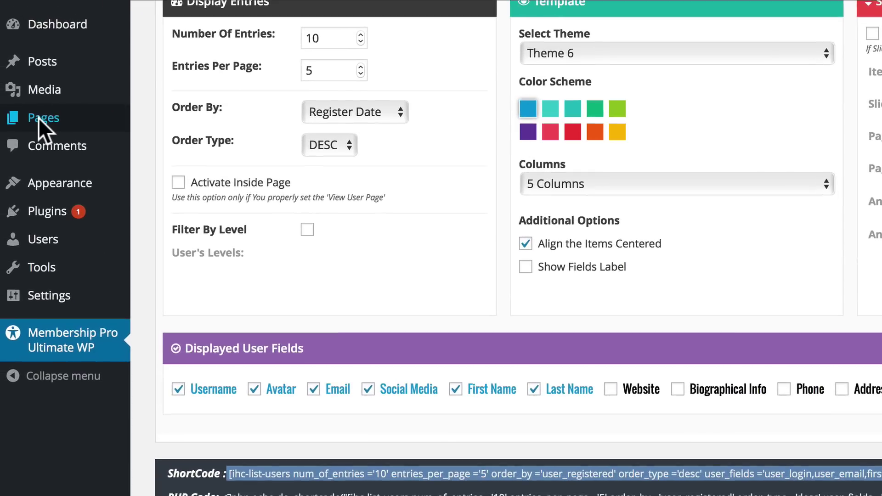
Create a page titled "Members" containing the copied members list shortcode, publish it, and return to the list of all pages
click(38, 118)
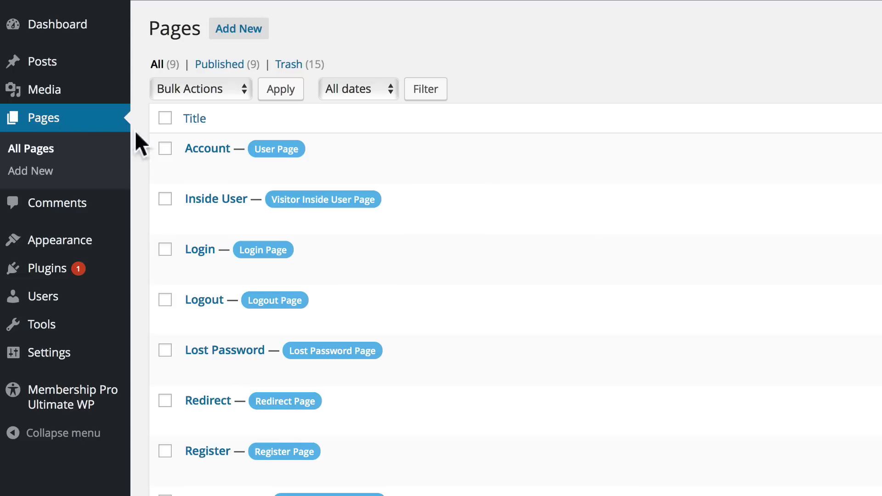
click(244, 27)
click(217, 62)
text(Members)
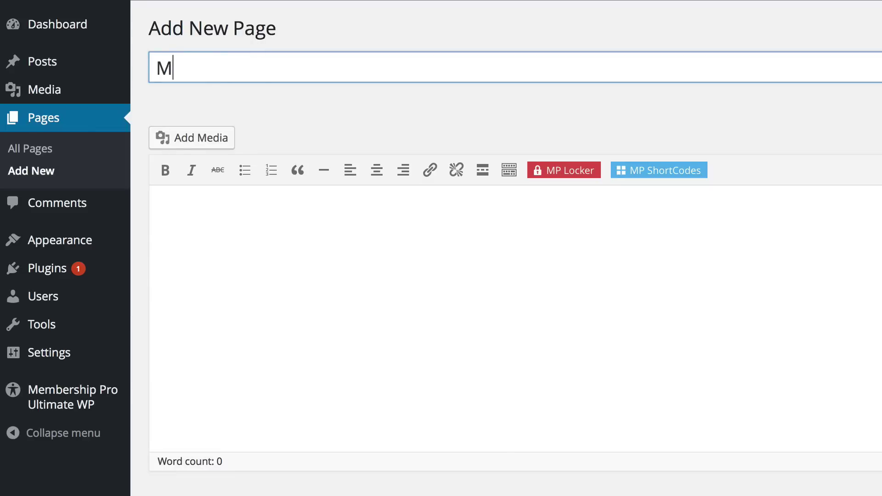
click(186, 226)
key(ctrl+v)
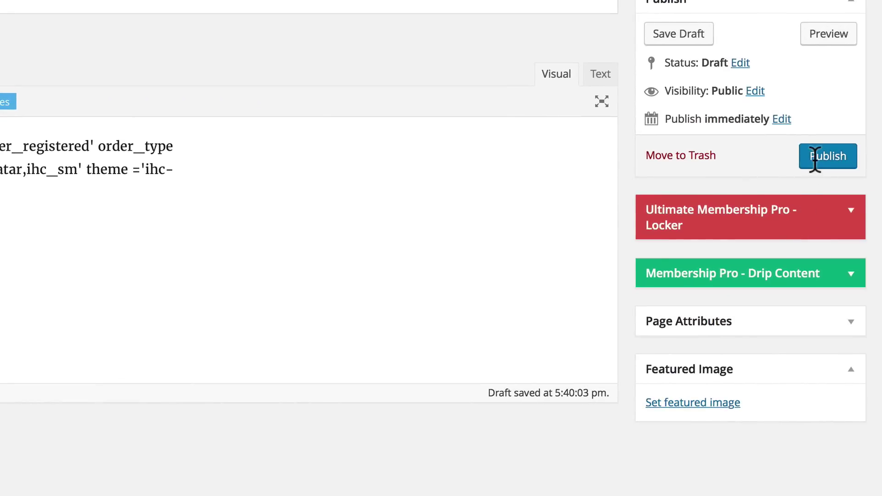
click(814, 157)
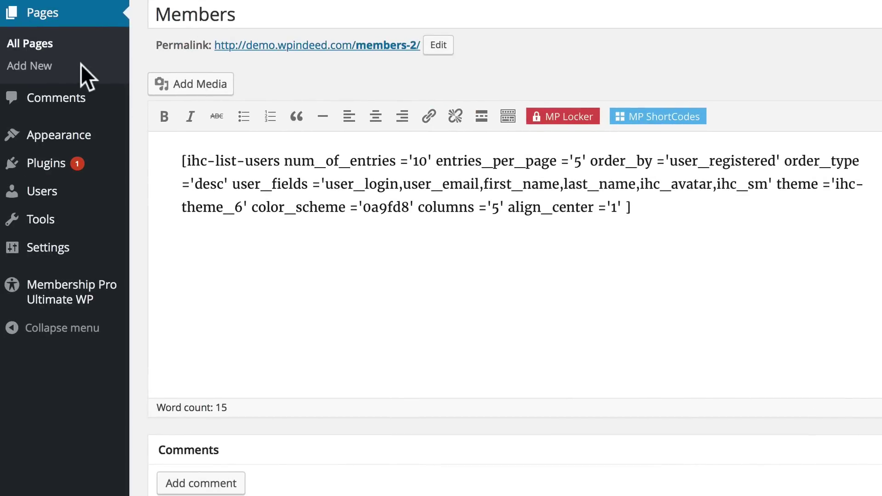
click(41, 45)
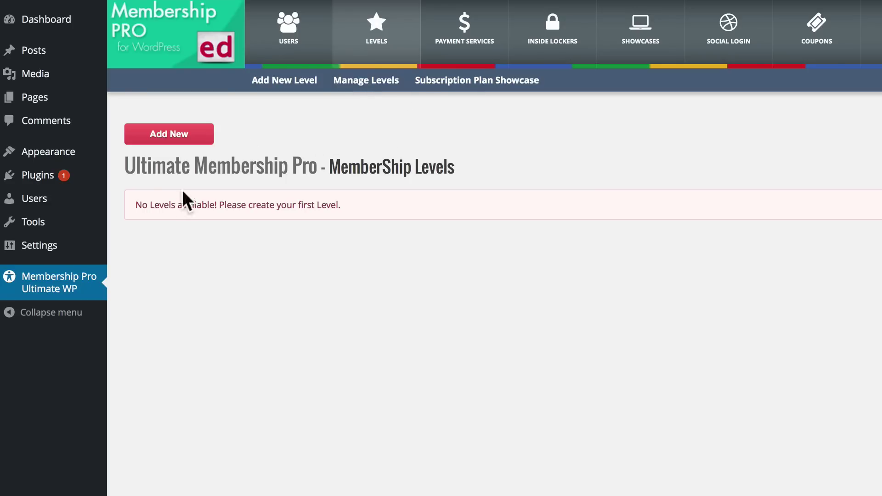
Start a new membership level with the slug "free" and the label "FREE"
click(192, 134)
click(237, 186)
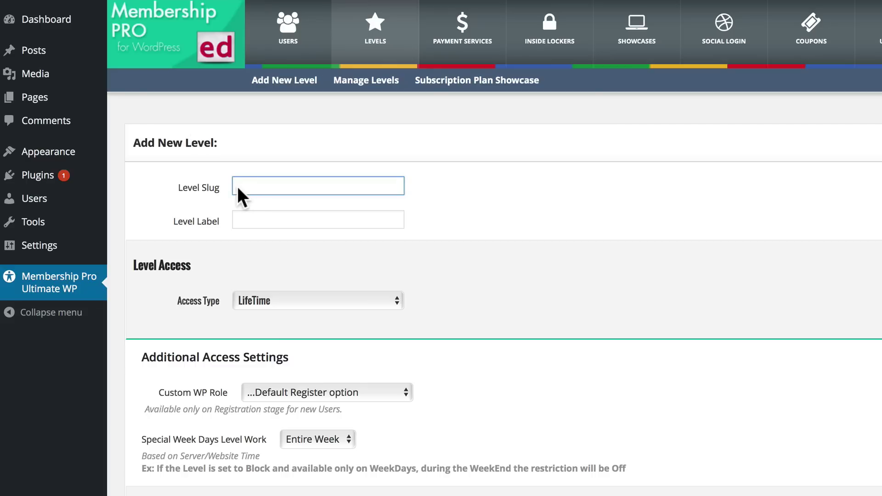
text(free)
key(Tab)
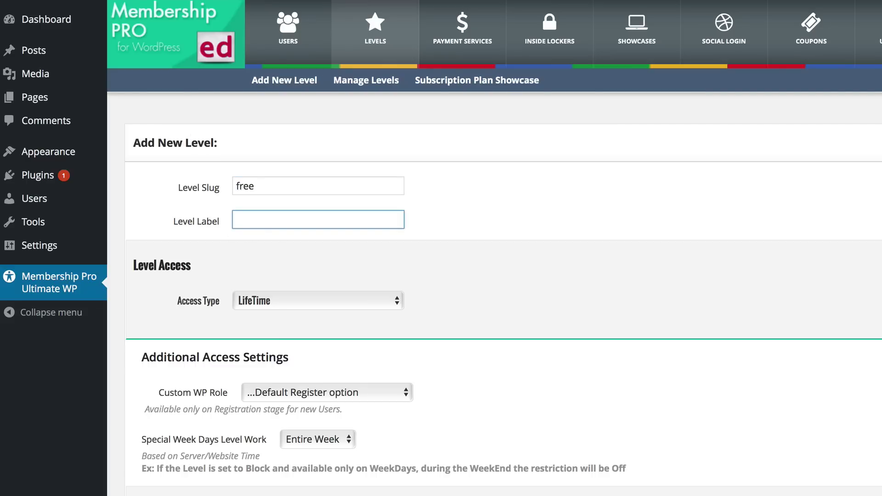
text(FREE)
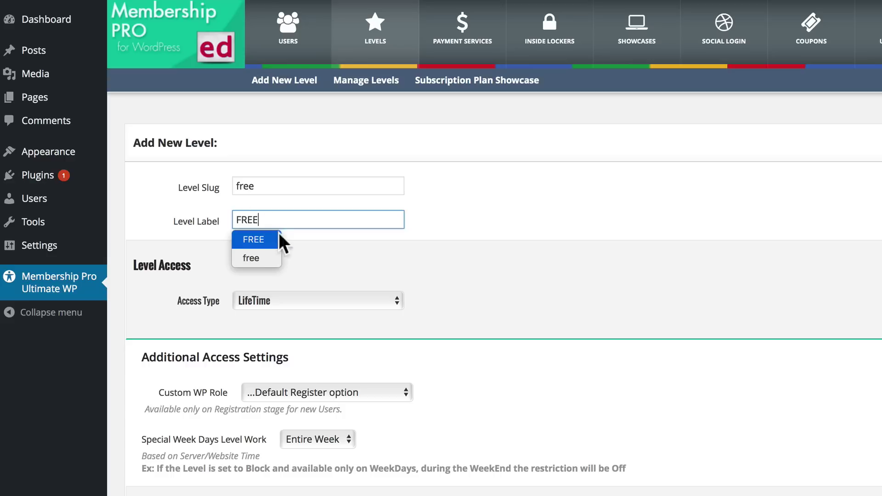
click(351, 266)
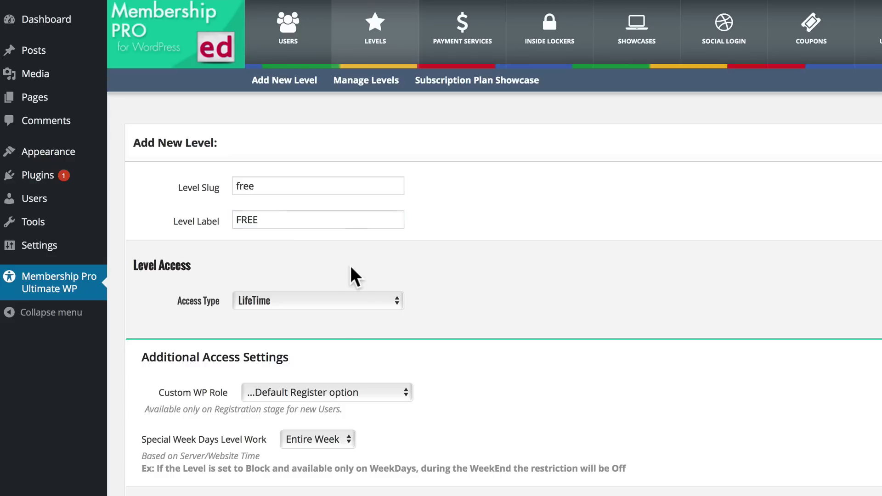
Keep LifeTime as the level's access type and choose Free as its payment type
click(299, 301)
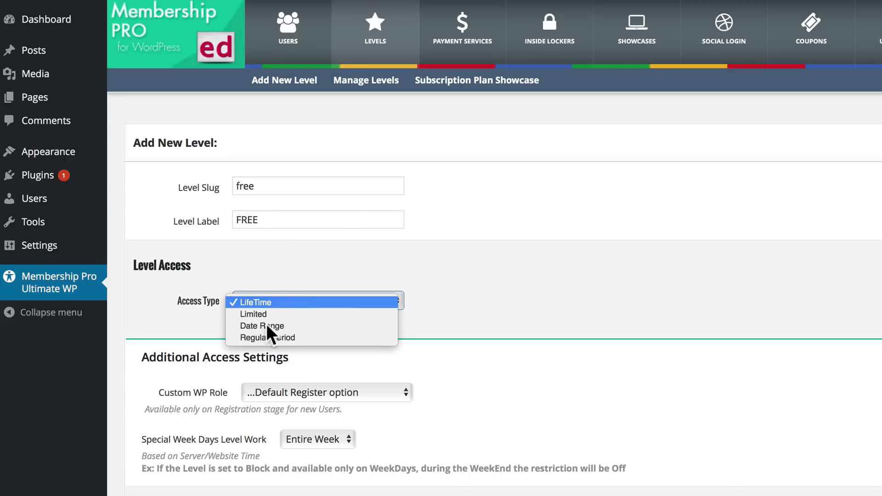
click(420, 280)
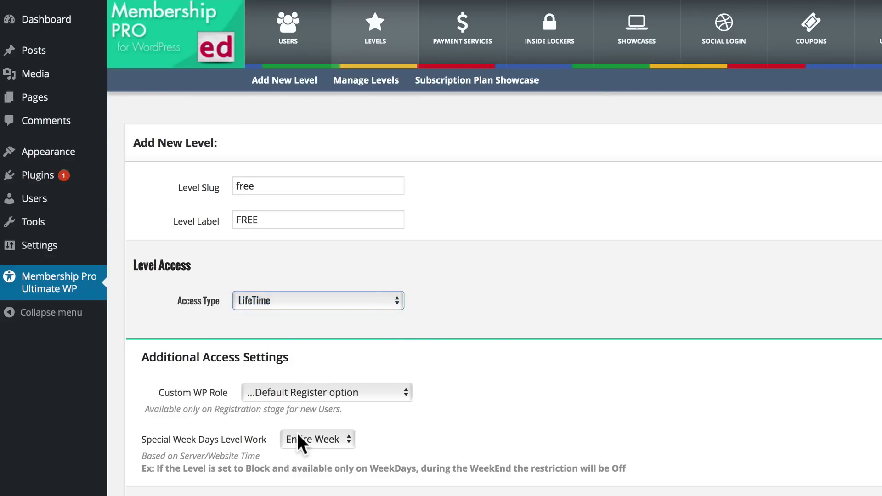
scroll(292, 431, down, 3)
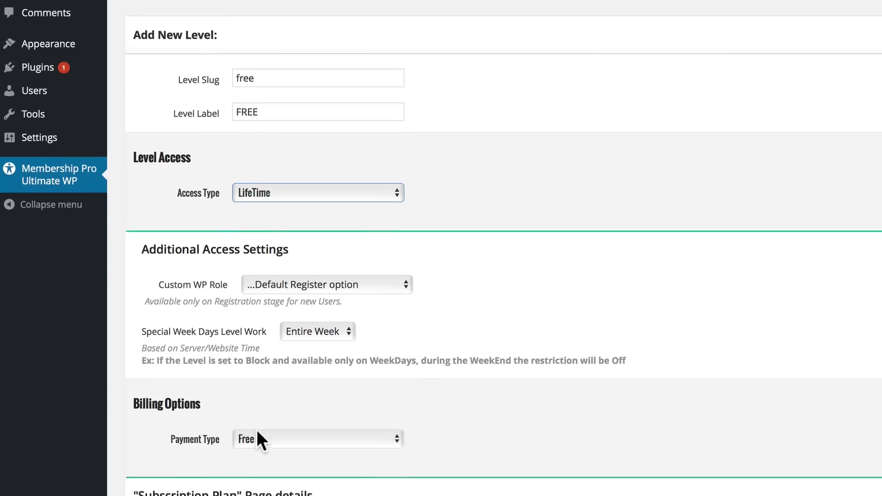
click(257, 438)
click(266, 406)
Enter "Free Membership" as the level description in the Subscription Plan page details
scroll(264, 367, down, 4)
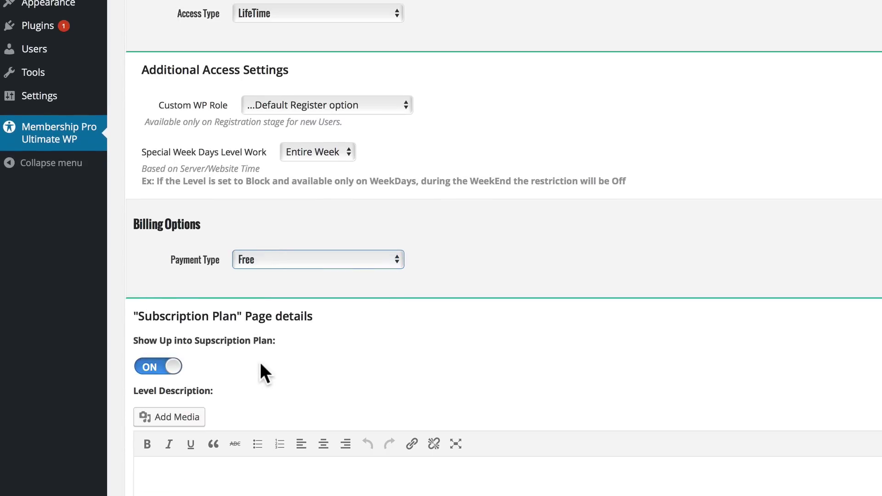
scroll(161, 368, down, 3)
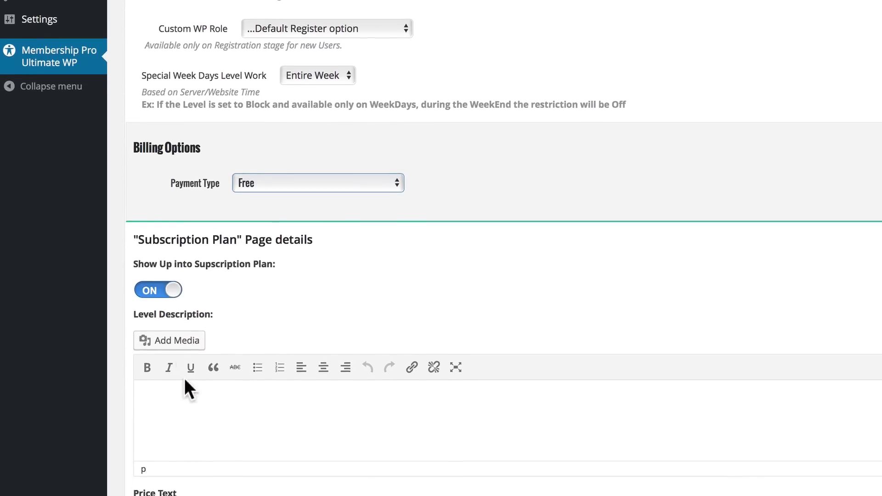
click(185, 385)
text(Free Memb)
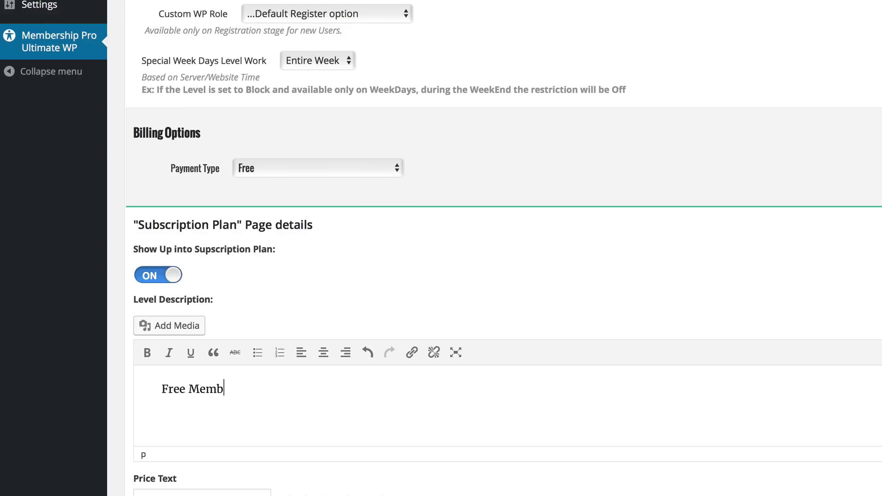
text(ership)
Set the level's price text to "$00.00"
scroll(173, 427, down, 3)
click(169, 435)
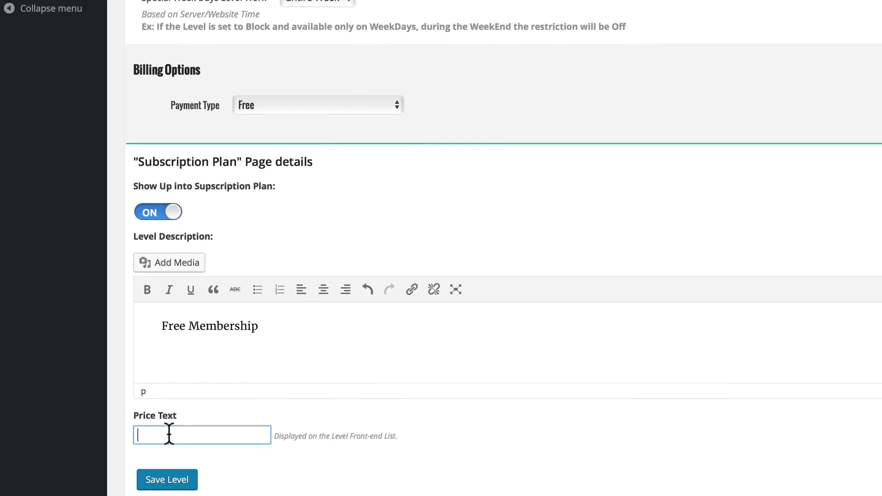
scroll(169, 435, down, 1)
text($00.00)
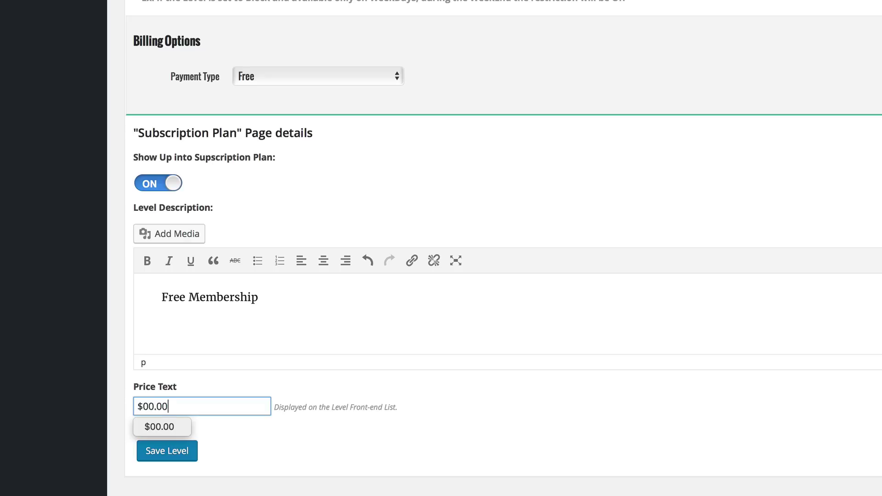
click(211, 444)
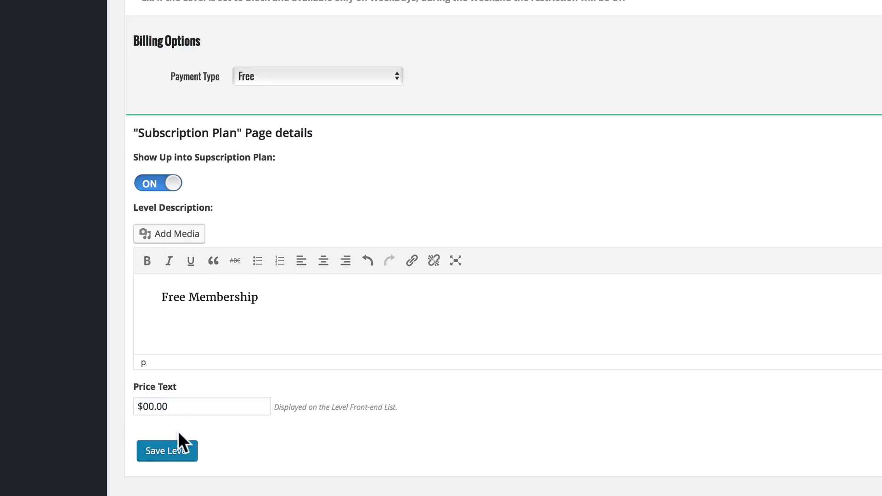
Save the free level and start a new membership level with the slug "bronze" and the label "Bronze"
click(172, 451)
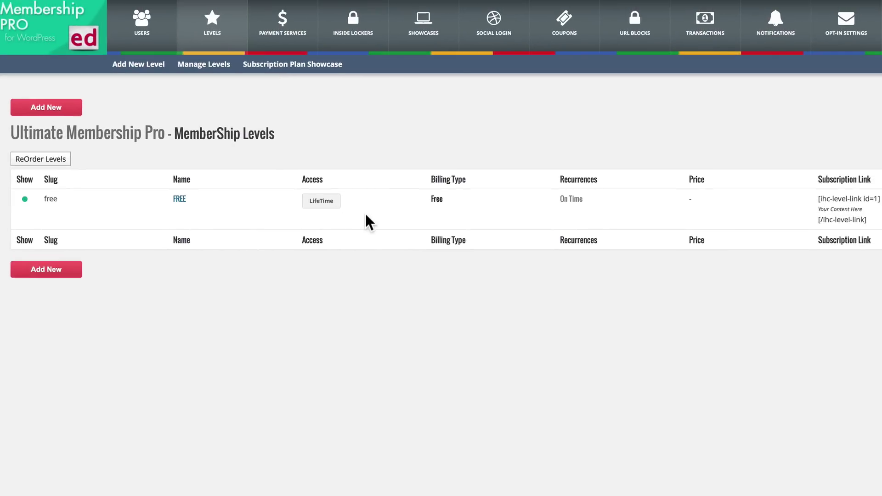
click(53, 108)
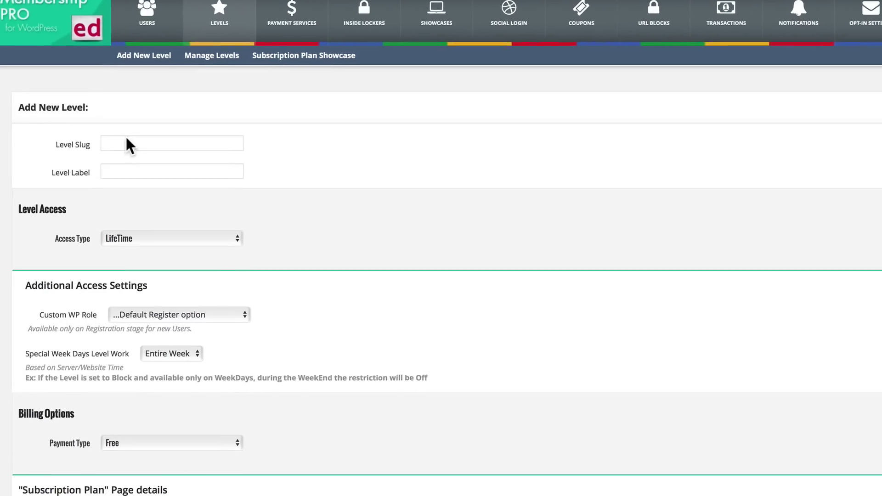
click(180, 148)
text(bronze)
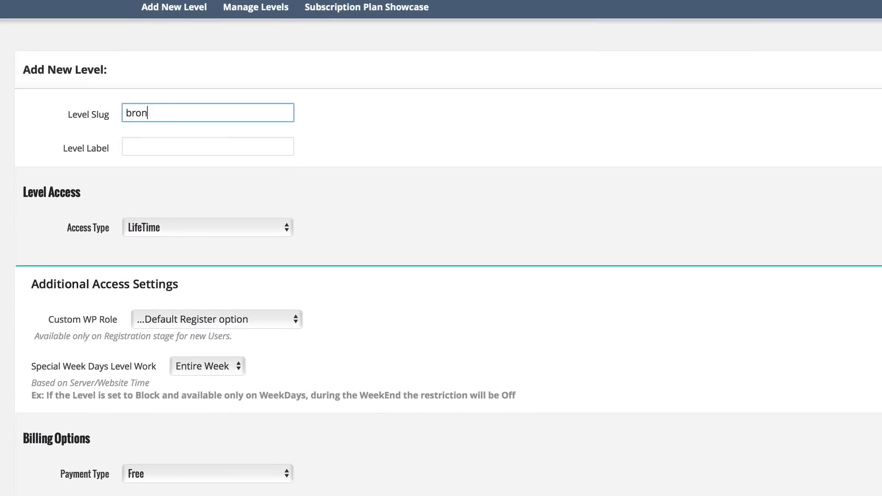
click(164, 147)
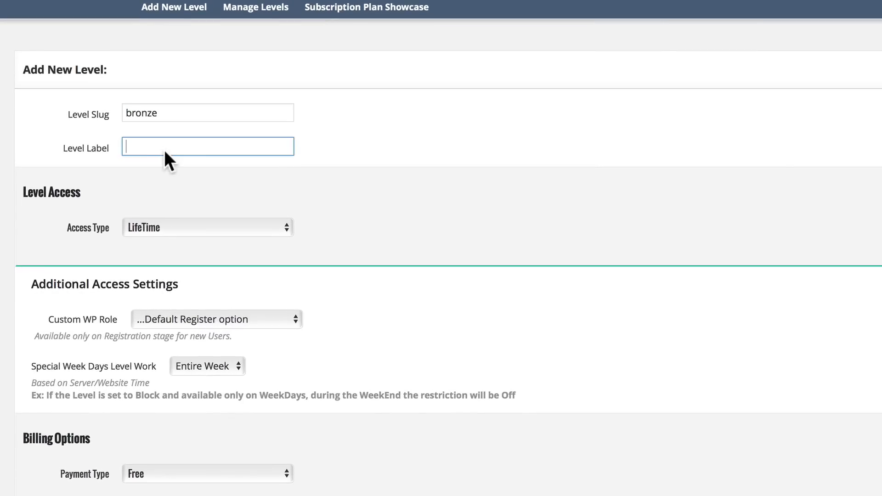
text(Bronze)
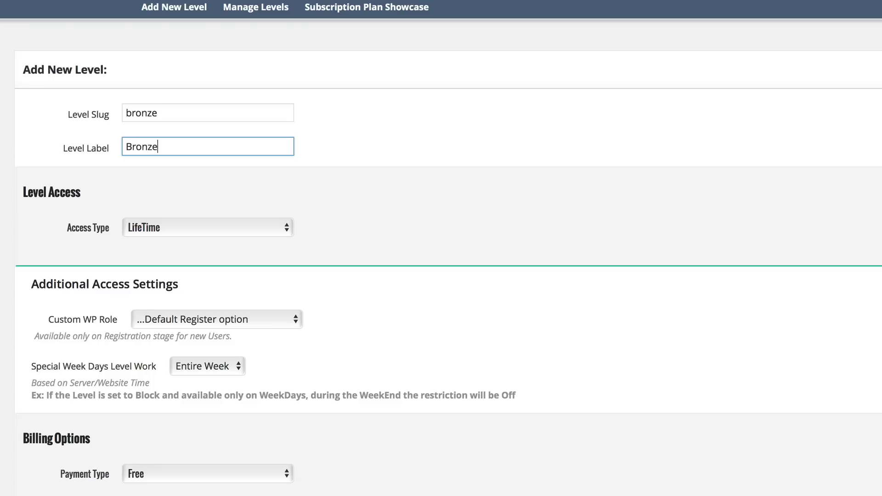
Give the Bronze level Regular Period access of 1 year, with members moved to the free level after expiry
click(169, 229)
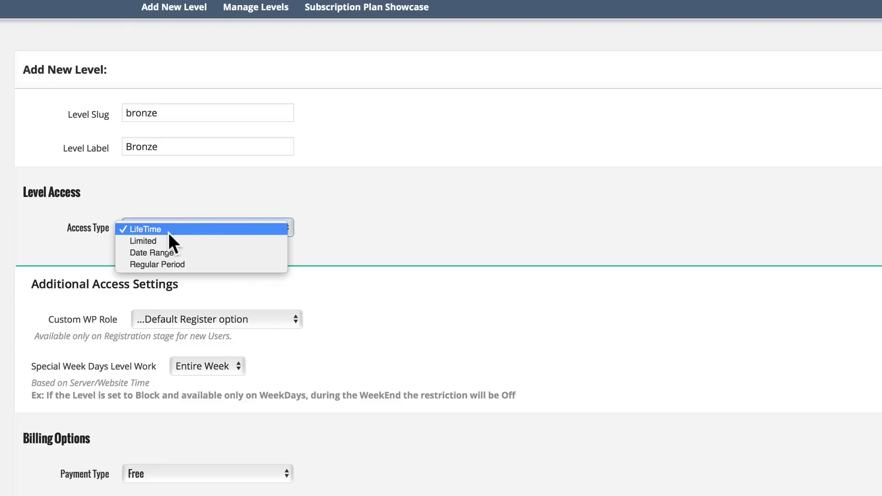
click(161, 264)
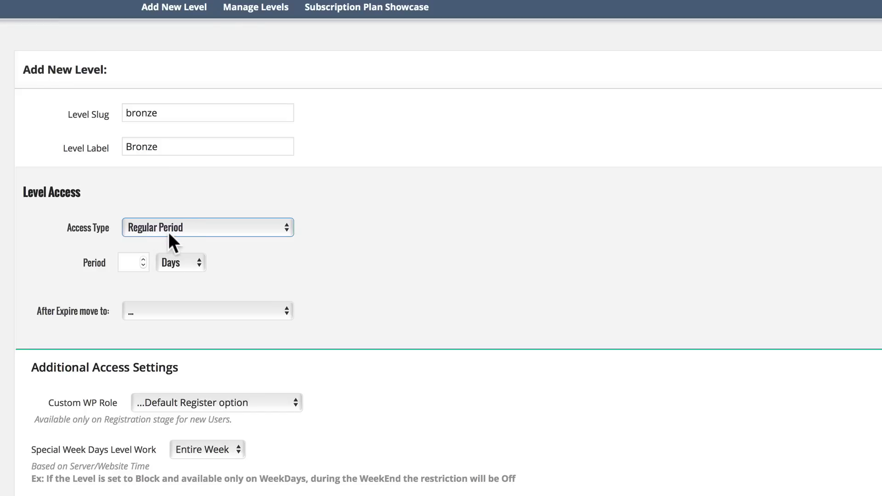
click(195, 259)
click(182, 296)
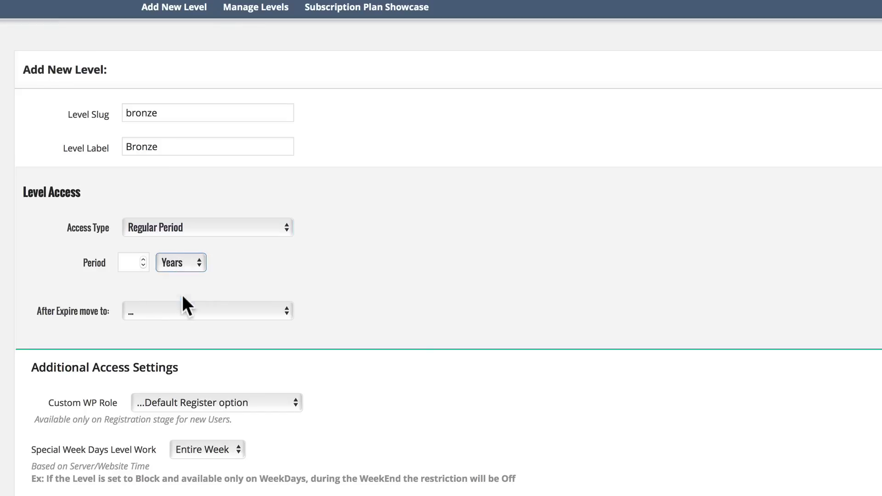
click(126, 260)
text(1)
click(230, 280)
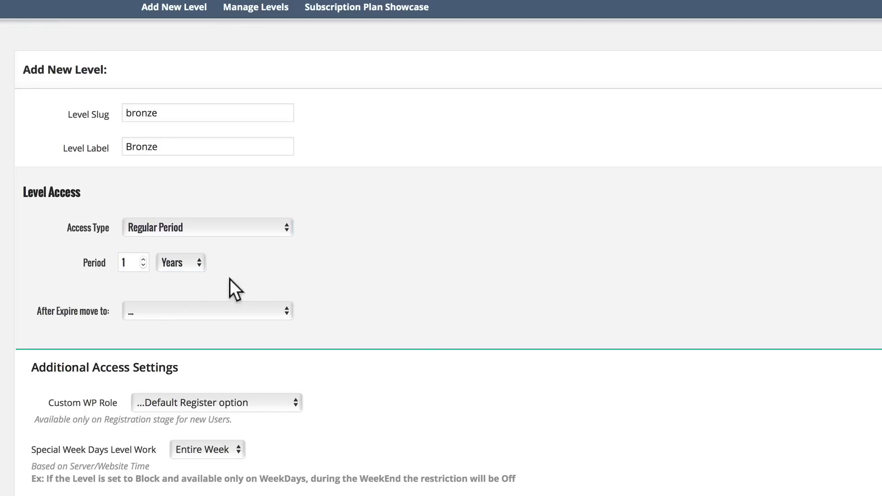
click(175, 308)
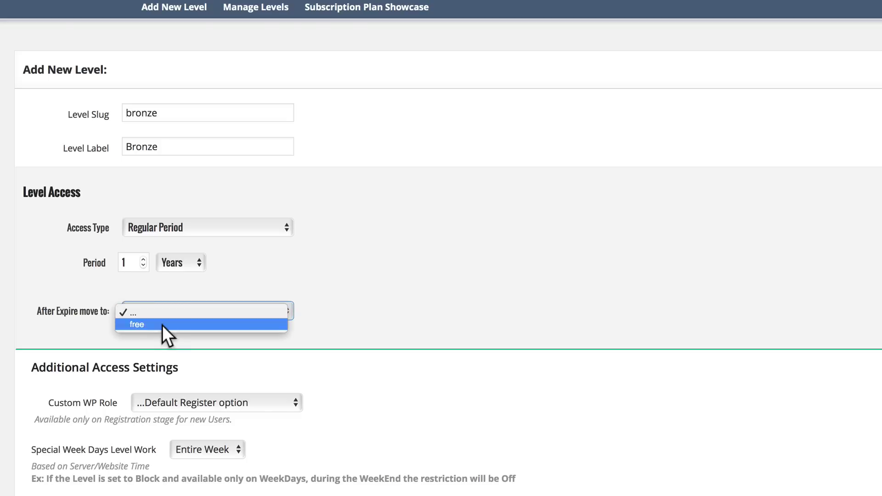
click(162, 325)
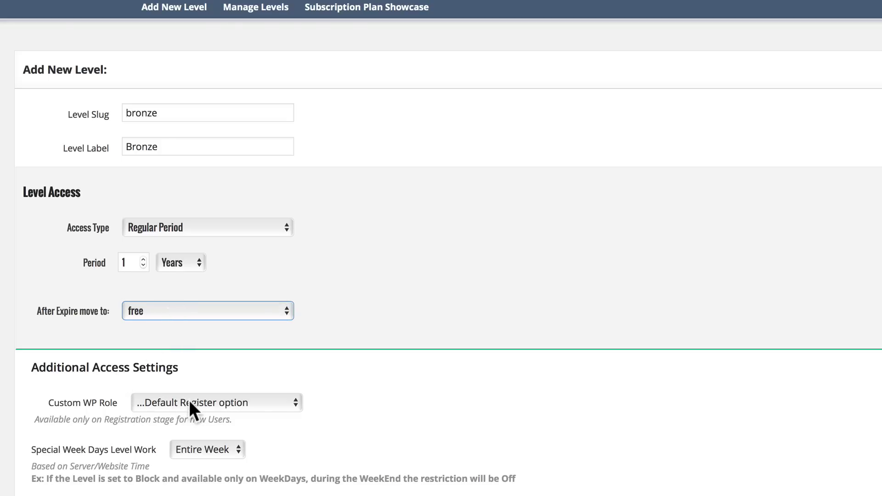
Make Bronze a Payment-type level priced at 17.97 USD, keeping its billing recurrences On Going
scroll(186, 436, down, 3)
click(165, 413)
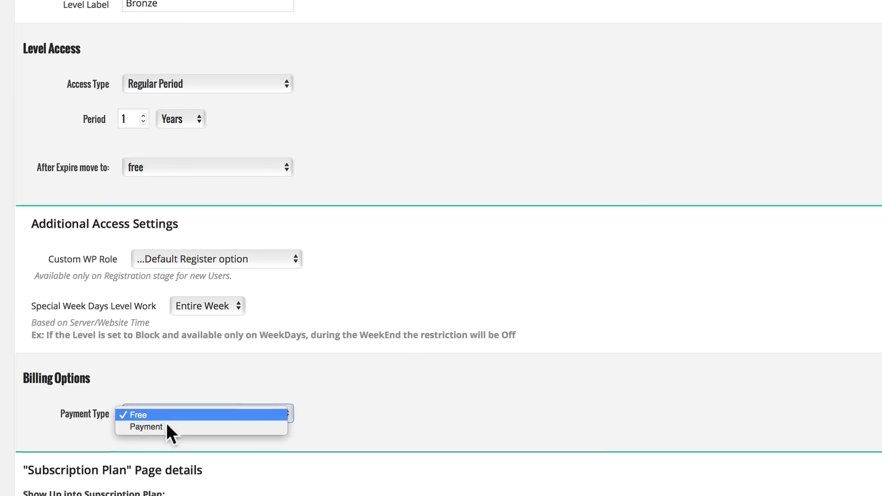
click(167, 427)
scroll(166, 395, down, 5)
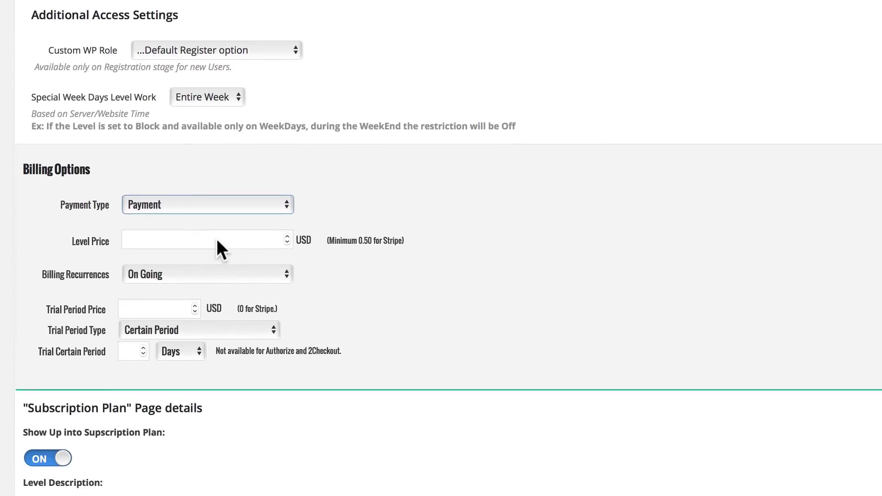
click(216, 238)
text(17.)
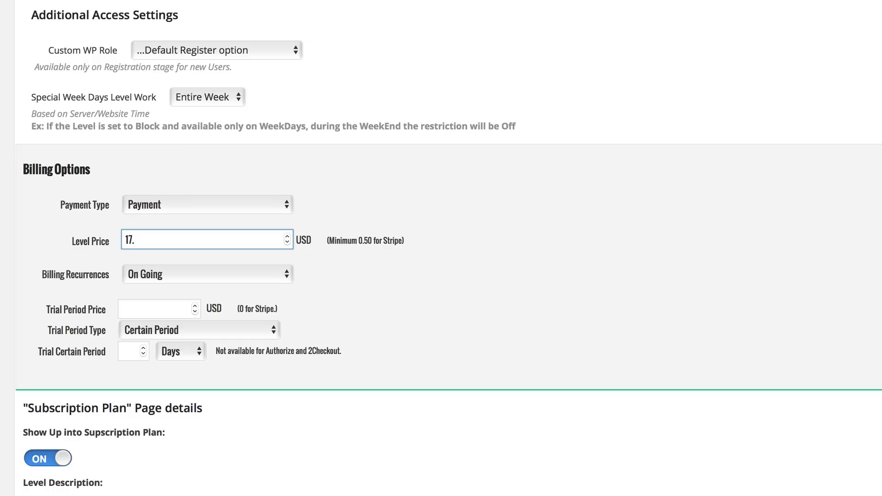
text(97)
click(170, 272)
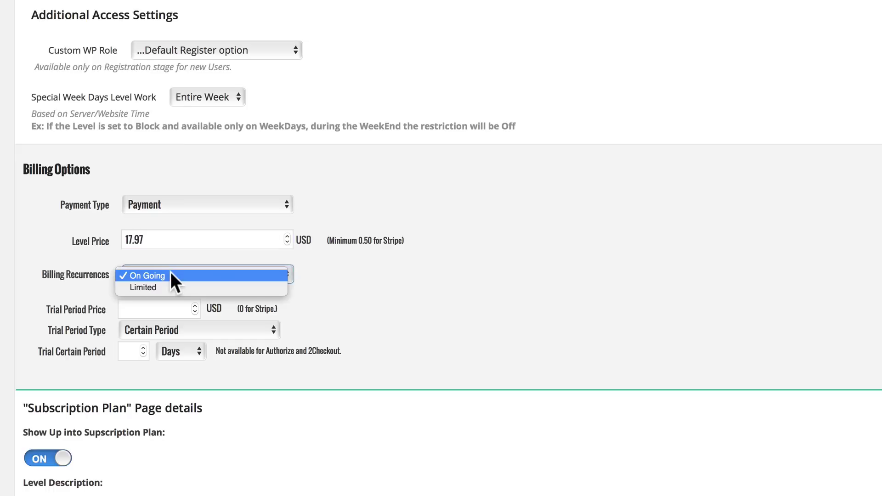
click(151, 275)
Enter "Bronze Membership" as the level description and "$17.97" as the price text, and save the level
scroll(154, 272, down, 3)
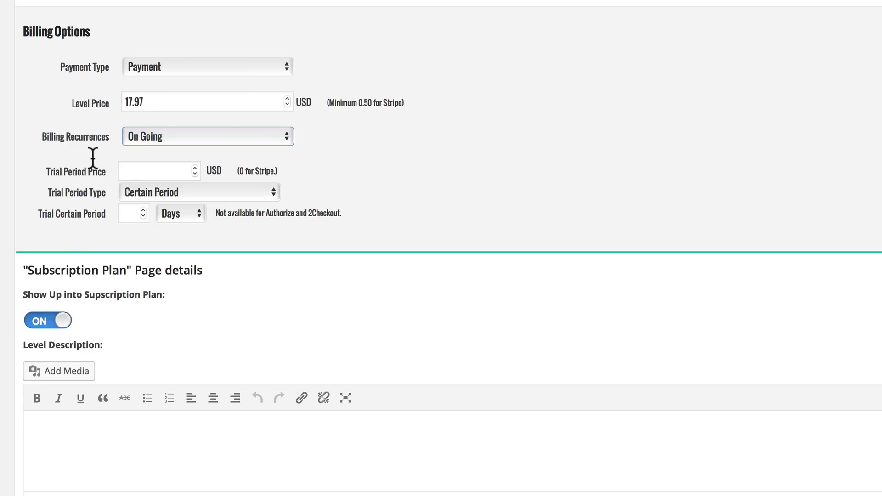
scroll(155, 274, down, 2)
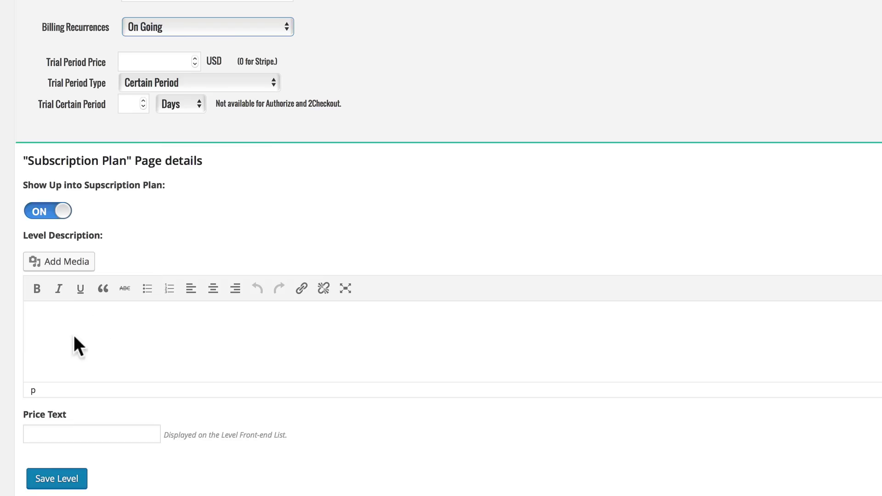
click(57, 317)
text(Bronze Membership)
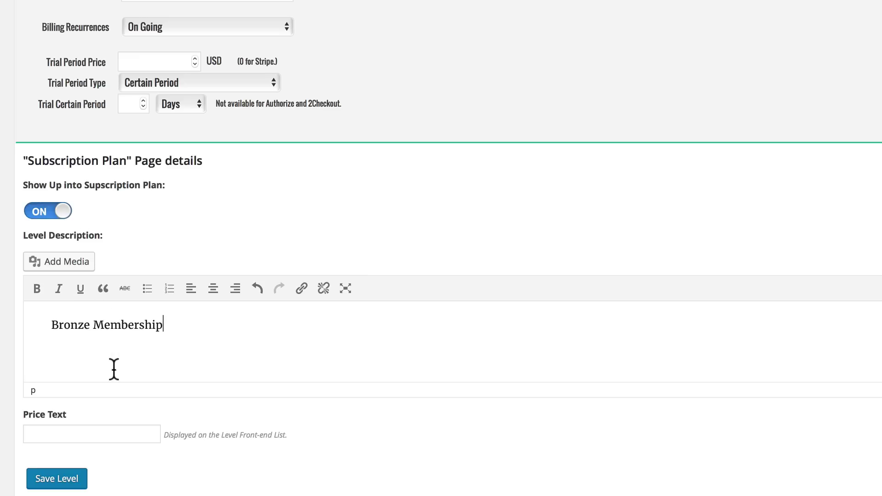
click(81, 432)
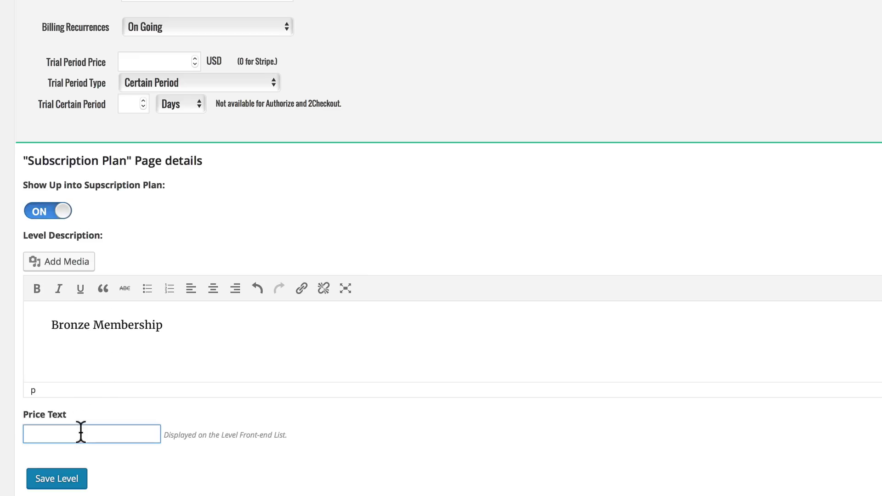
text($17.97)
click(73, 479)
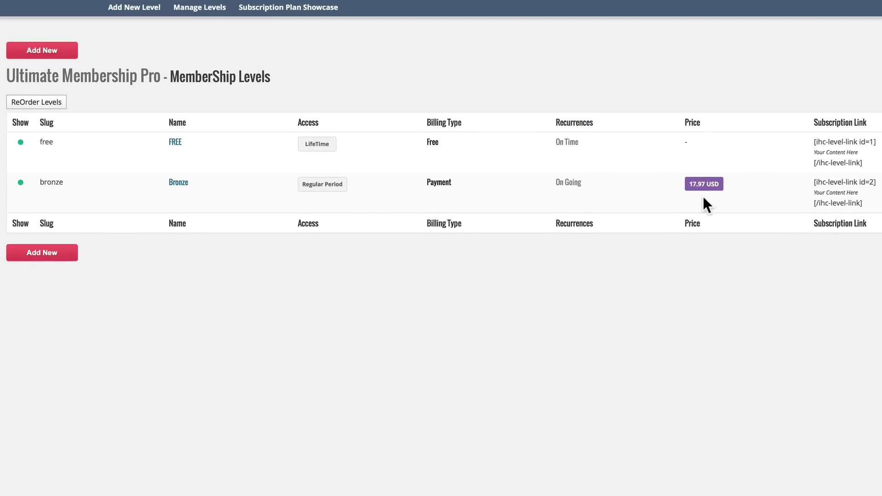
Start a new membership level with the slug "silver" and the label "Silver"
click(51, 255)
click(122, 94)
text(si)
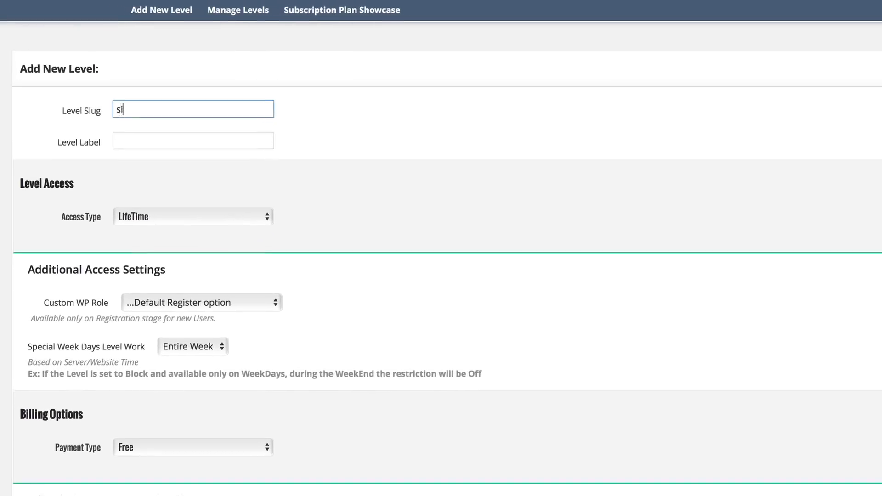
text(lver)
key(Tab)
text(Si)
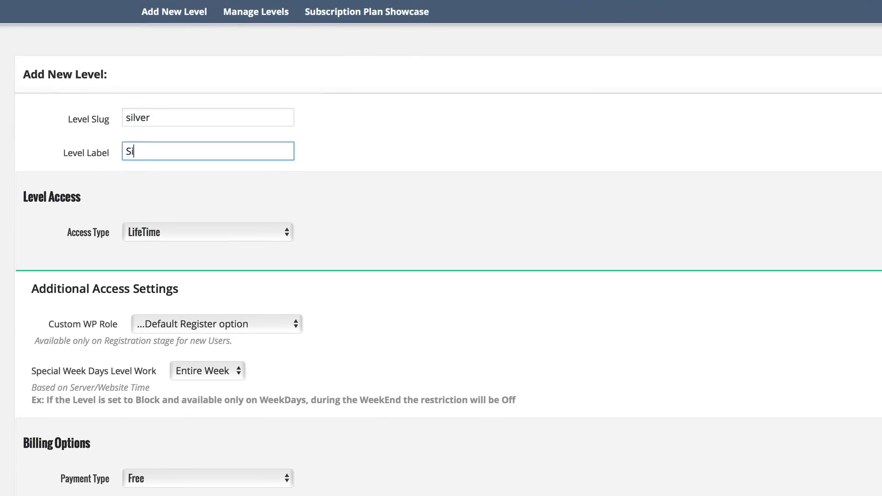
text(lver)
Give the Silver level Regular Period access of 1 year, with members moved to the free level after expiry
click(142, 232)
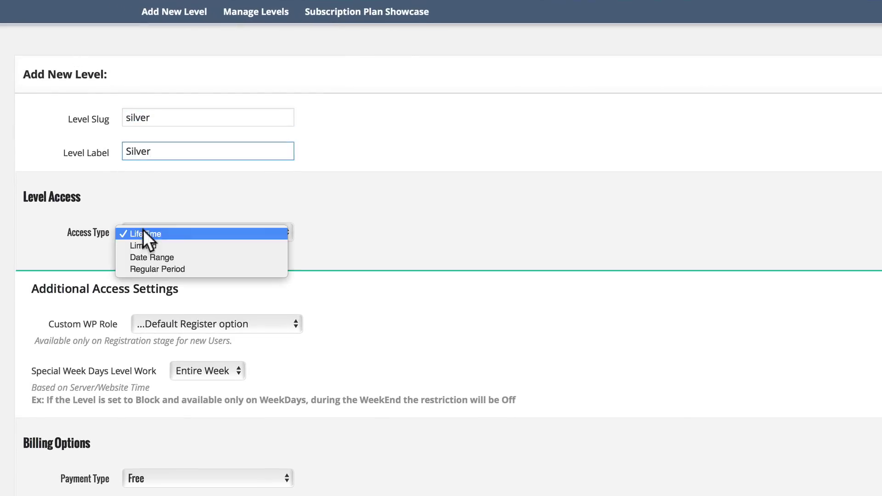
click(151, 269)
click(170, 268)
click(170, 272)
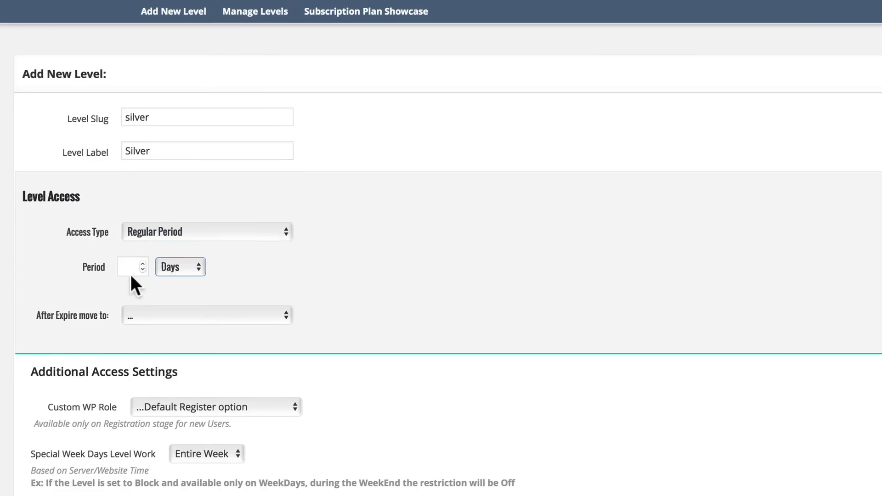
key(y)
click(123, 264)
text(1)
click(169, 315)
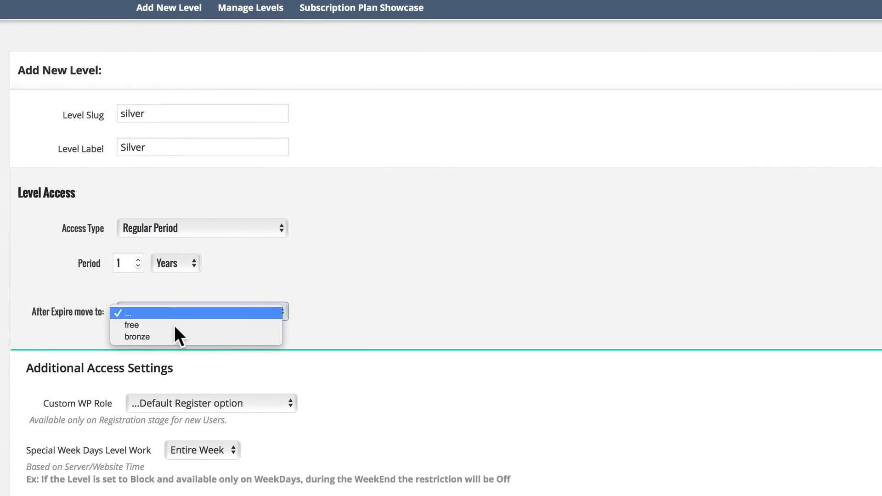
click(174, 326)
Make Silver a Payment-type level priced at 29.97 USD, keeping its billing recurrences On Going
scroll(168, 464, down, 3)
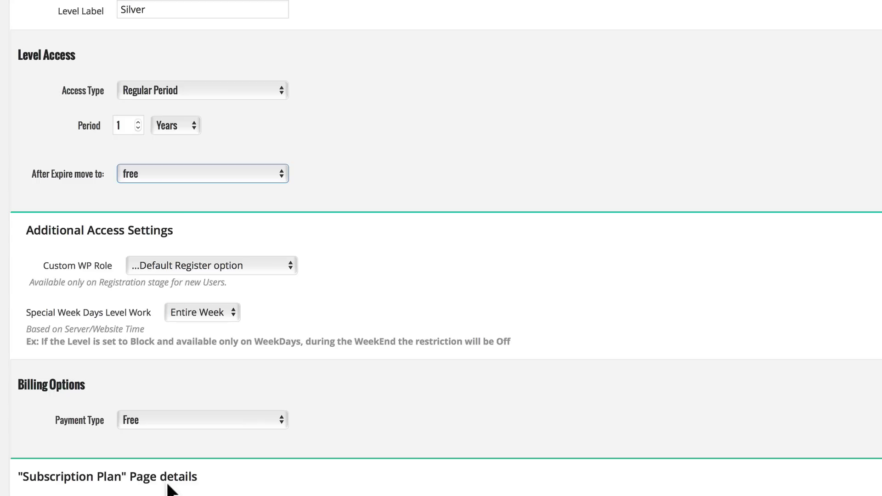
click(181, 425)
click(179, 433)
scroll(151, 427, down, 4)
click(163, 359)
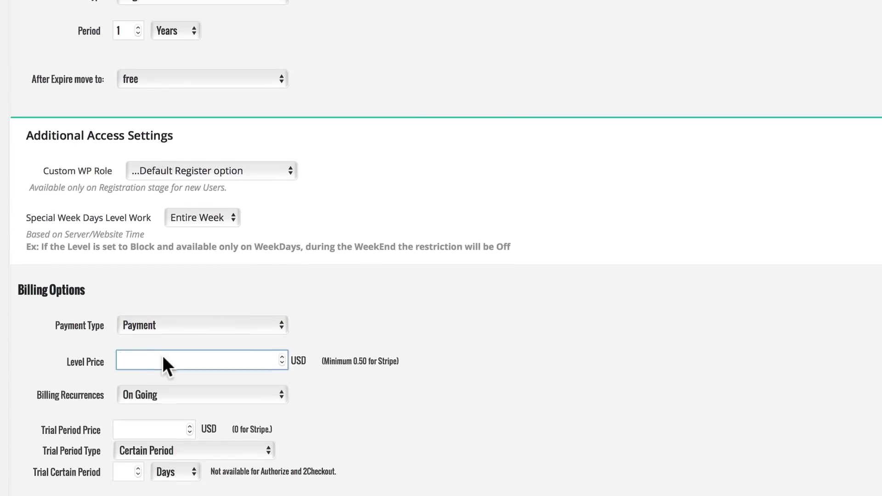
scroll(208, 248, down, 3)
text(29.)
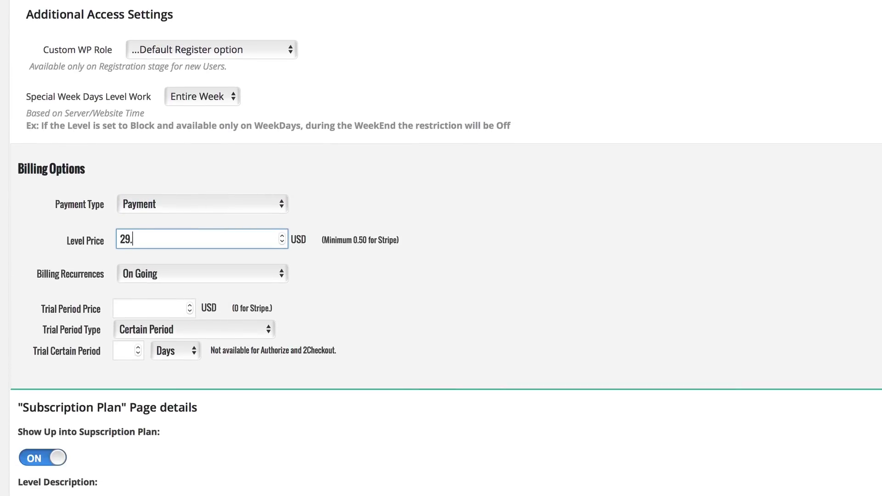
text(97)
click(218, 273)
click(219, 274)
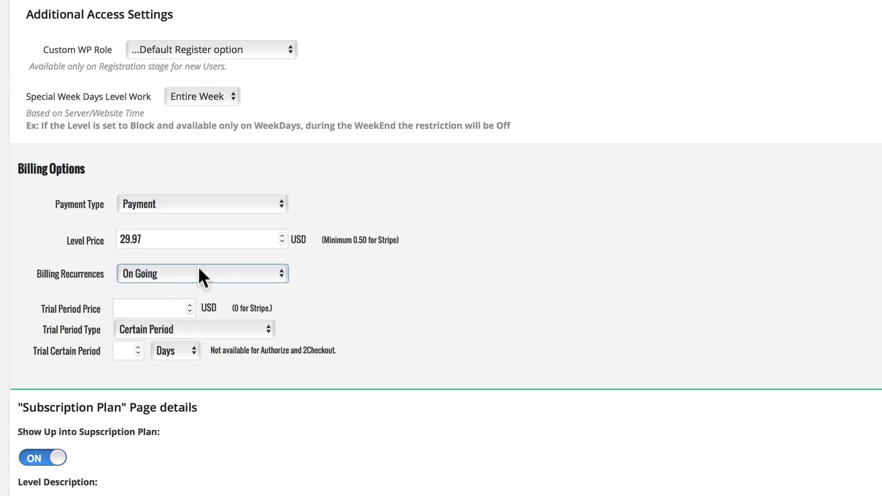
Enter "Silver Membership" as the level description and "$29.97" as the price text, and save the level
scroll(143, 324, down, 5)
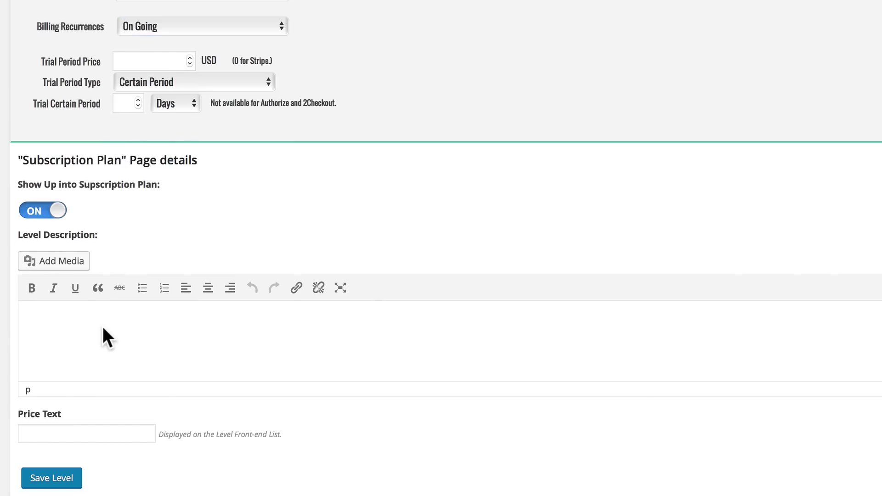
click(103, 326)
text(Silver M)
text(embership)
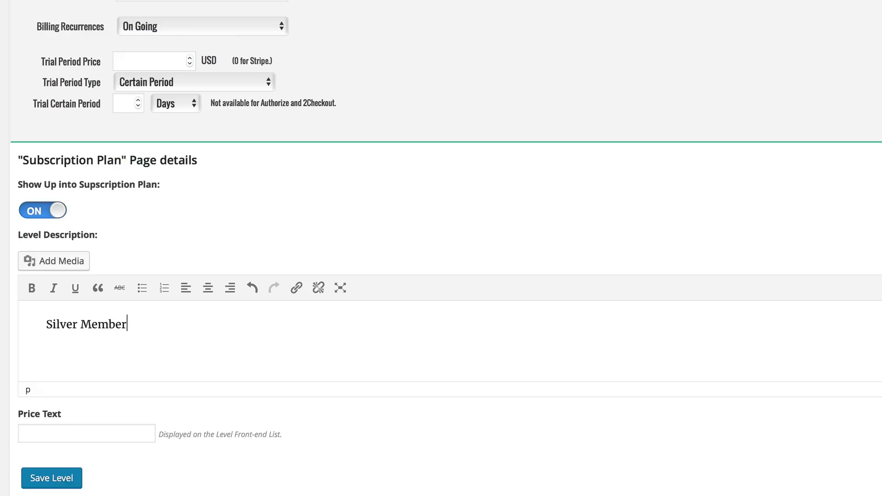
click(65, 427)
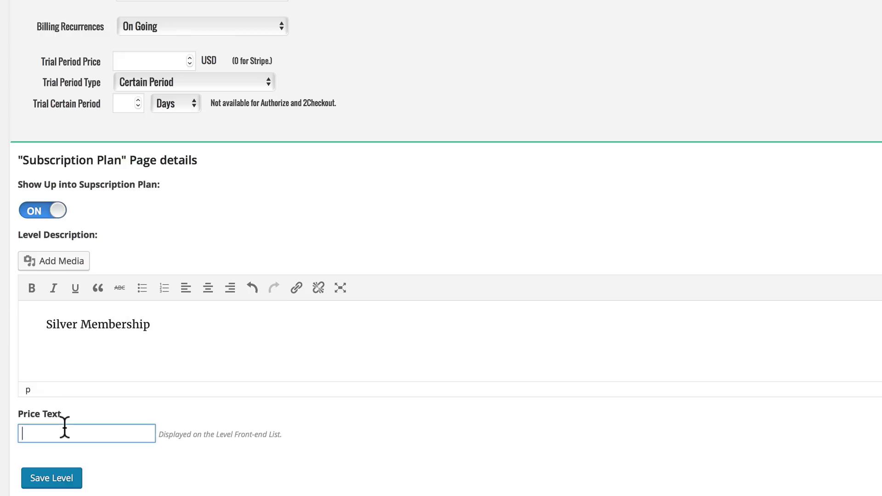
text($29.97)
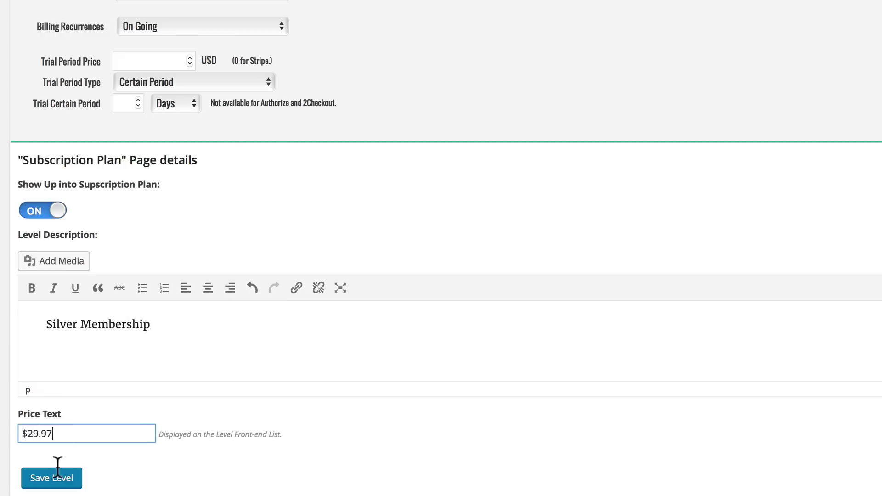
click(58, 478)
Start a new membership level with the slug "gold" and the label "Gold"
scroll(322, 122, up, 2)
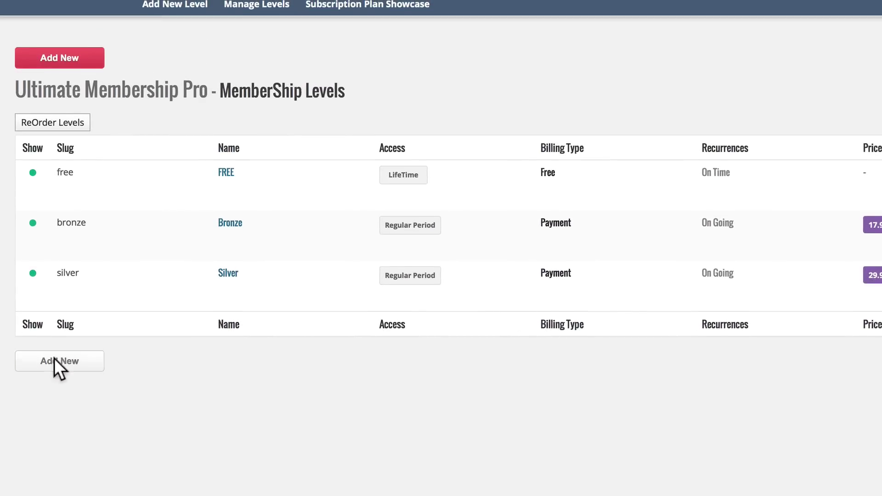
click(53, 360)
click(146, 110)
text(gold)
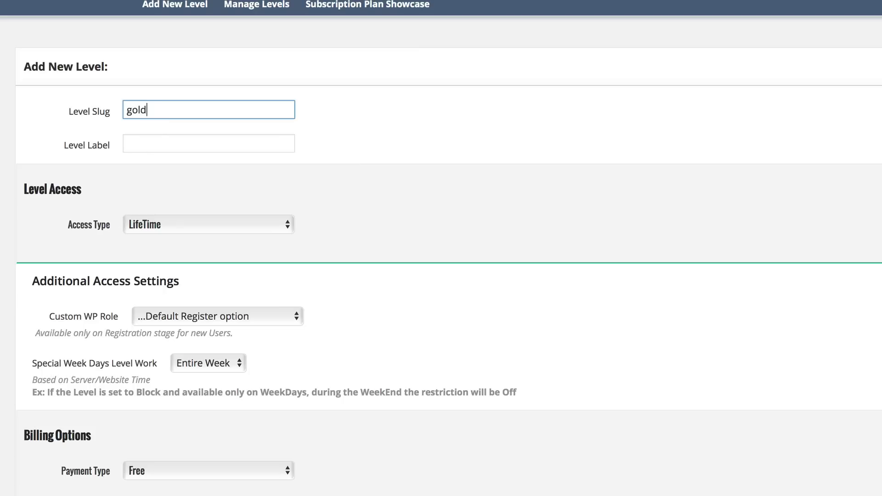
key(Tab)
text(Gold)
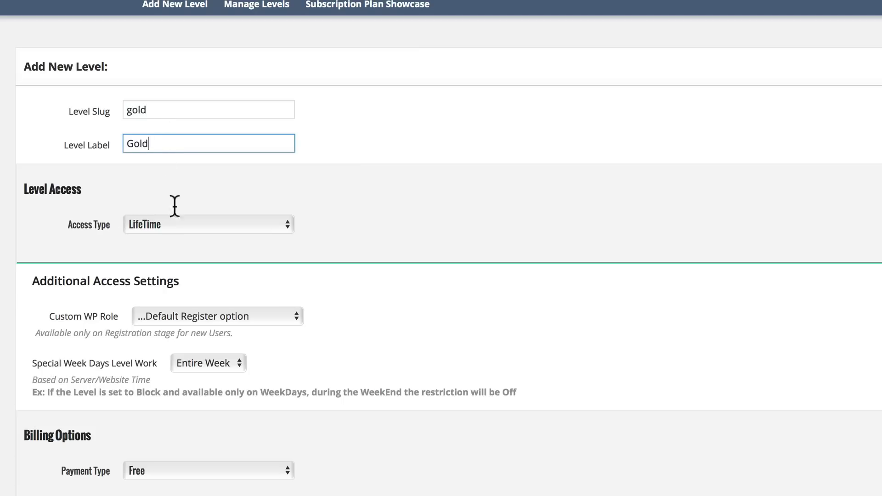
Give the Gold level Regular Period access of 1 year, with members moved to the free level after expiry
click(175, 224)
click(161, 255)
click(180, 259)
click(174, 297)
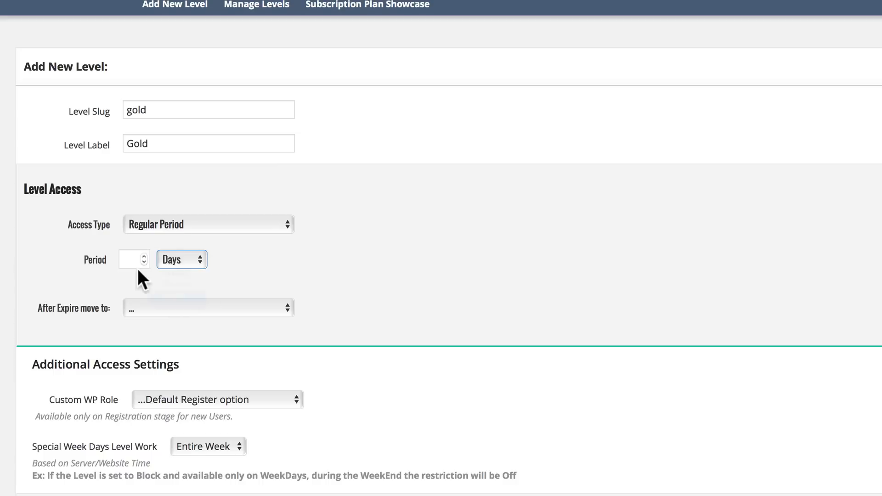
click(122, 258)
text(1)
click(170, 308)
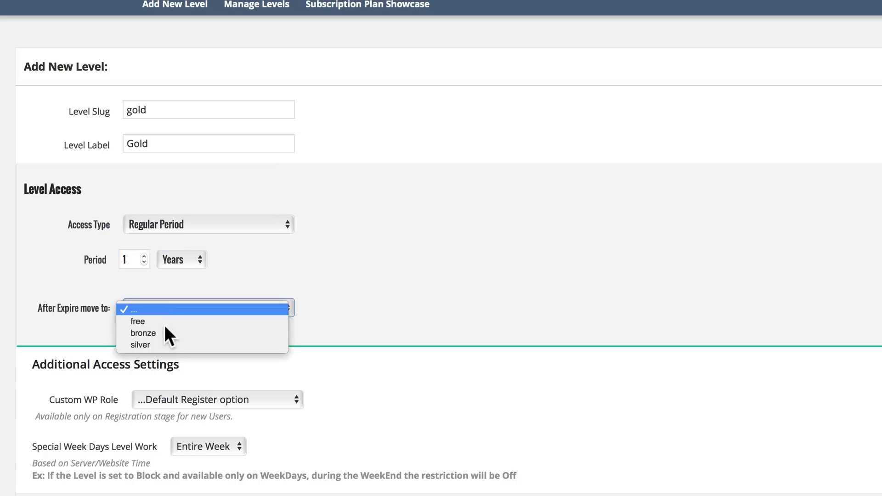
click(164, 323)
Make Gold a Payment-type level with a level price of 49.97 USD
scroll(219, 429, down, 5)
scroll(219, 370, down, 3)
click(209, 248)
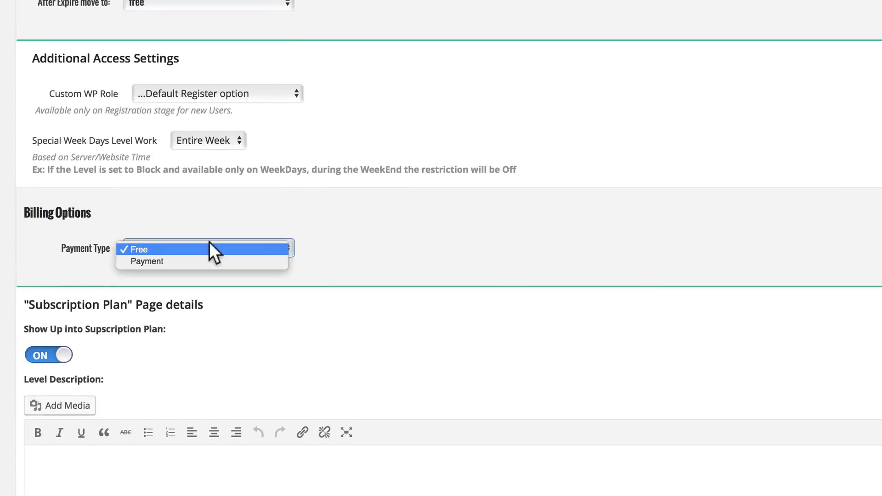
click(209, 197)
click(193, 196)
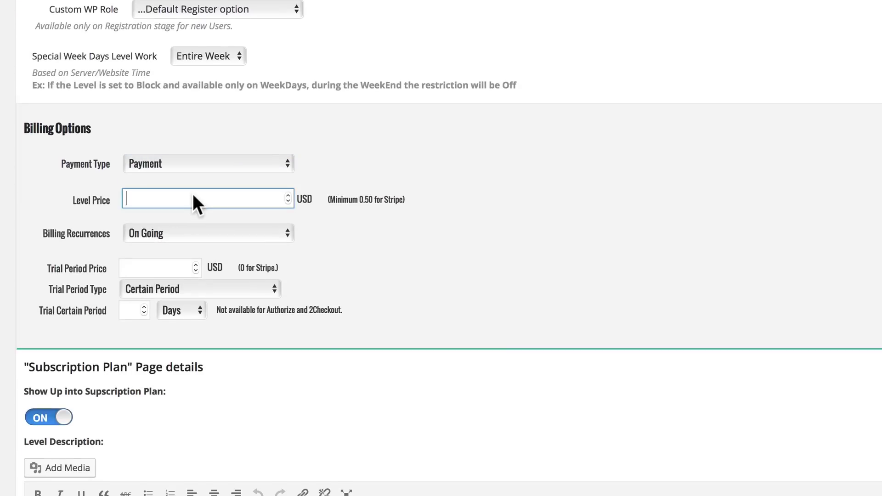
text(49.97)
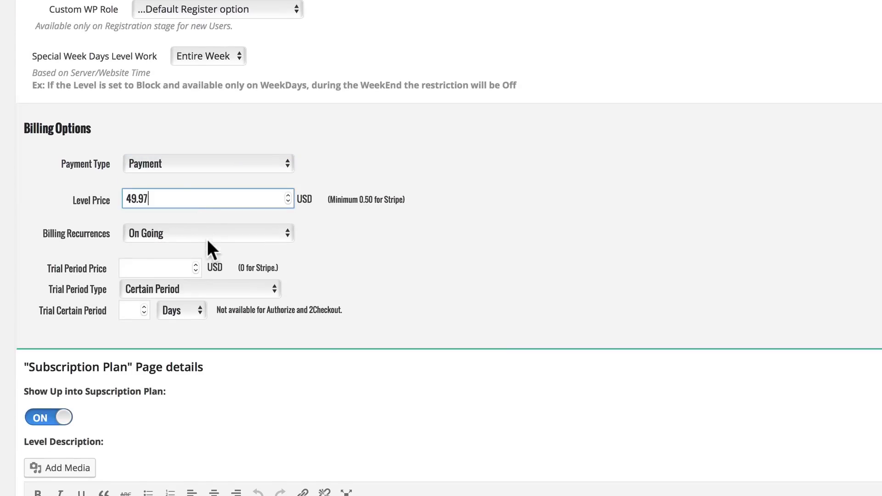
Enter "Gold Membership" as the level description and "$49.97" as the price text, and save the level
scroll(153, 317, down, 5)
click(75, 343)
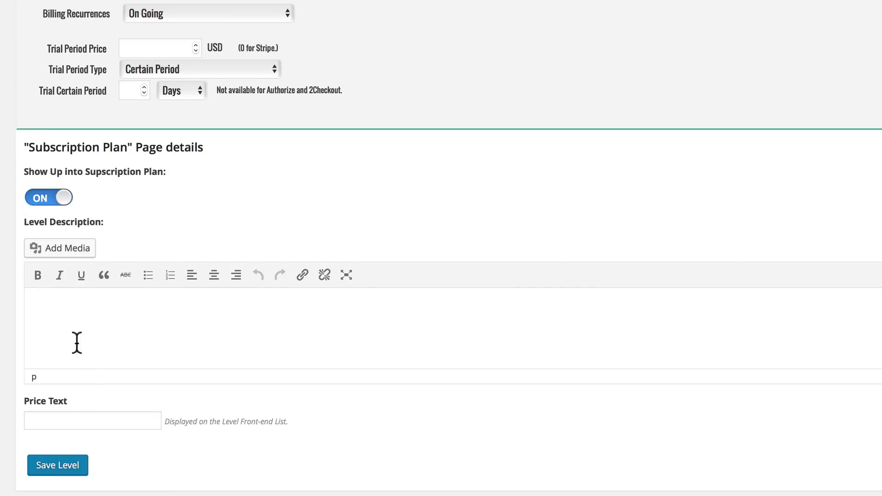
text(Gold Membership)
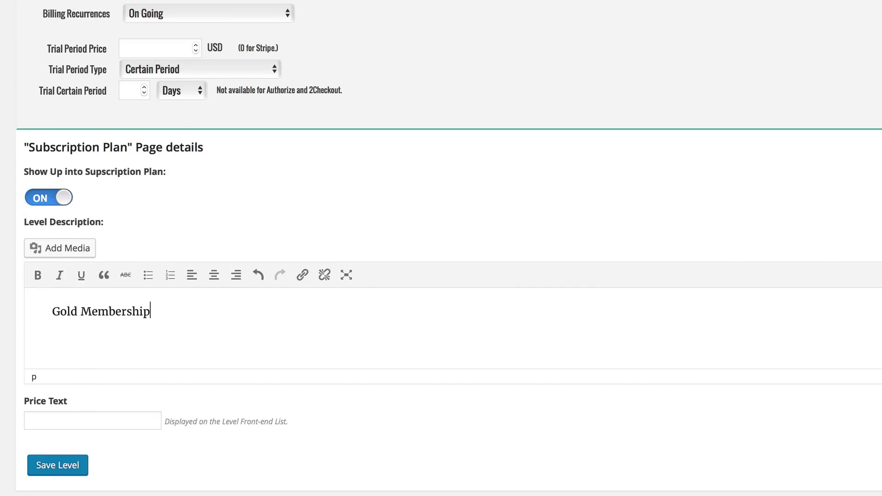
click(67, 414)
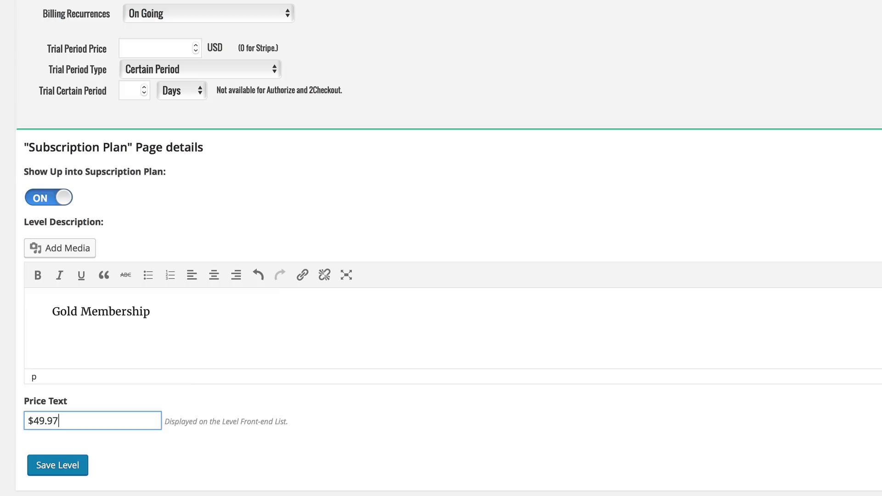
click(50, 464)
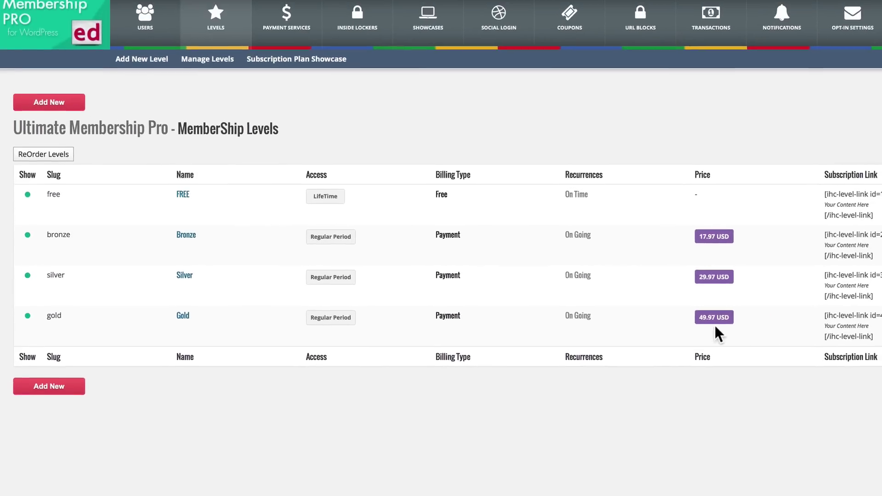
Set the Subscription Plan showcase to Template 3 and save it
mouse_move(715, 326)
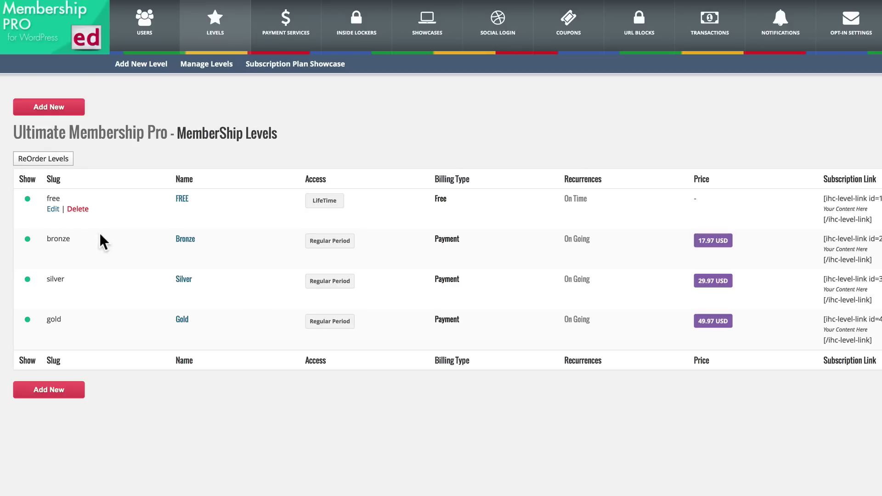
mouse_move(45, 245)
mouse_move(56, 293)
click(271, 65)
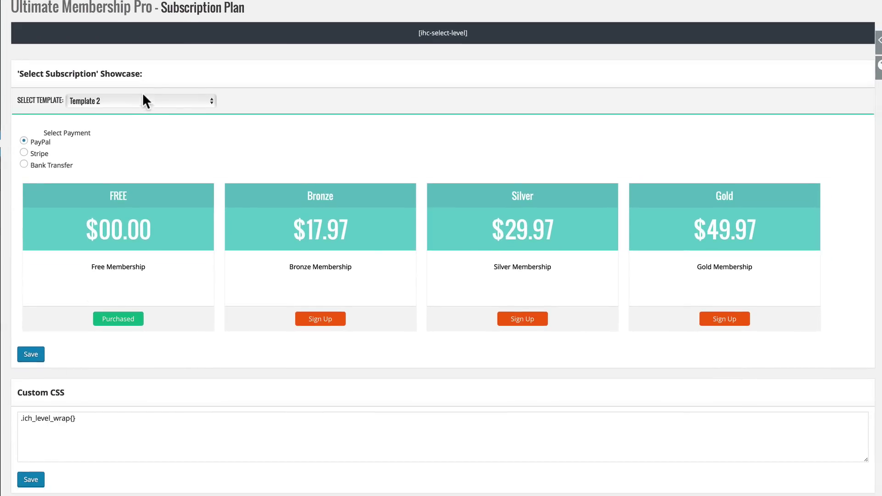
click(145, 100)
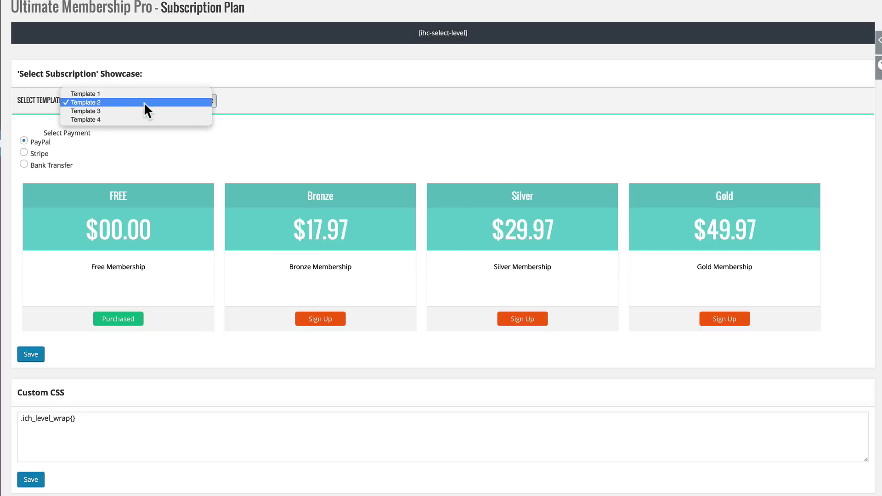
click(85, 111)
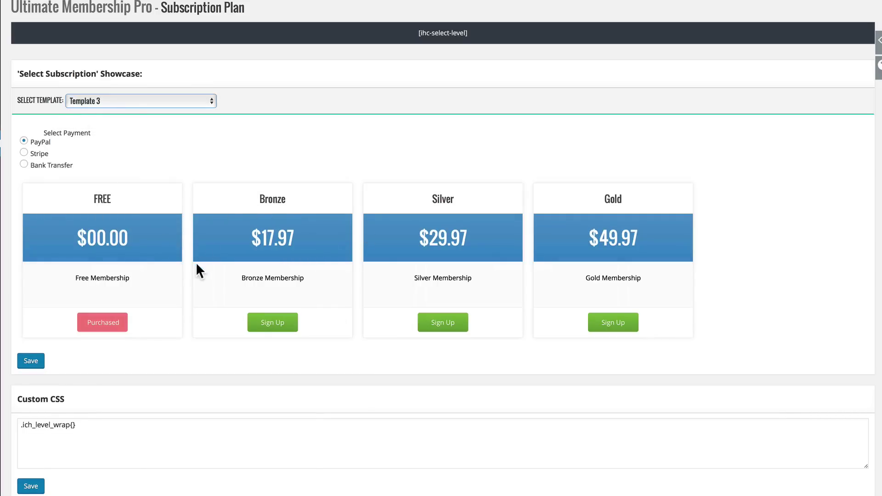
click(37, 360)
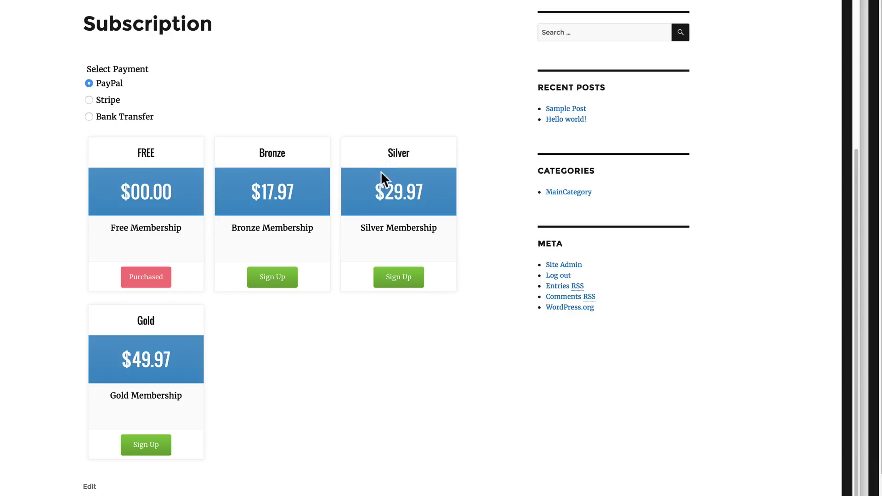
Test the Silver sign-up with PayPal from the Subscription page and look through the billing form
click(395, 278)
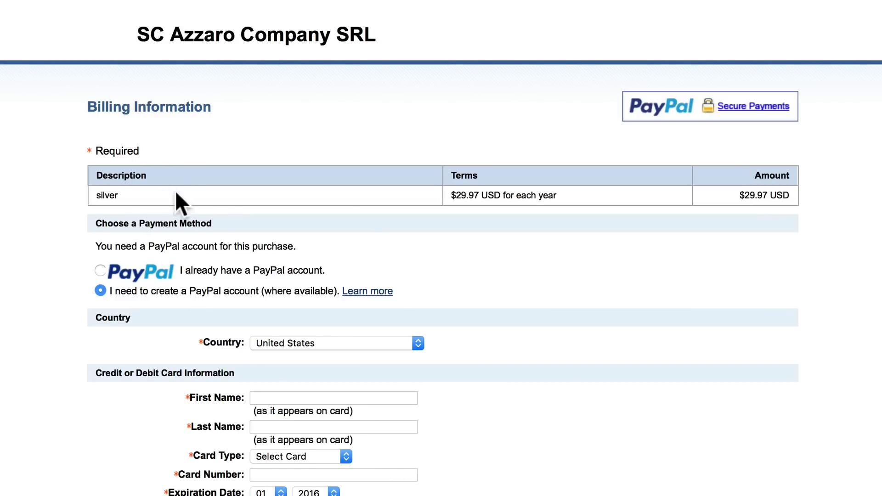
scroll(471, 205, down, 4)
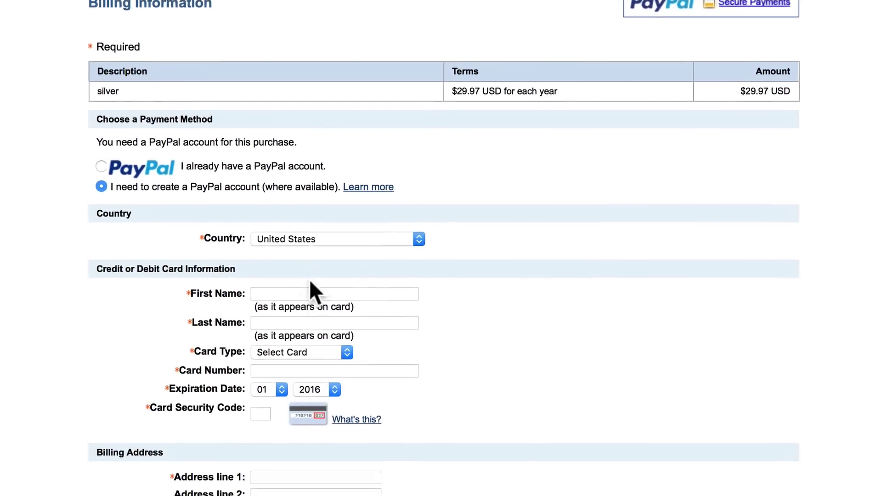
scroll(359, 390, down, 6)
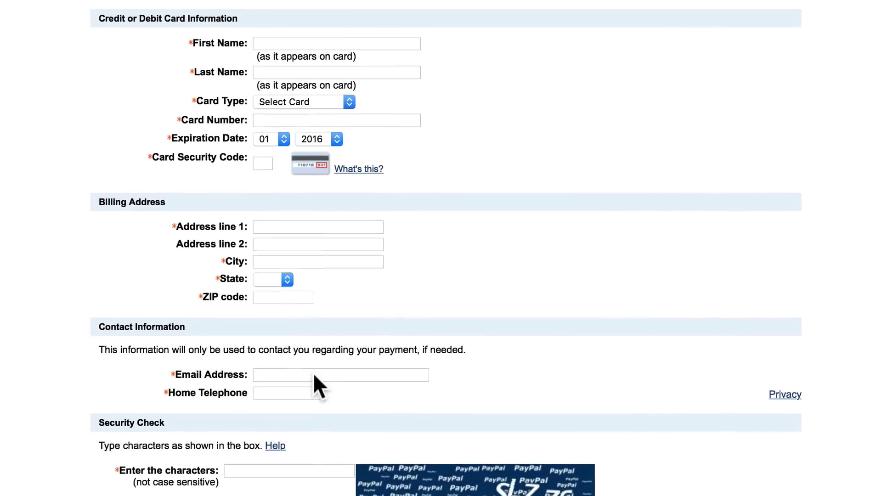
scroll(316, 328, down, 1)
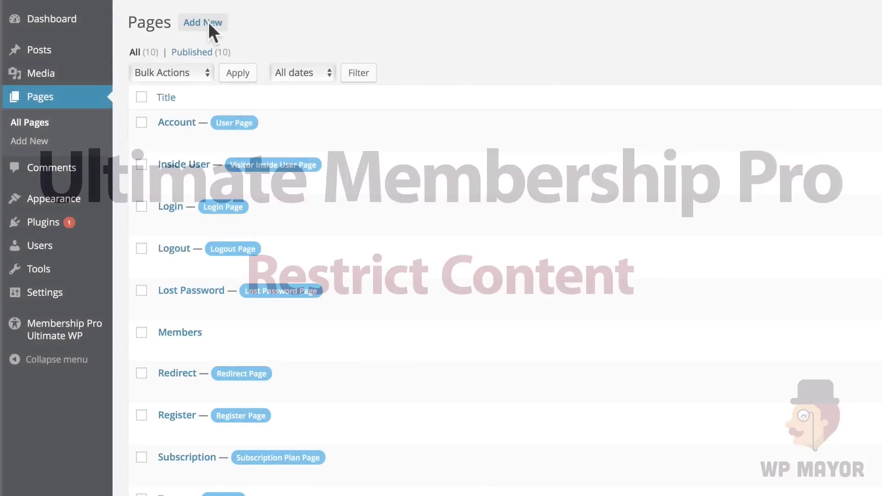
Create a new page titled "Free Content" with the body text "This is free content."
click(208, 22)
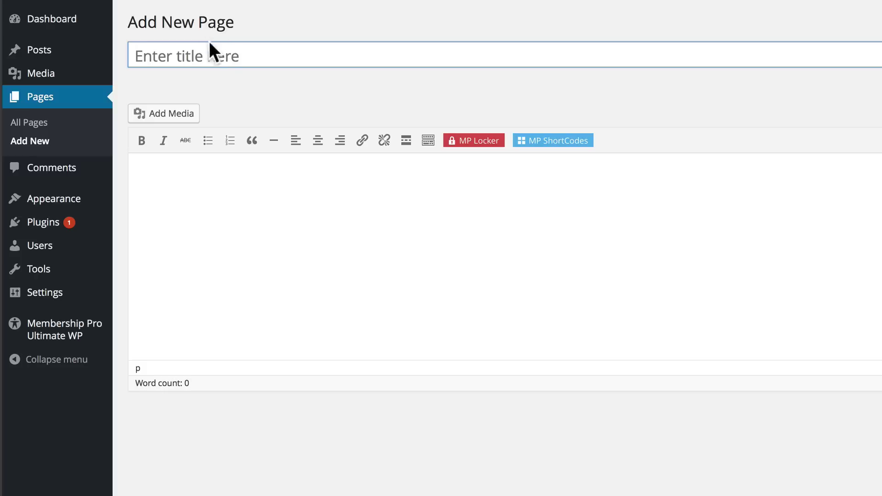
text(Free Content)
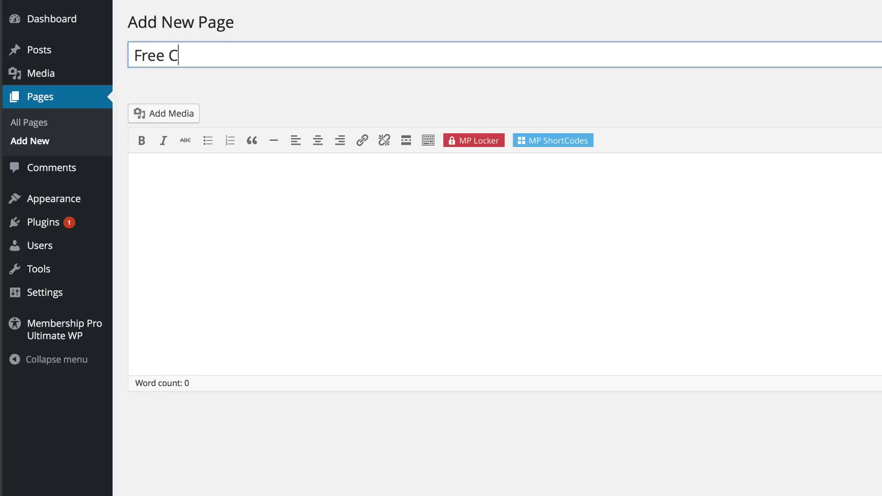
click(193, 180)
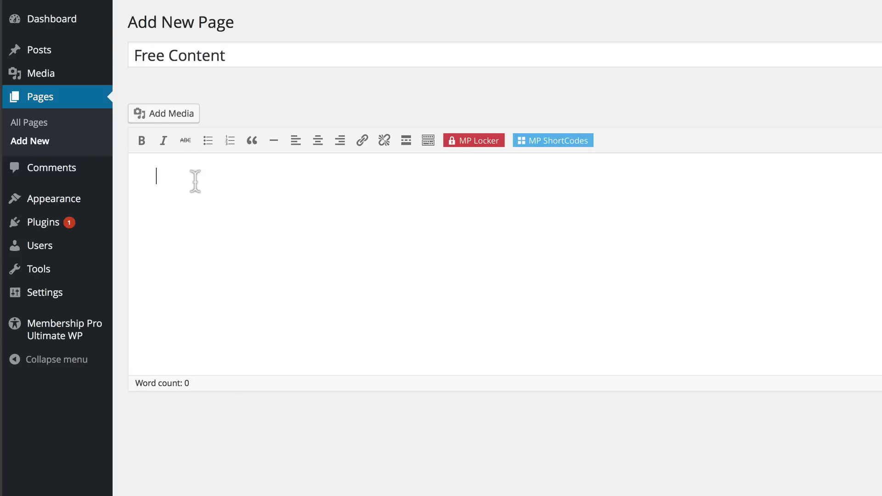
text(This is fr)
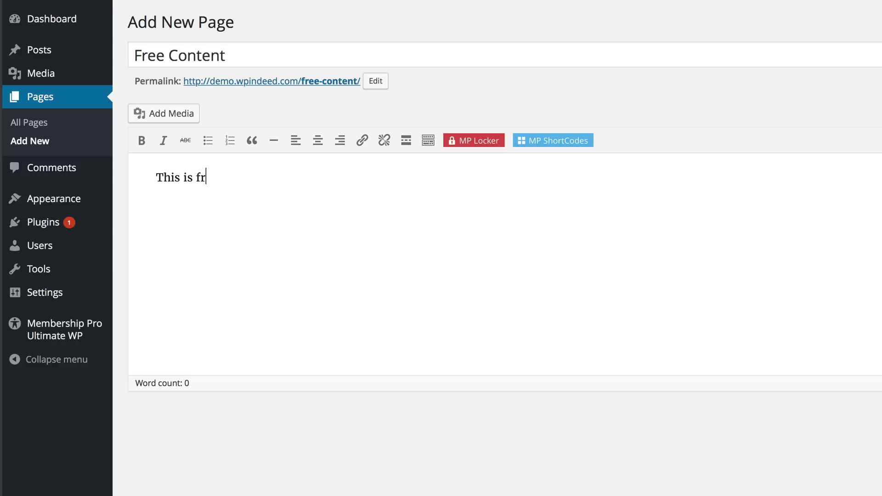
text(ee content.)
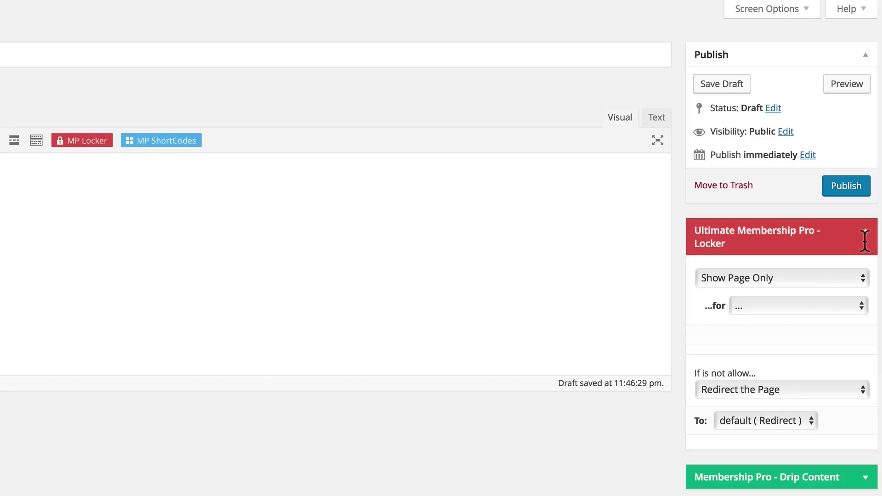
Restrict the Free Content page with the Locker so that it shows only for the free level
click(865, 238)
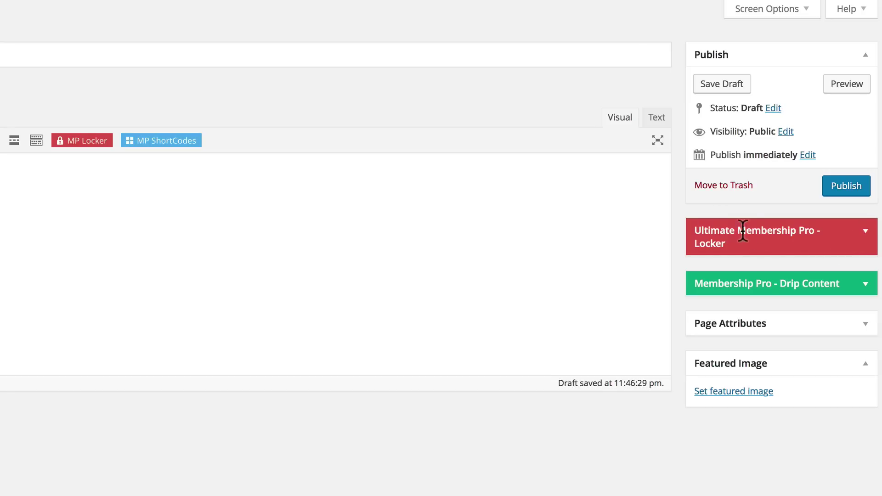
click(864, 229)
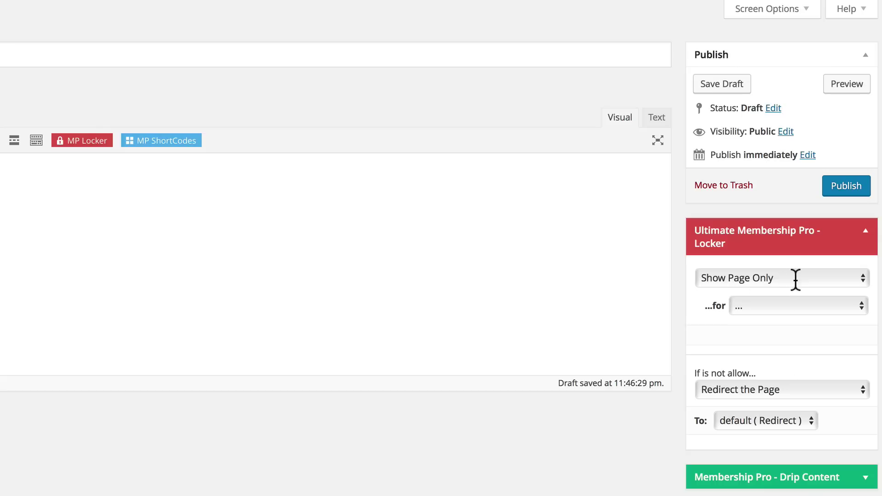
click(803, 302)
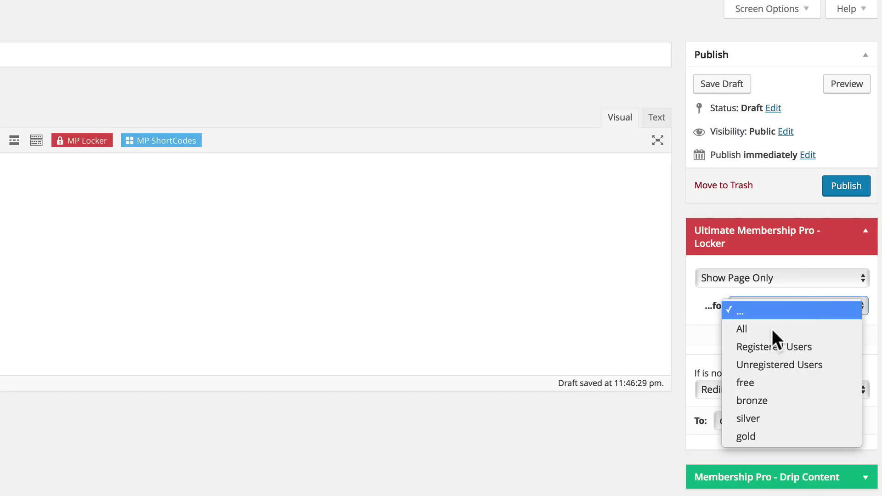
click(745, 382)
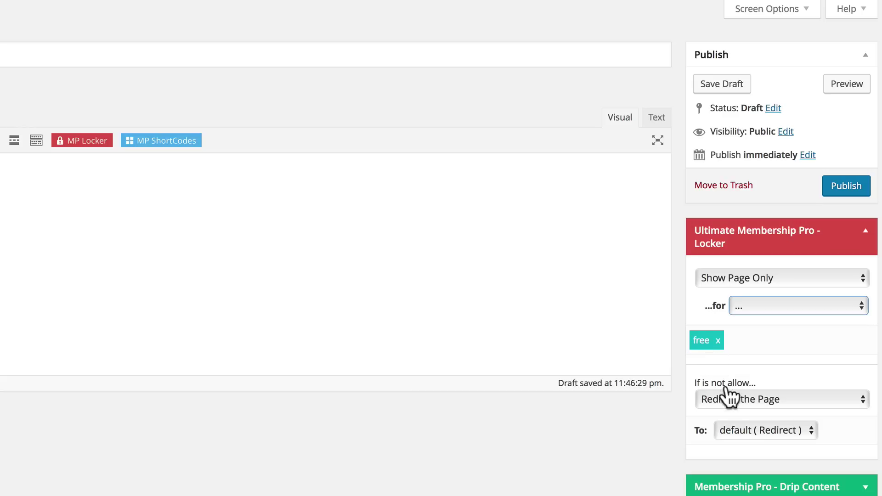
Redirect visitors who are not allowed to the Register page, and publish the Free Content page
scroll(751, 406, down, 2)
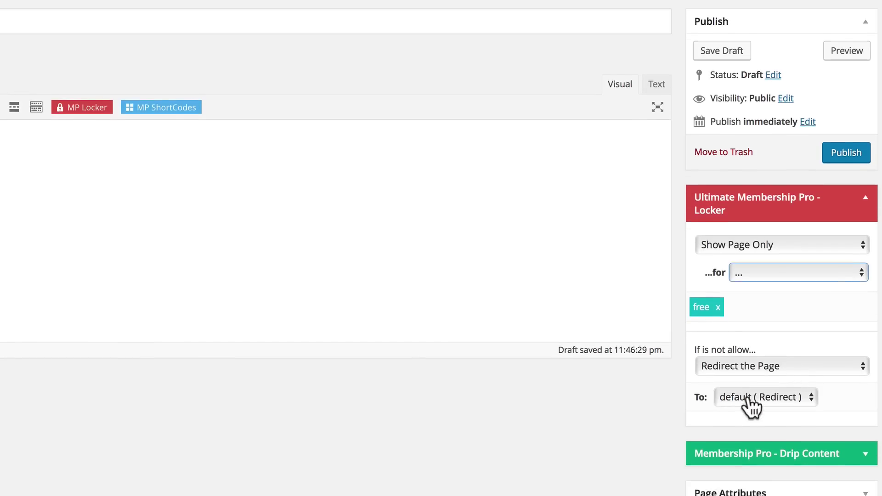
click(749, 405)
scroll(753, 354, down, 5)
click(736, 413)
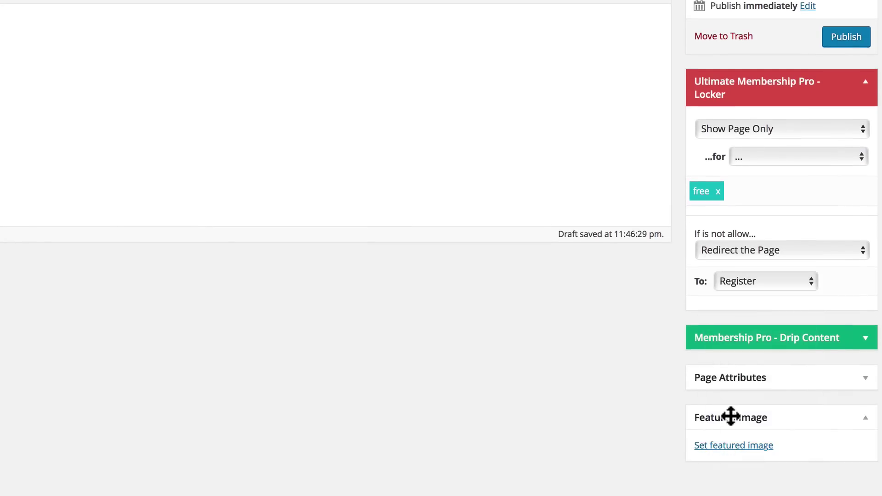
click(835, 37)
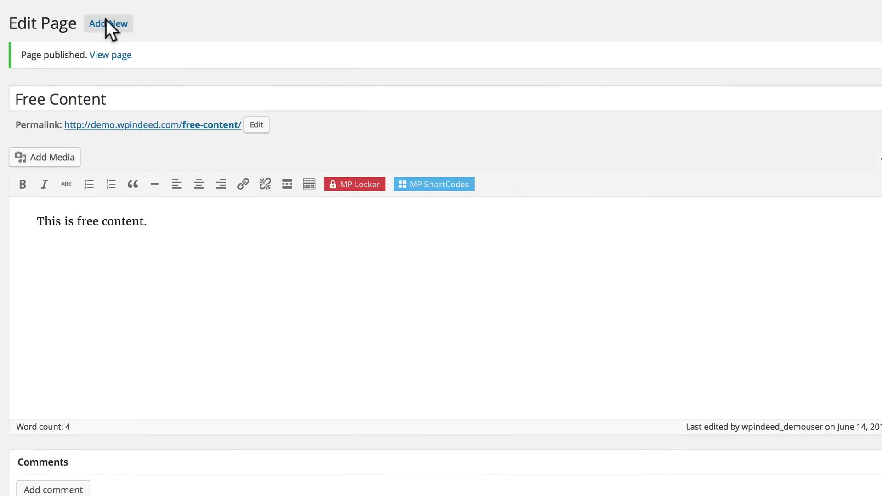
Create a new page titled "Bronze Content" with the body text "This is Bronze-level content."
click(108, 24)
text(Bronze Content)
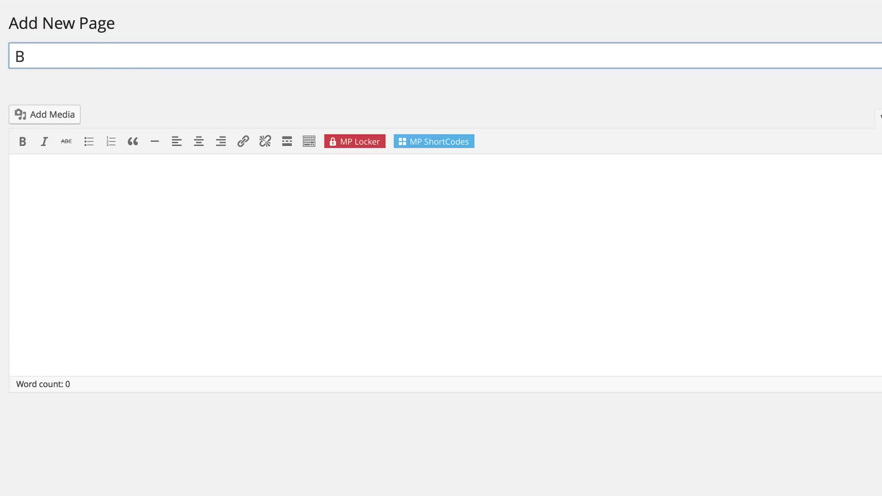
click(37, 179)
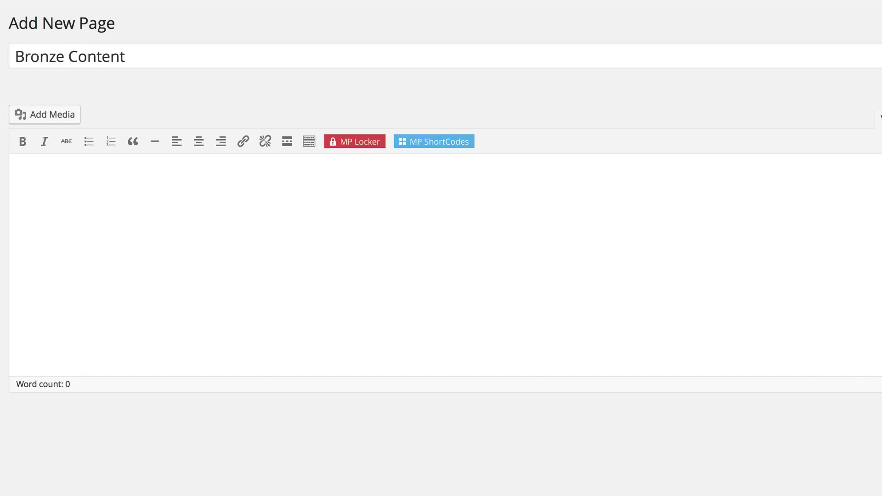
text(This is)
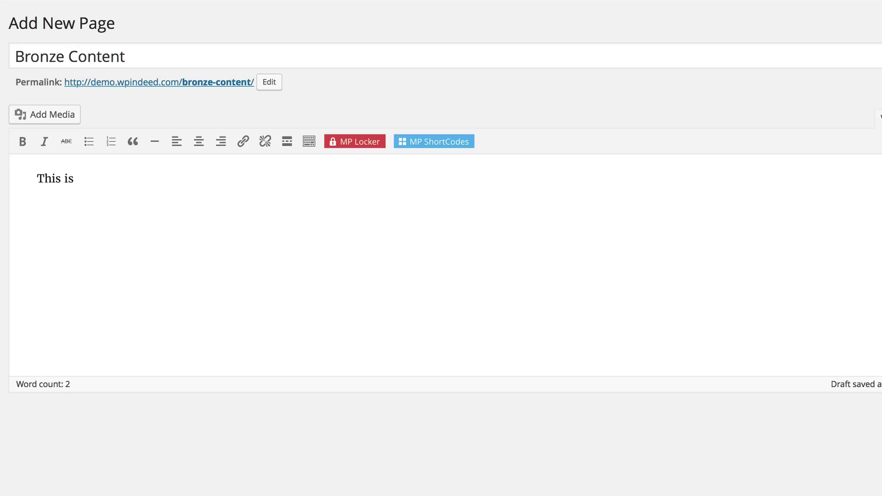
text( Bronze-level content)
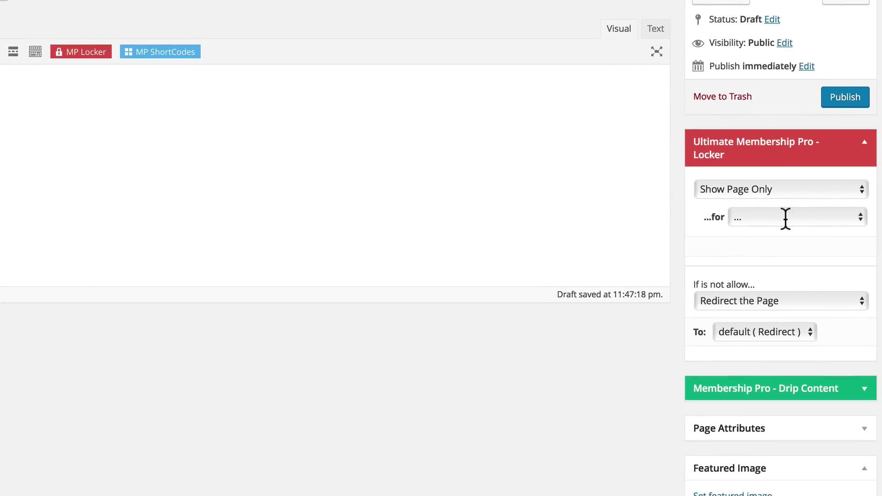
Restrict the Bronze Content page to the bronze level, redirect visitors who are not allowed to the Subscription page, and publish it
click(784, 218)
click(758, 310)
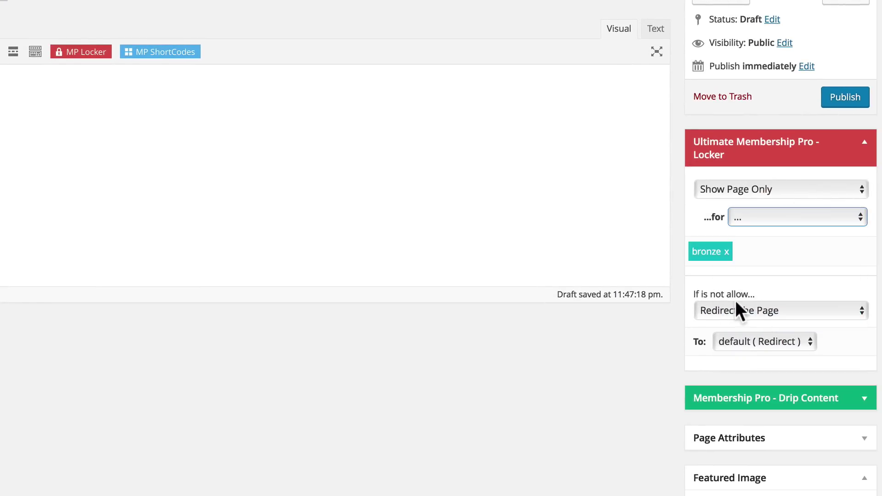
click(755, 341)
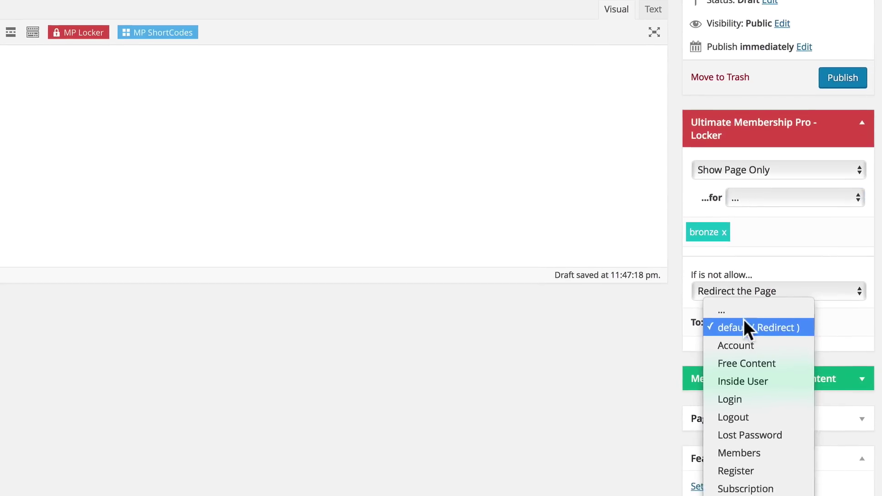
click(727, 428)
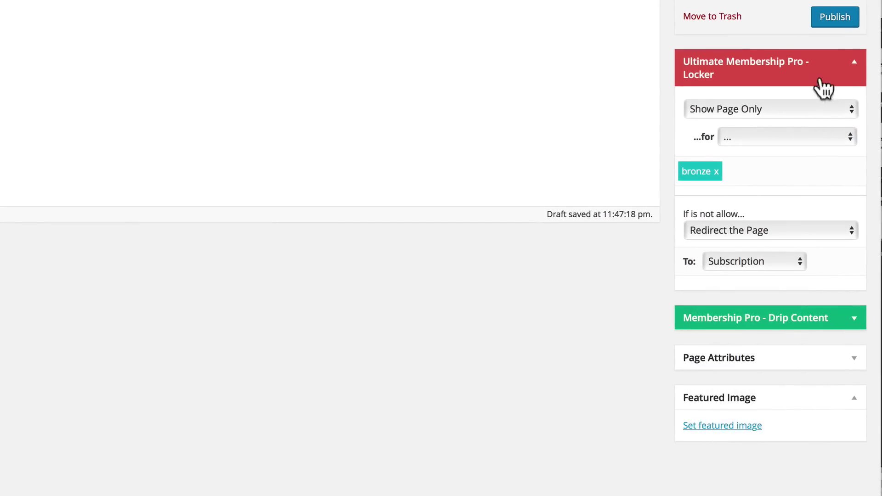
click(835, 17)
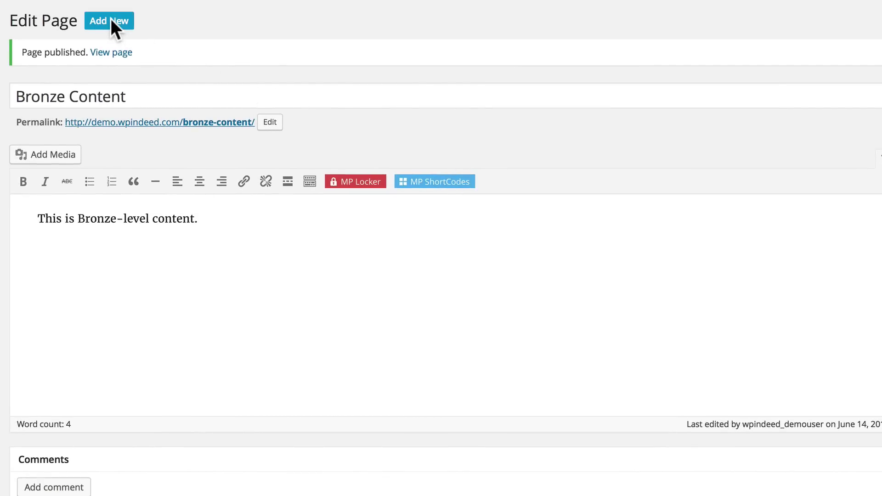
Create a new page titled "Silver Content" with the body text "This is Silver-level content."
click(111, 21)
text(Silv)
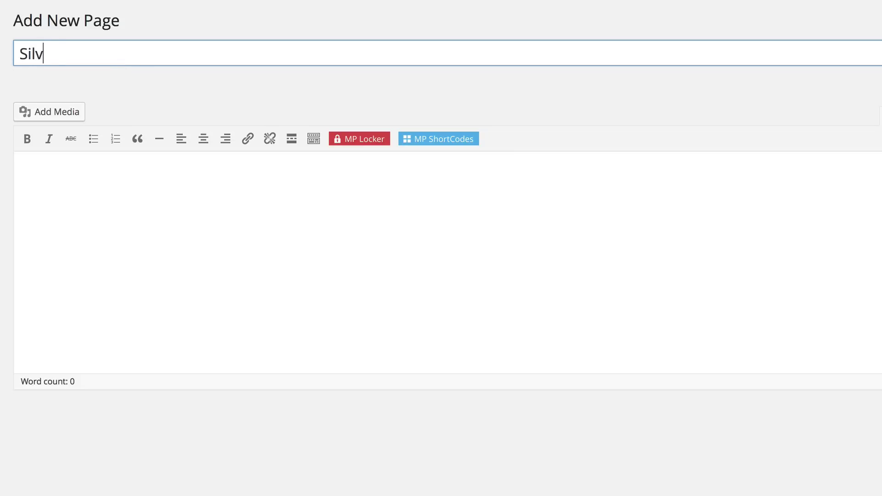
text(er Content)
click(43, 174)
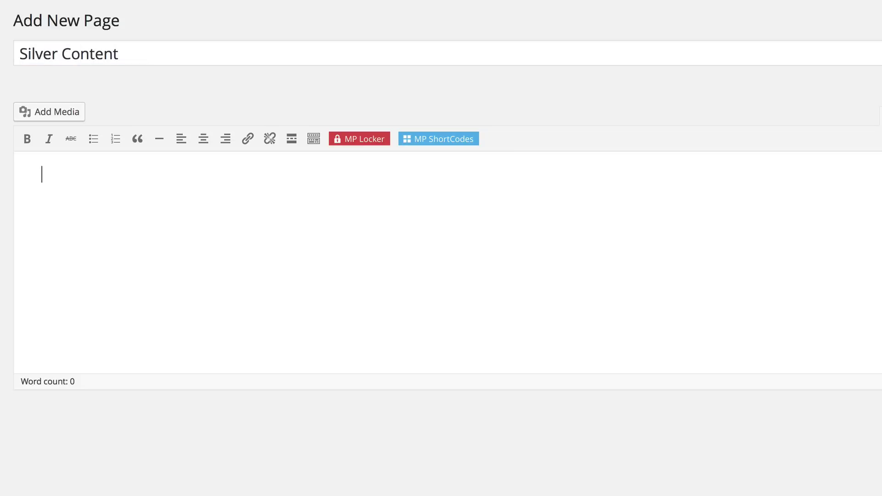
text(This is Silv)
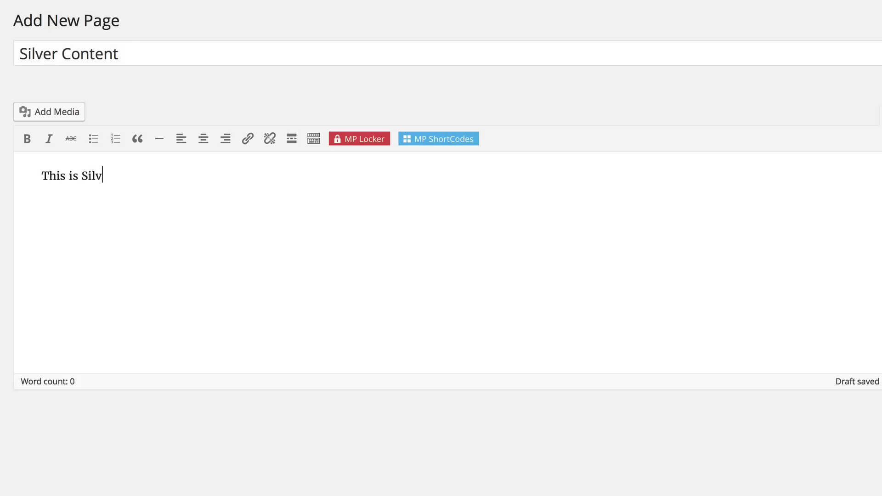
text(er-level c)
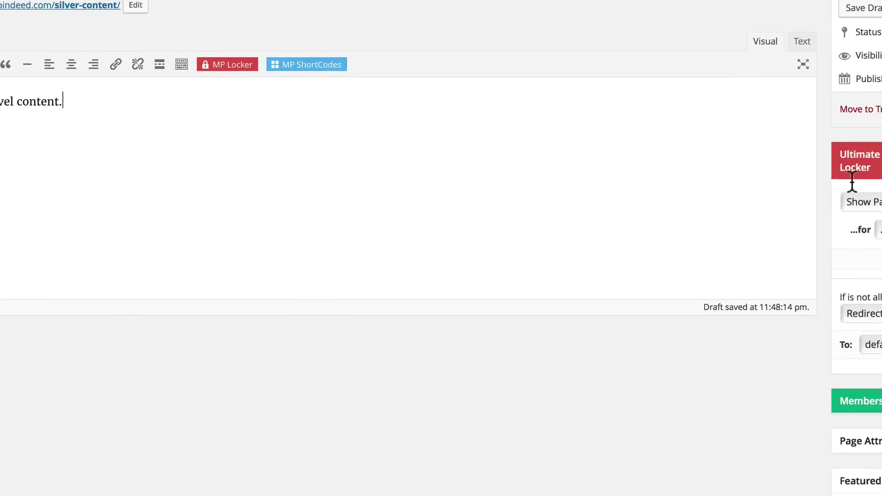
Restrict the Silver Content page to the silver level, redirect visitors who are not allowed to the Subscription page, and publish it
click(802, 177)
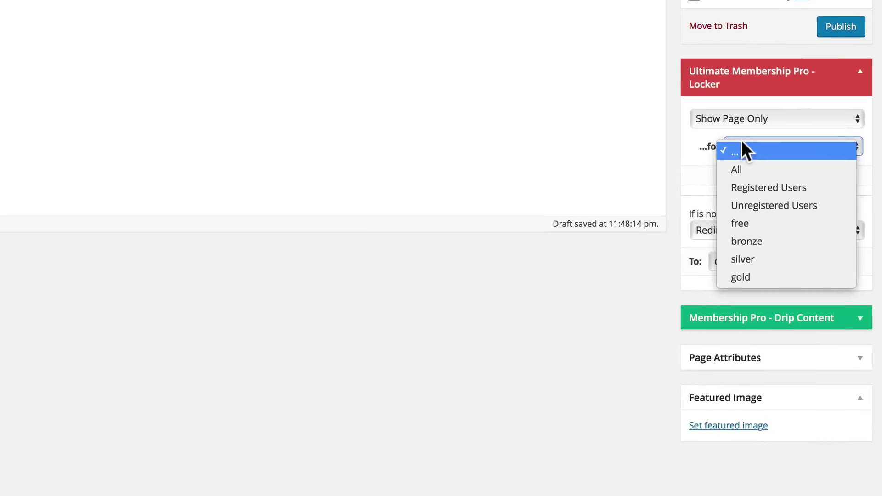
click(745, 259)
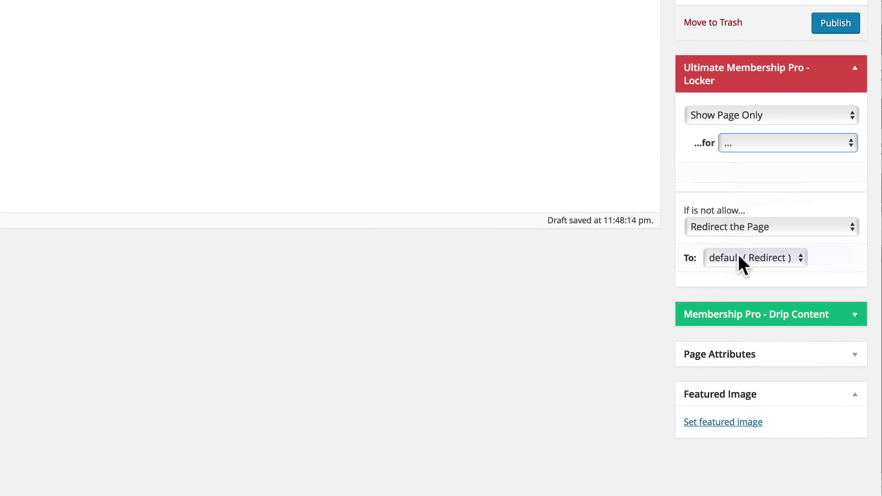
click(749, 271)
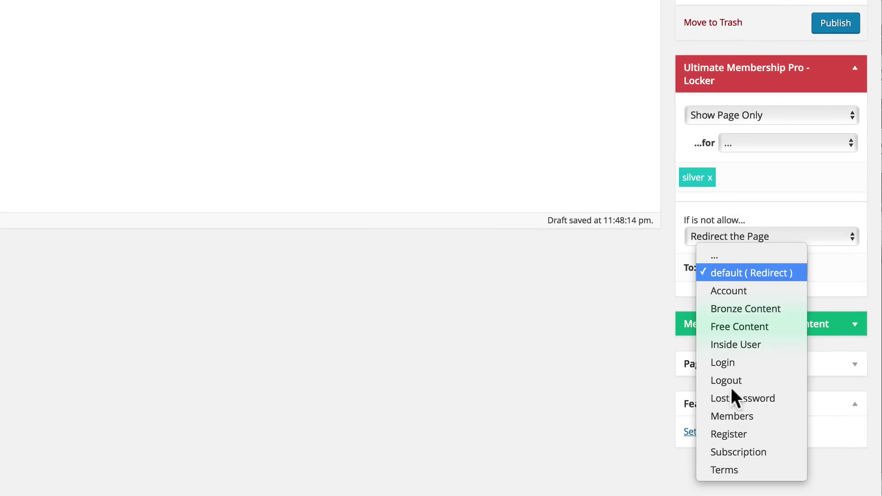
click(719, 452)
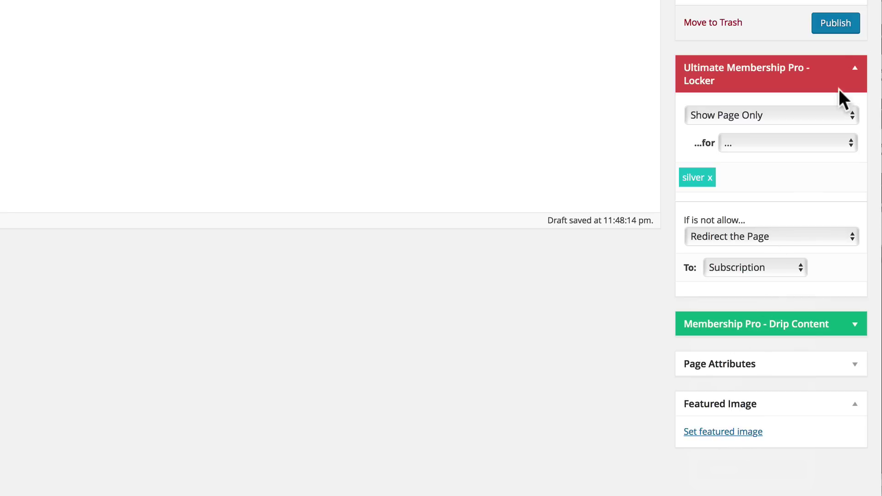
click(831, 22)
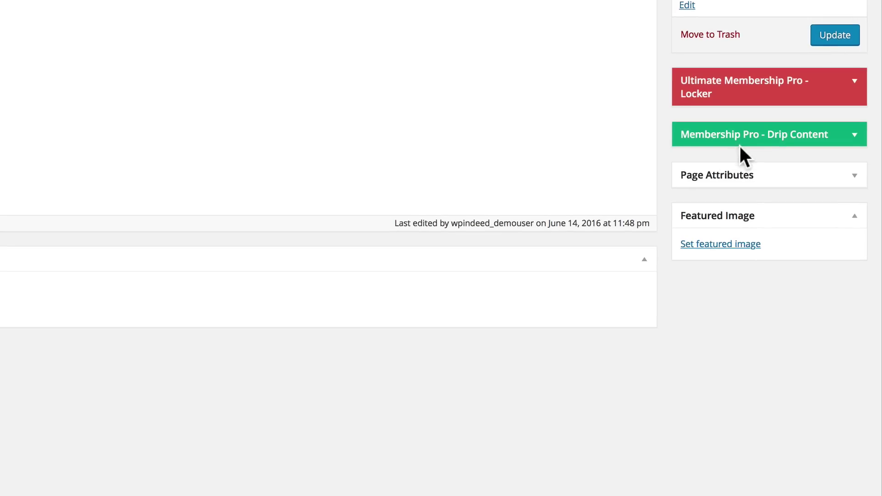
Turn on Drip Content for the Silver Content page and set its release time to 10 days after subscription
click(848, 111)
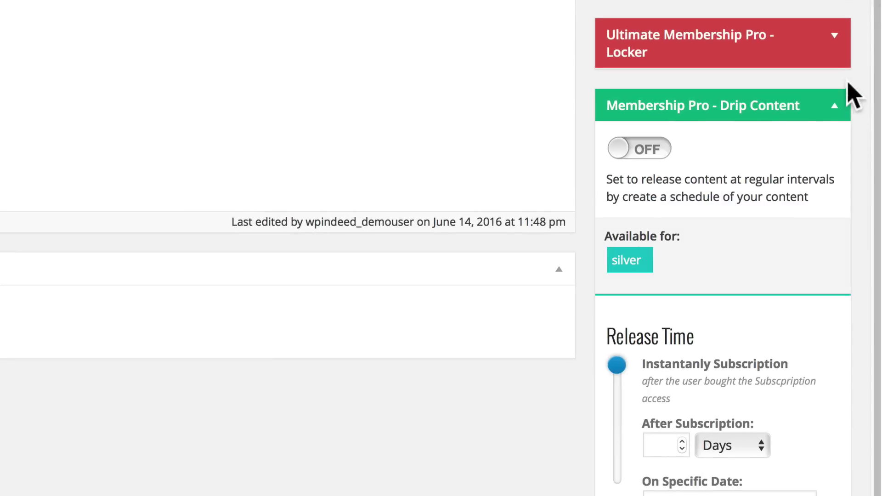
click(654, 150)
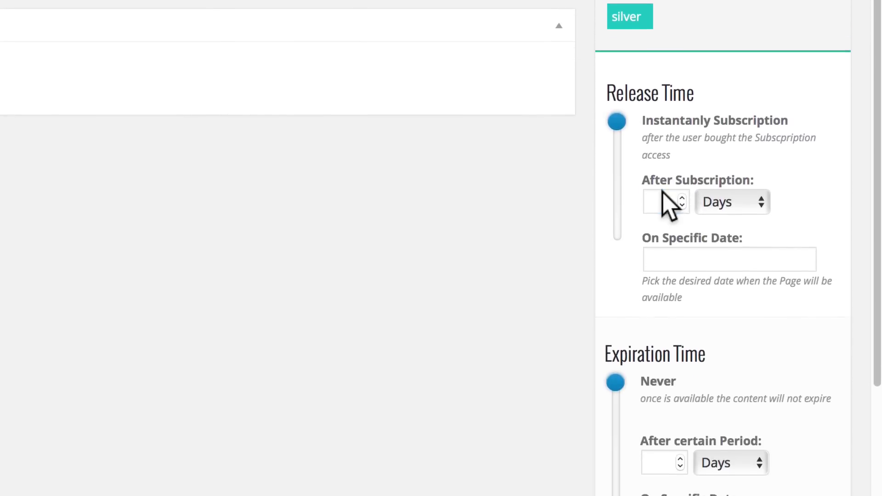
click(660, 254)
text(10)
click(682, 212)
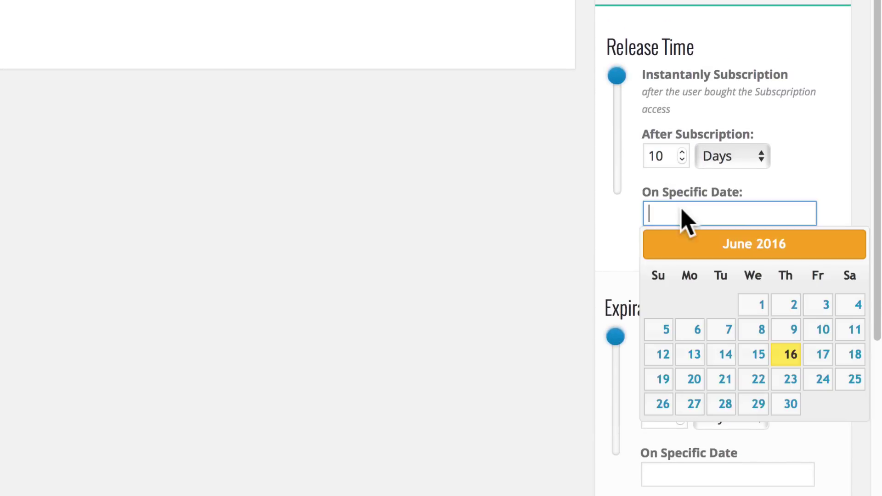
click(831, 188)
Set the expiration time of the page's drip content to a period of 10 days
scroll(704, 174, down, 3)
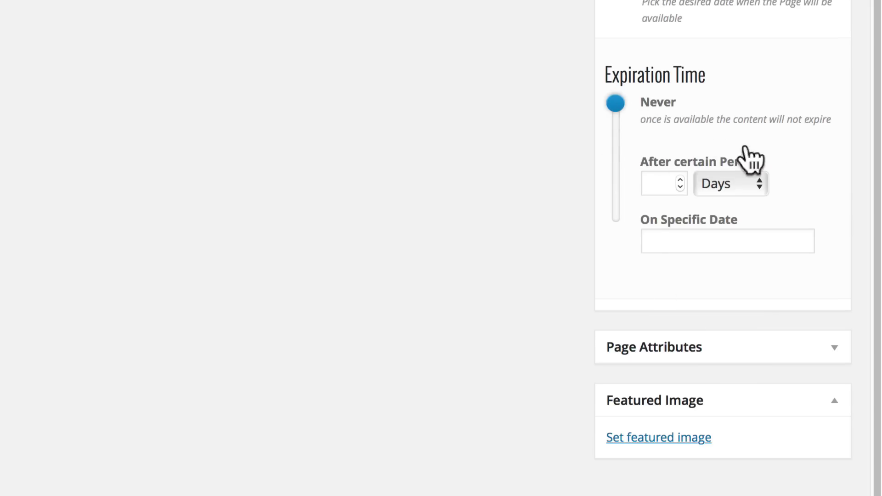
click(680, 184)
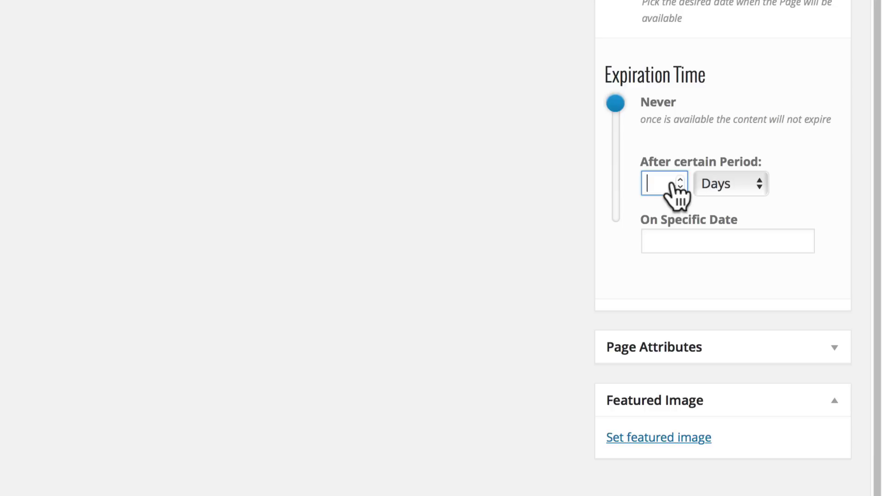
text(10)
click(719, 184)
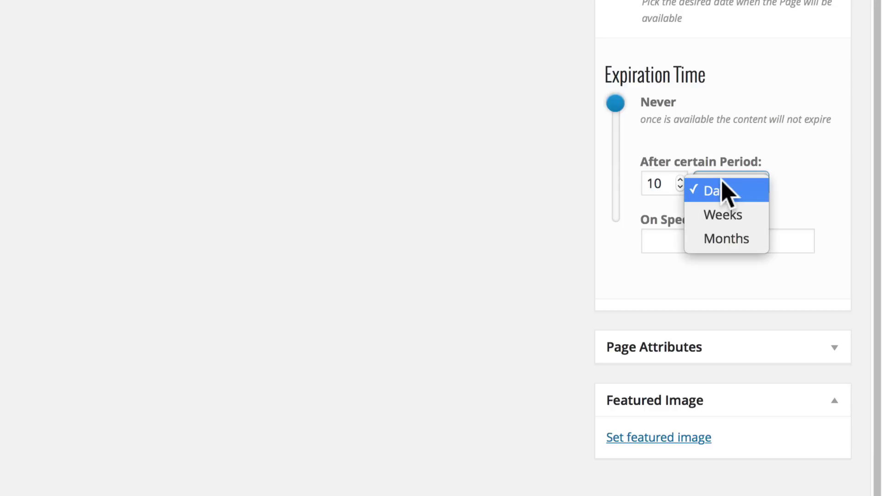
click(724, 191)
click(705, 243)
click(833, 185)
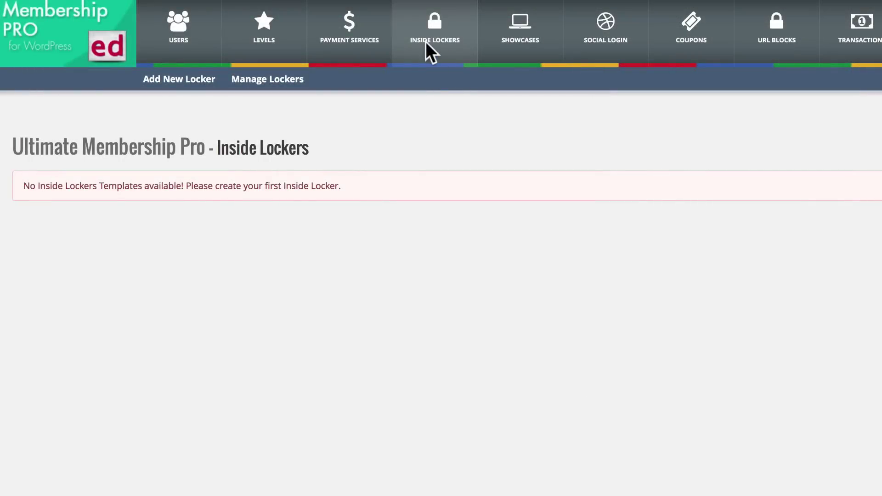
Add a new inside locker in Ultimate Membership Pro and name it "Gold Locker"
click(187, 79)
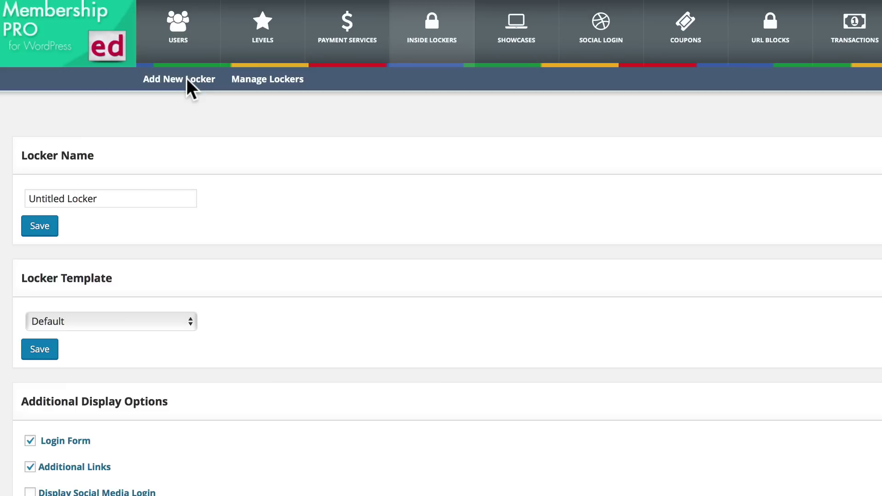
double_click(111, 198)
triple_click(111, 198)
text(Go)
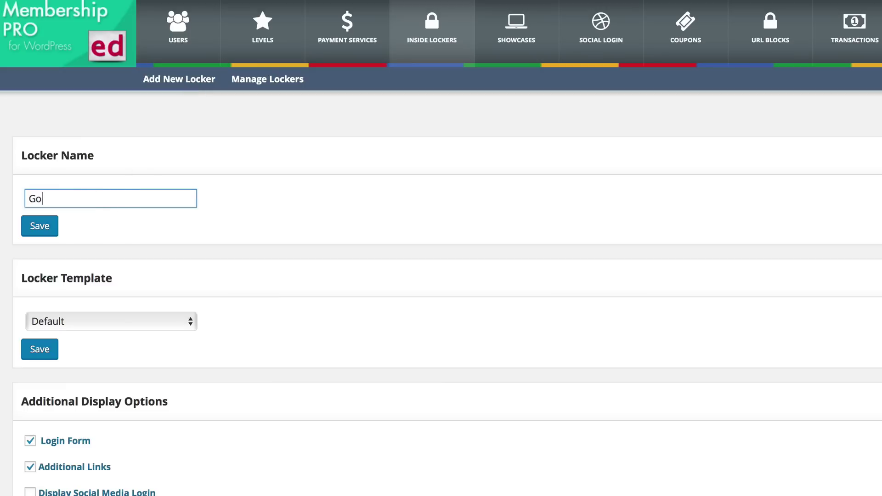
Try the Zone template for the Gold Locker and check its preview
scroll(83, 198, down, 5)
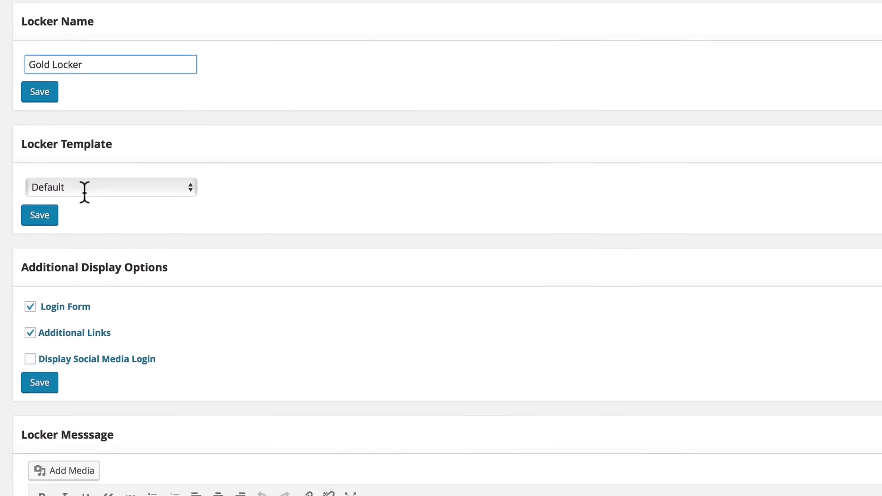
click(84, 189)
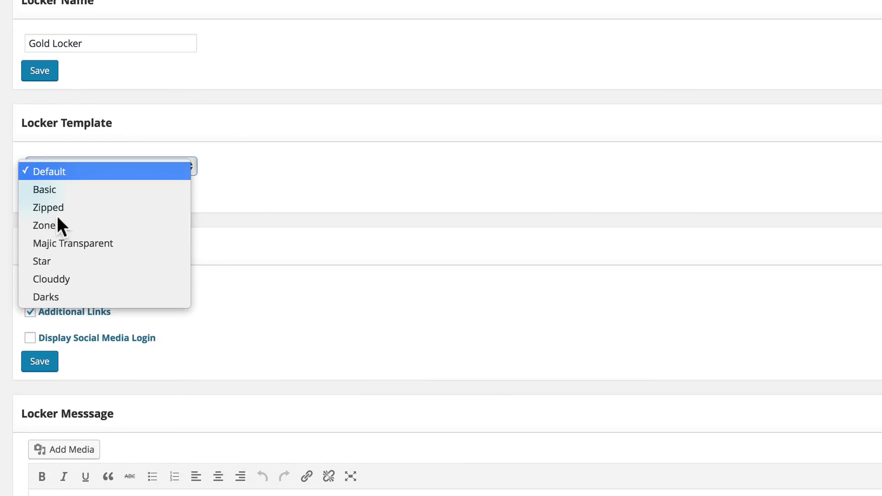
click(52, 226)
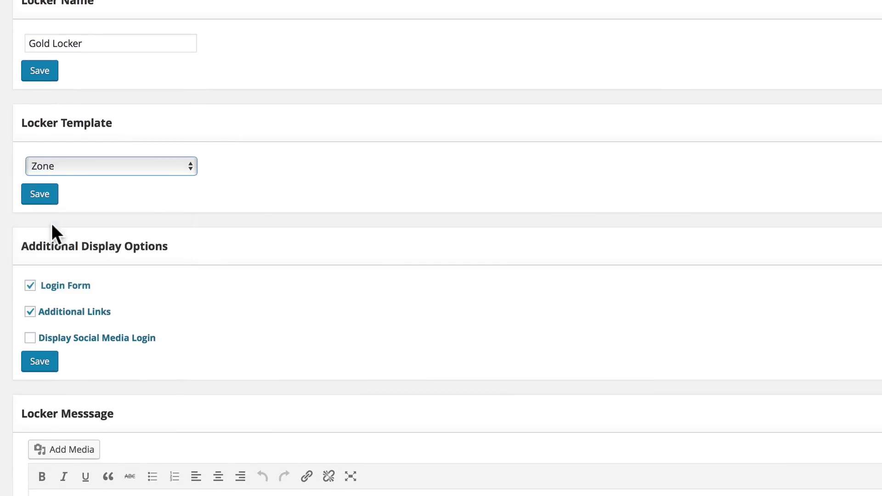
scroll(356, 202, down, 10)
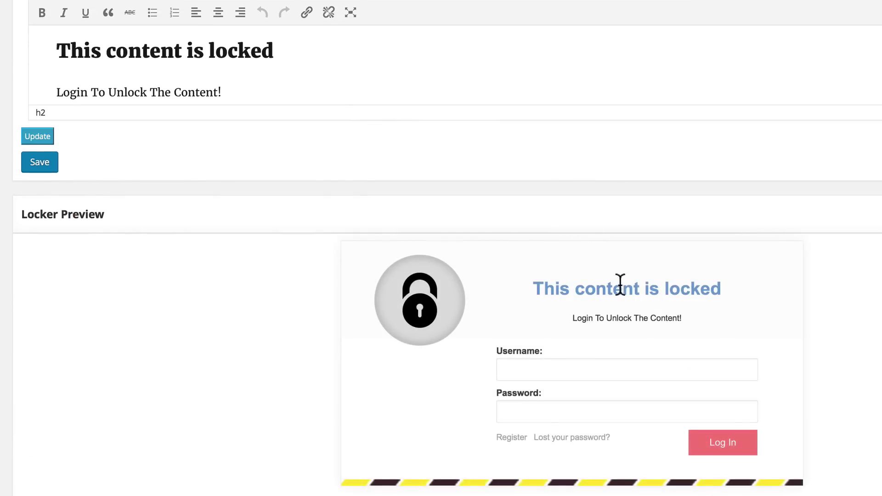
Set the locker template to Majic Transparent and review its preview, display options, message and custom CSS
scroll(469, 152, up, 8)
click(160, 71)
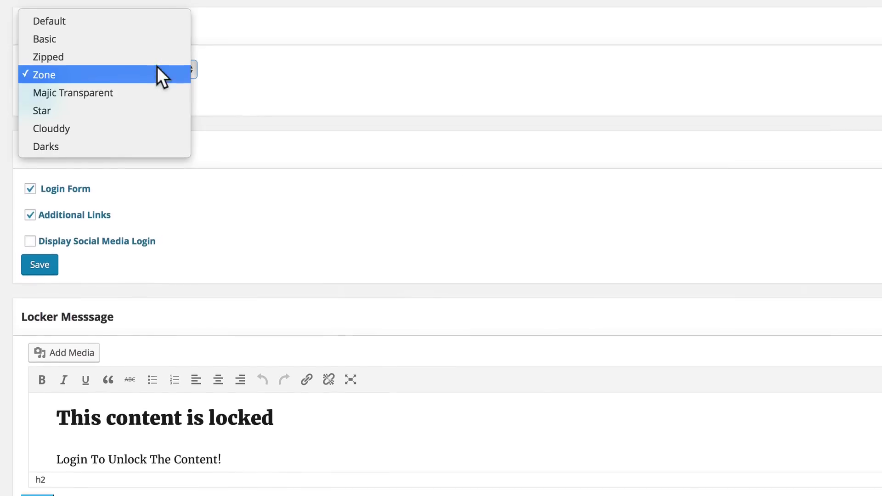
click(106, 91)
scroll(103, 91, down, 10)
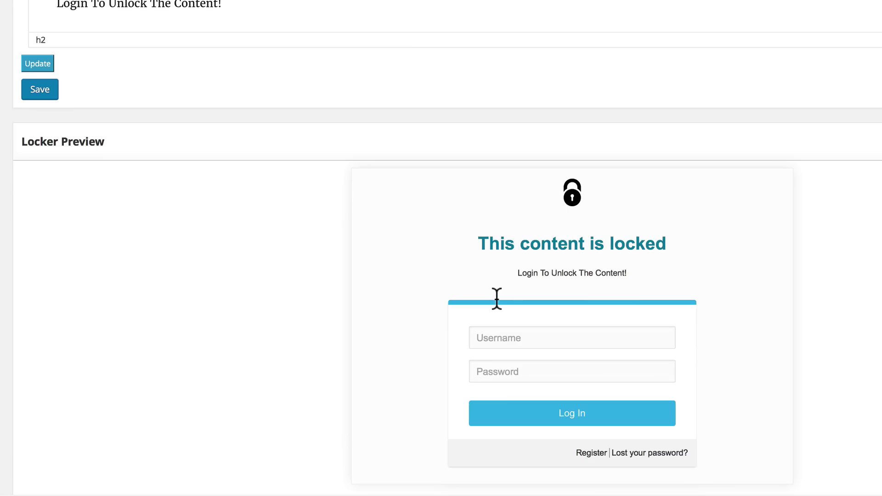
scroll(496, 299, up, 7)
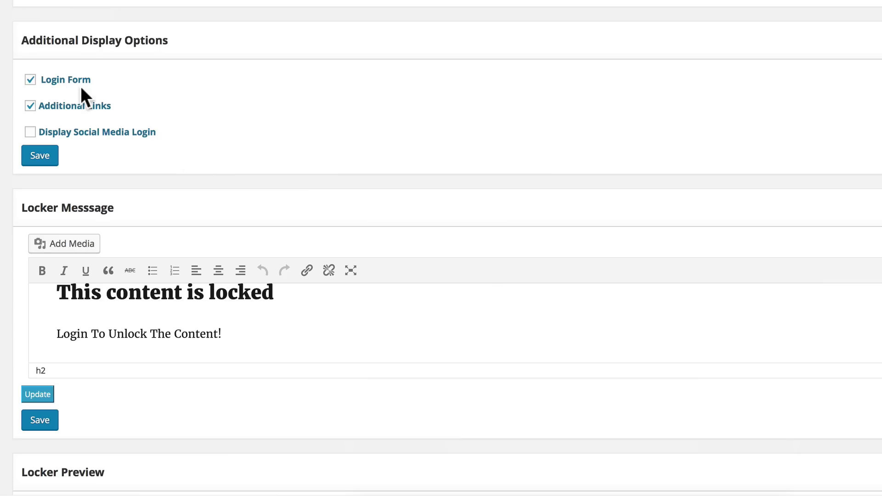
scroll(199, 179, down, 4)
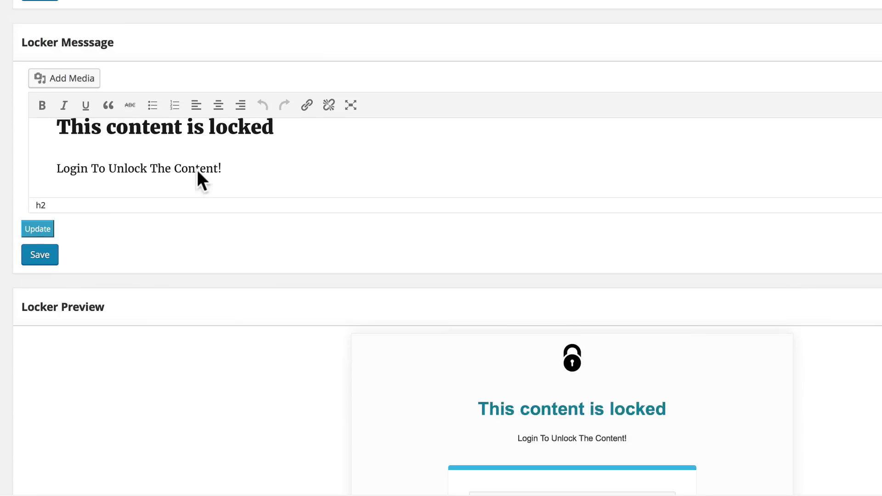
scroll(263, 128, down, 3)
scroll(263, 127, down, 5)
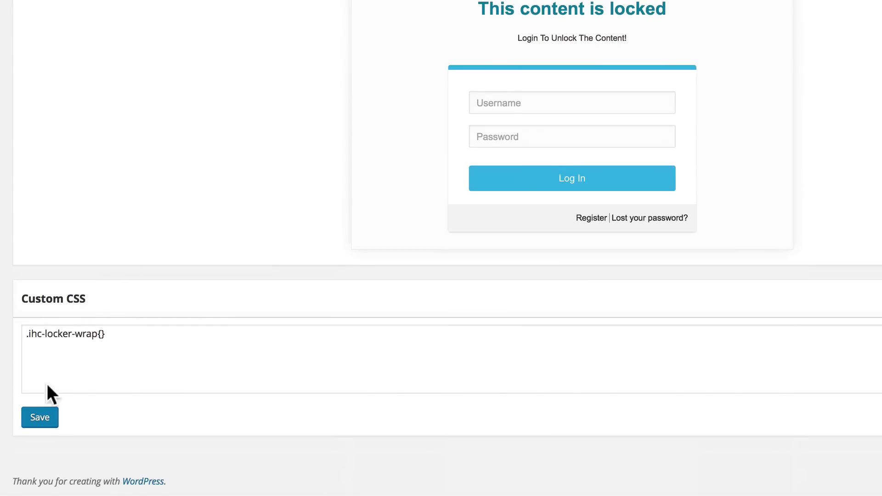
Save the Gold Locker with its current settings
click(41, 417)
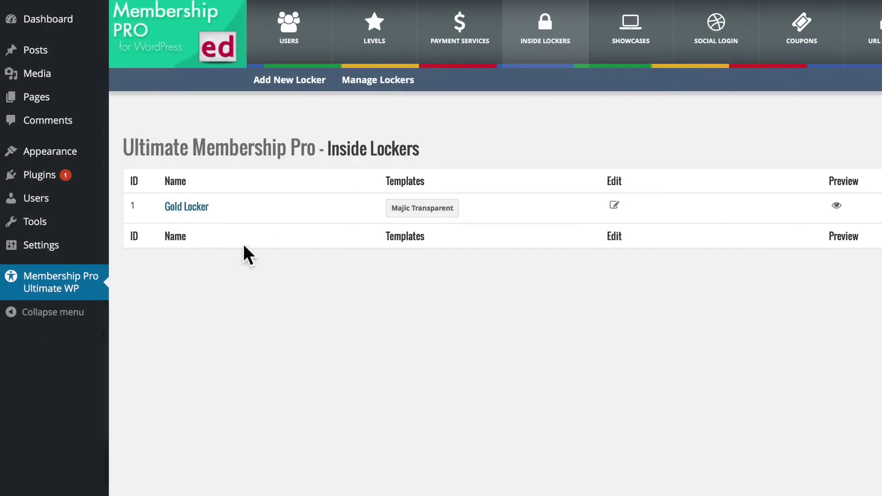
Add a new page titled "Gold Content" and fill its body with four paragraphs of lorem ipsum text
click(46, 98)
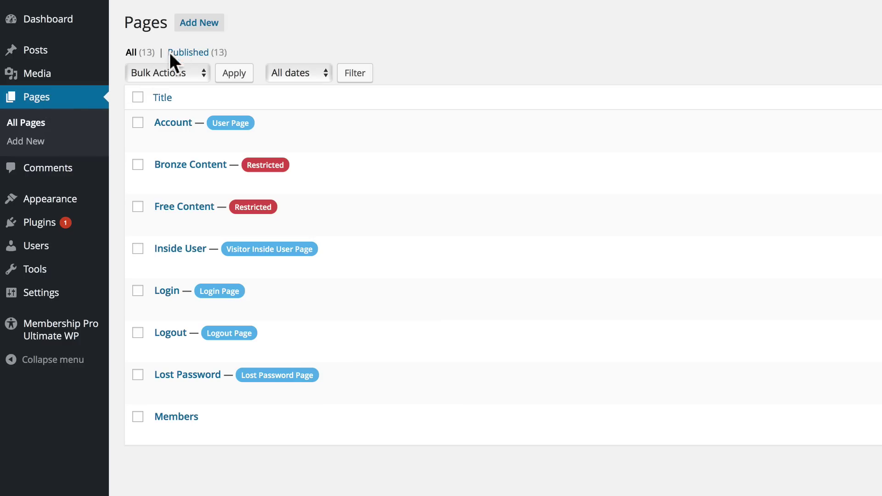
click(193, 23)
click(195, 52)
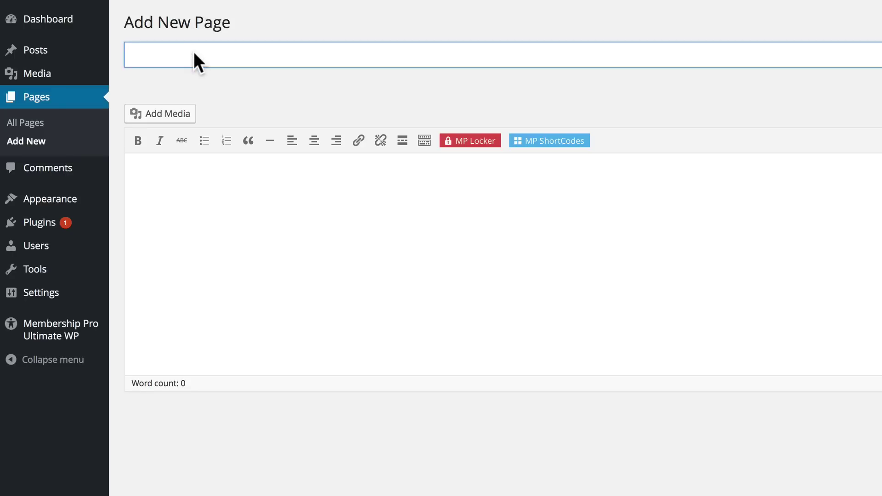
text(Gold Con)
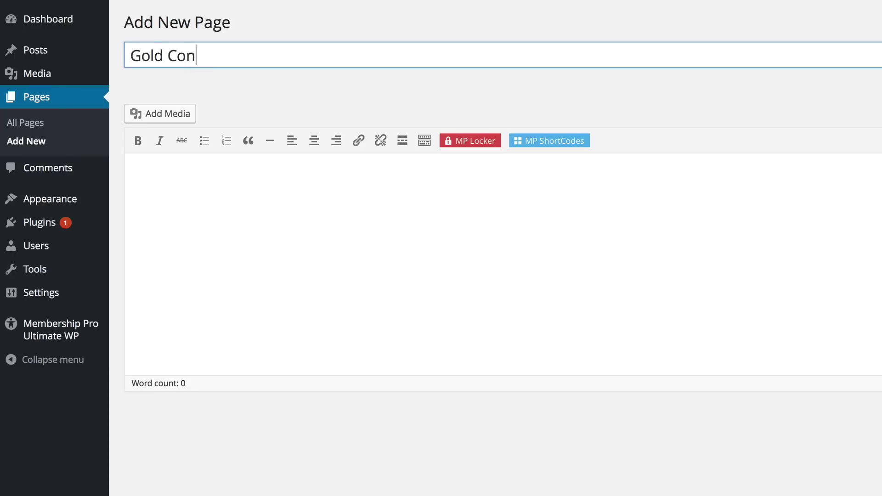
text(tent)
click(181, 166)
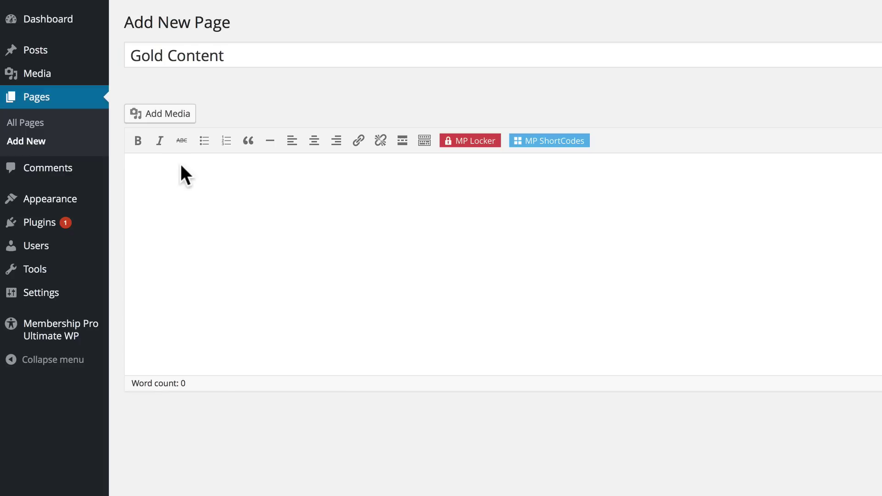
text(Lorem ipsum dolor sit amet, vel nec duis, in justo lectus, consequat vel urna. Officia quis, magna porta vitae. Leo egestas, purus turpis, et non. Duis tristique, praesent morbi. Etiam est ultrices. Optio at quis, commodo turpis orci, nullam pretium tristique.  Tellus arcu urna, litora blandit. Ornare erat libero, mattis leo, porta est nonummy. Ante vestibulum. Gravida convallis mattis, pede posuere purus, aenean aliquet. Integer nisl natoque. Posuere a, quisque per.  Libero congue. Donec malesuada nonummy. Egestas amet, porta est, nam quis. Mauris quam nonummy. Nec odio pellentesque, aptent elementum, posuere velit. Lorem potenti in, dolor wisi, hac elit.  Lacus lorem. Gravida a ullamcorper. Pretium eget aliquam. Semper sit, nunc at, dapibus eu facilisis. Adipiscing tortor quis, arcu convallis et, lacus ut amet. Sed egestas, platea platea, dictum hac augue.)
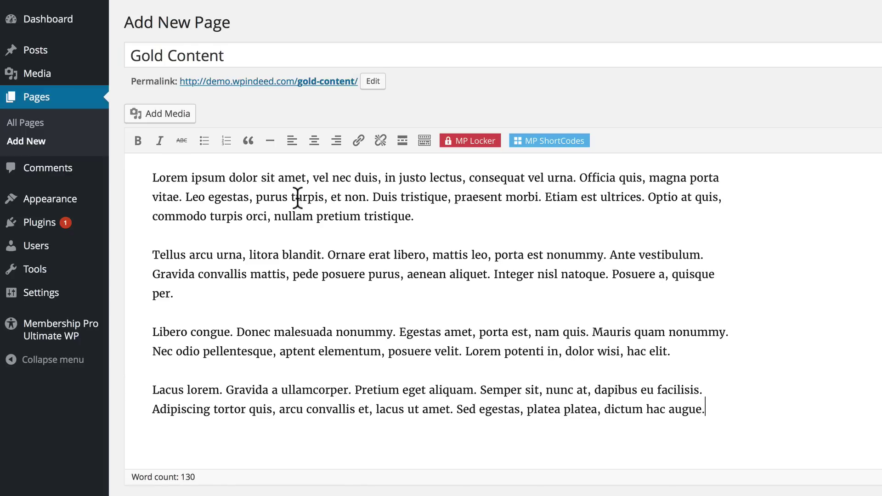
Lock the last two paragraphs with the Gold Locker, showing that content only for gold users, and publish the page
drag(707, 409, 148, 328)
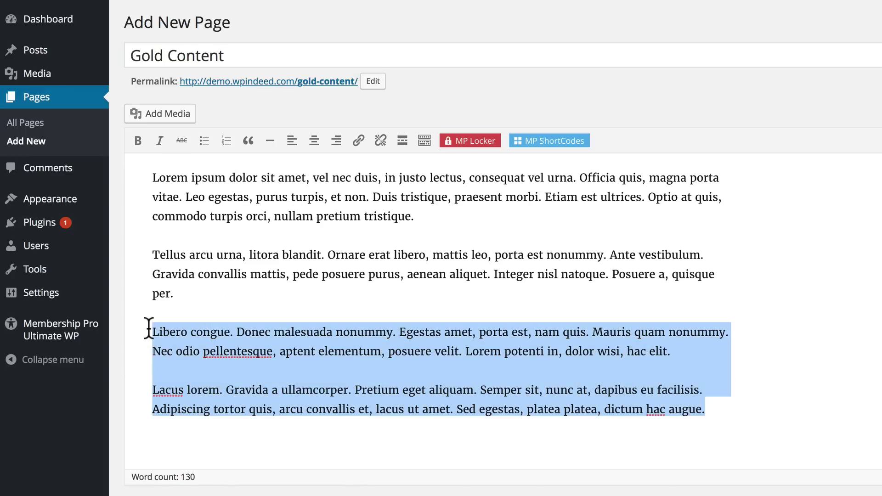
click(476, 140)
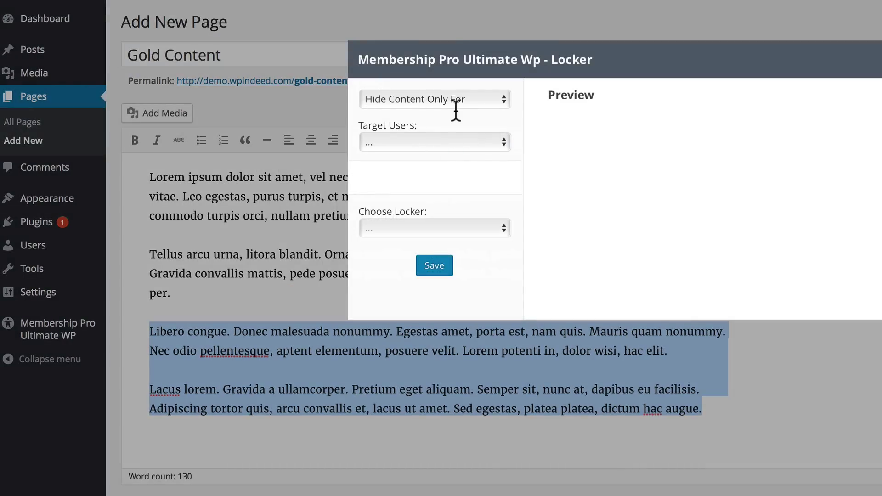
click(447, 98)
click(421, 87)
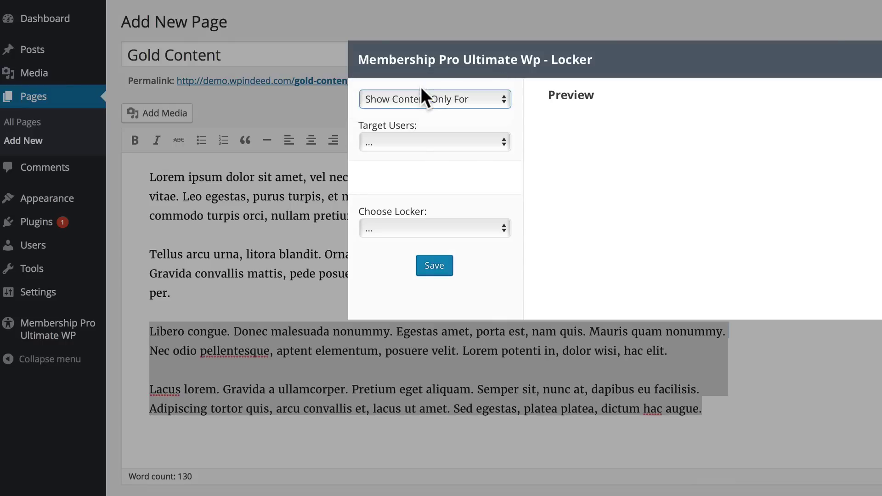
click(400, 140)
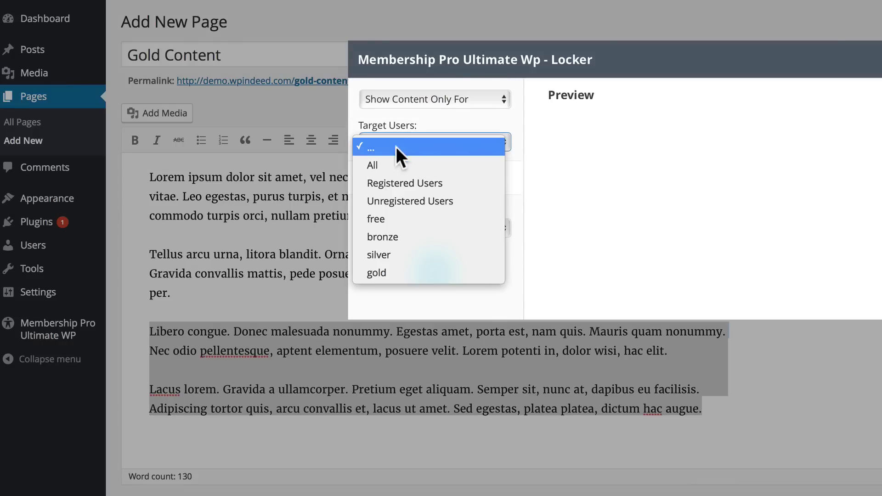
click(391, 272)
click(397, 226)
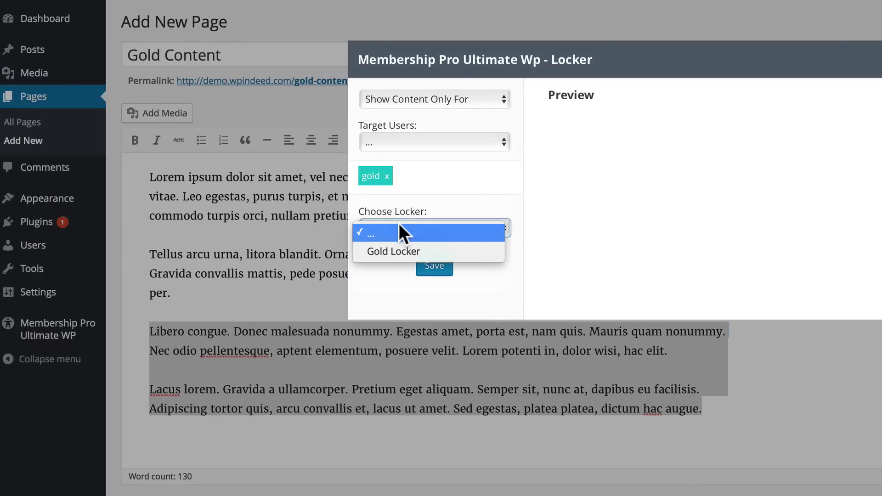
click(389, 251)
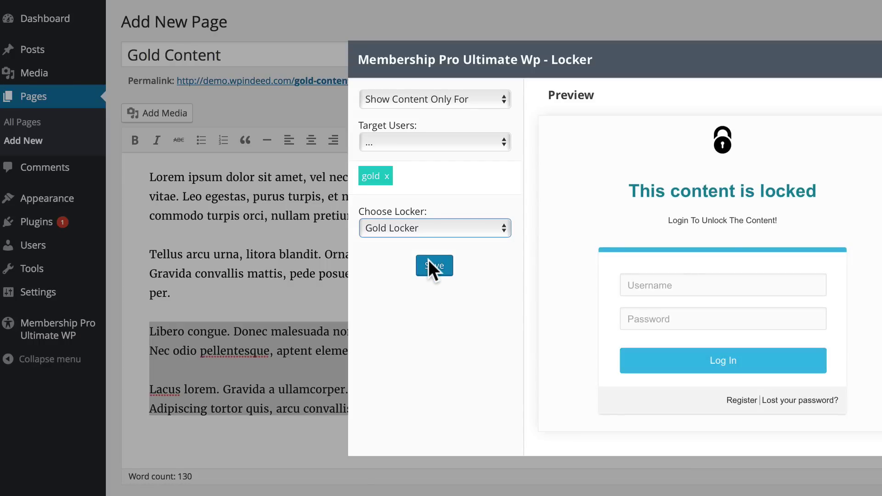
click(432, 266)
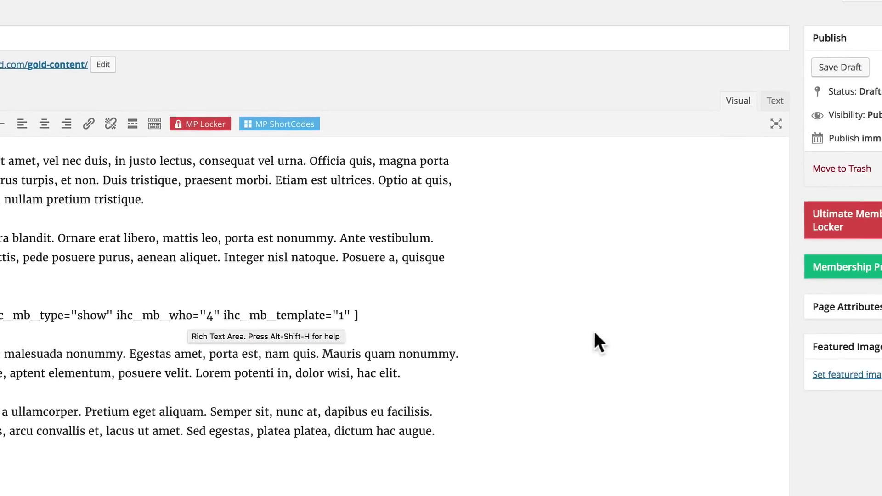
click(836, 164)
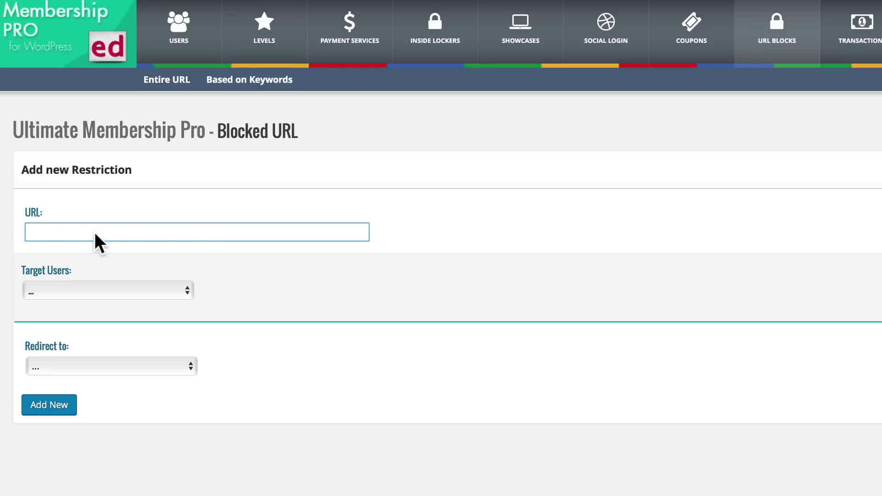
text(http://demo.wpindeed.com/bronze-content/)
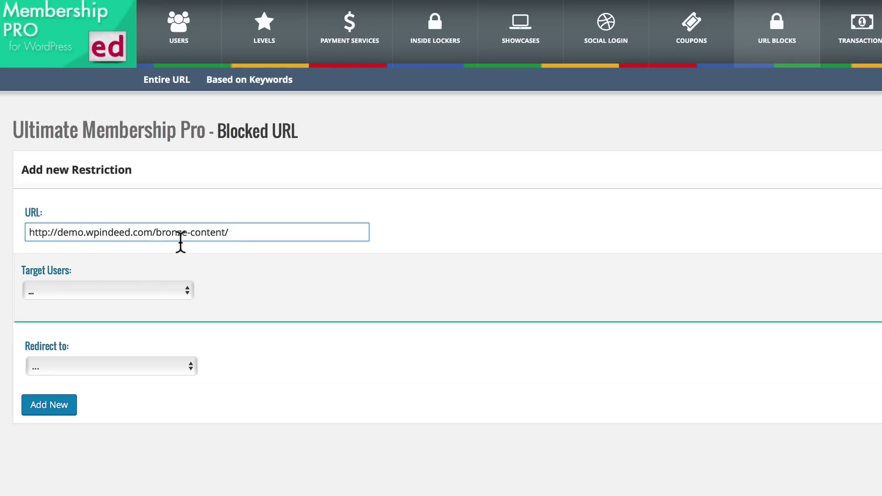
click(153, 291)
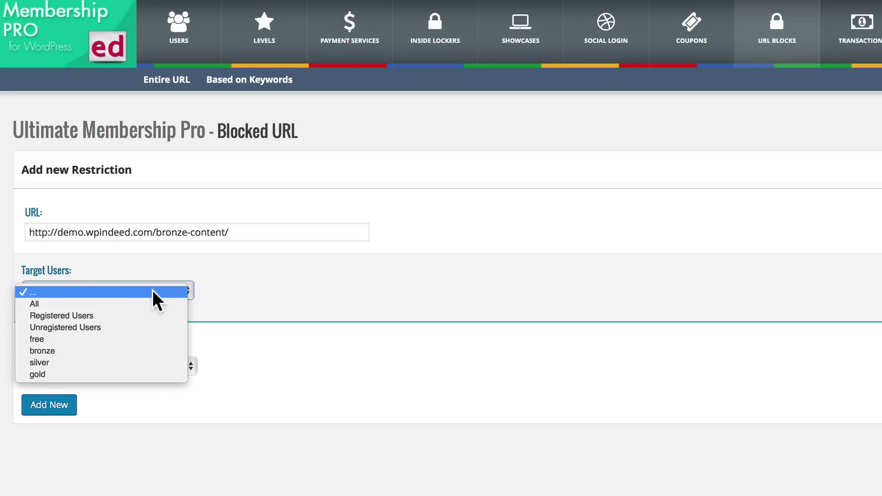
click(90, 324)
click(106, 298)
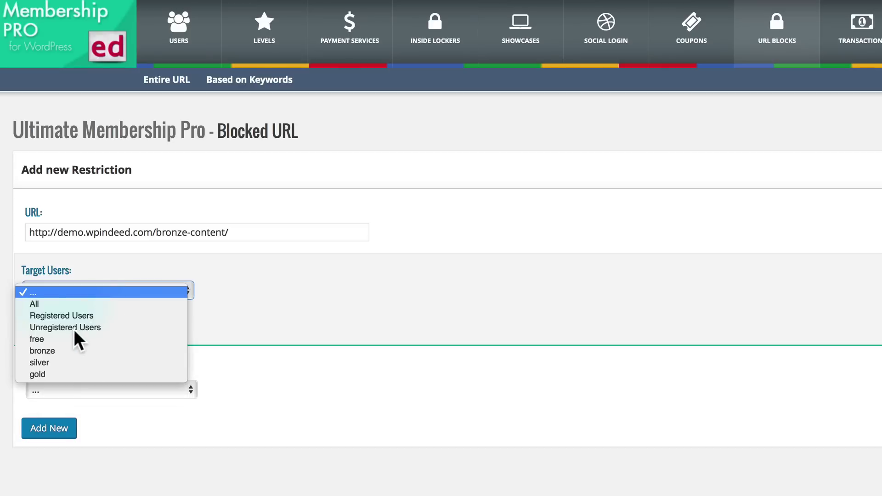
click(67, 336)
click(115, 291)
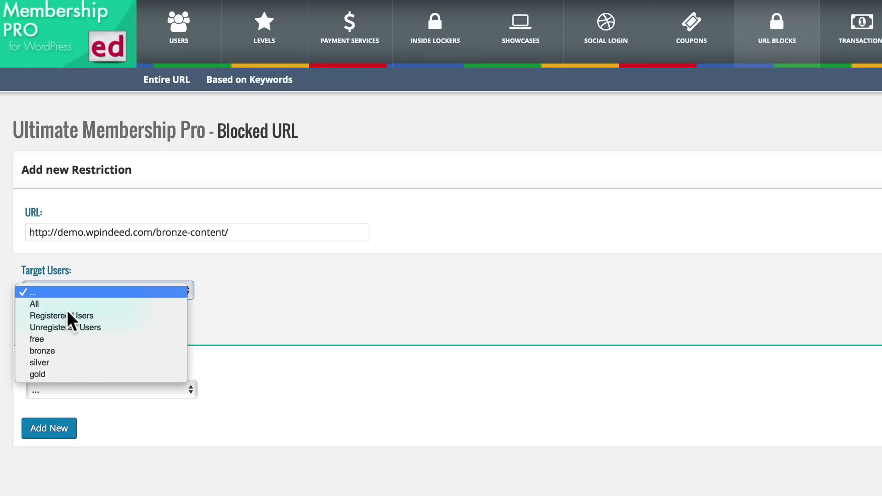
click(234, 335)
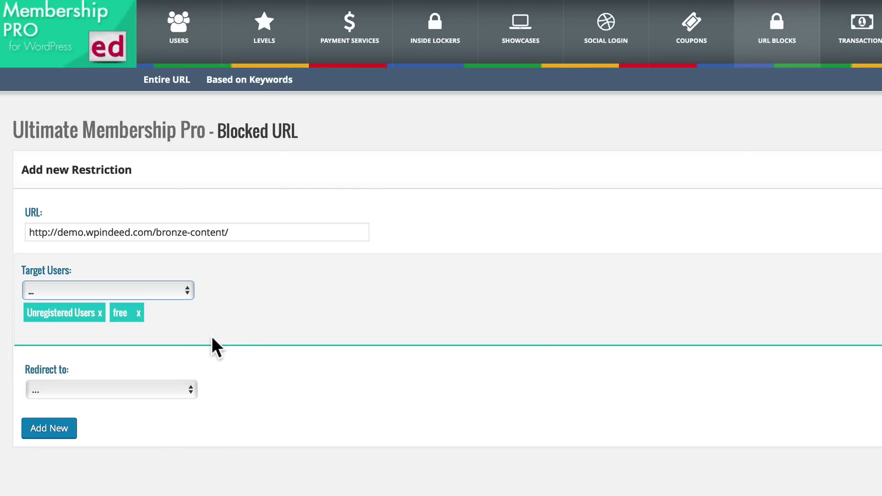
Redirect the blocked URL's visitors to the Register page and add the restriction
click(101, 389)
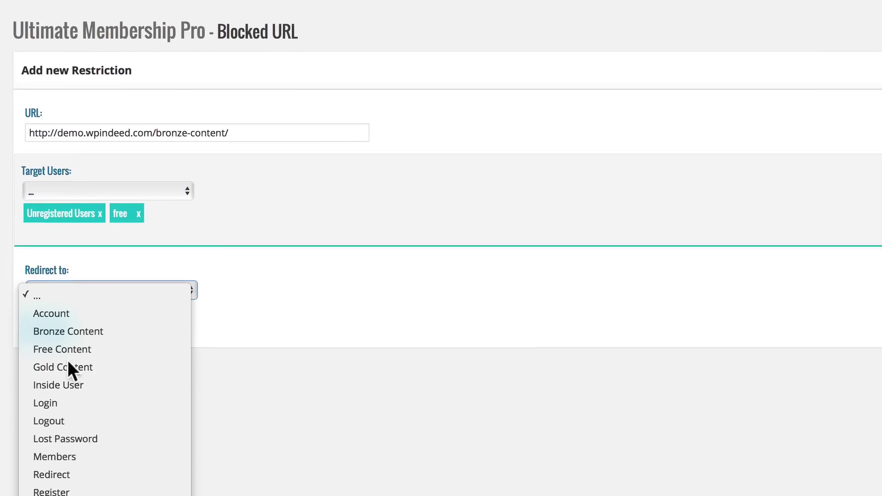
click(54, 454)
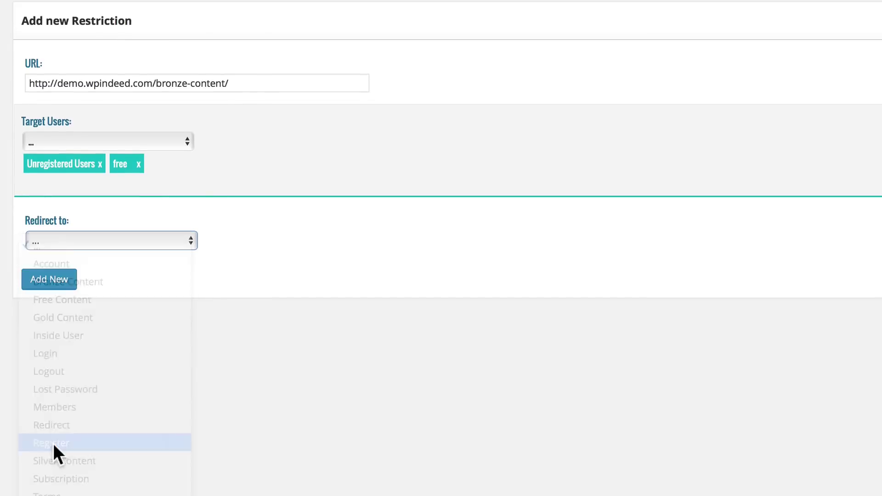
click(58, 282)
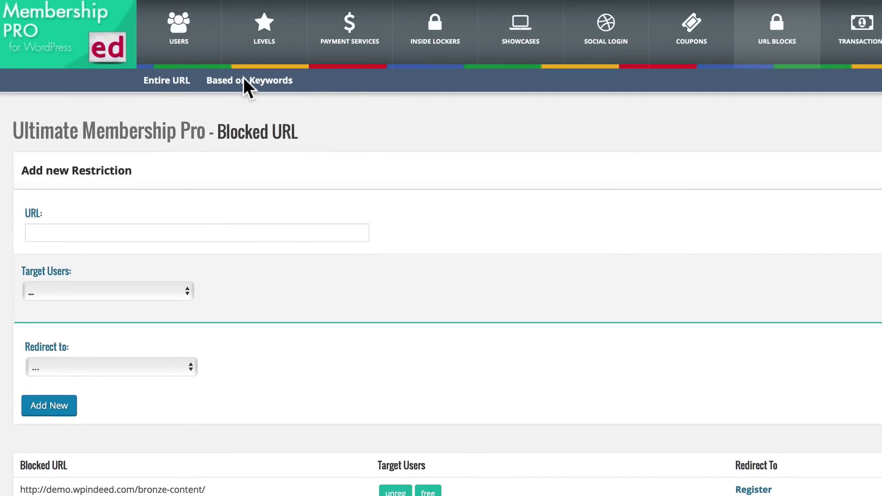
Set up a keyword-based URL restriction for "bronze" that targets Unregistered Users and the free level
click(243, 72)
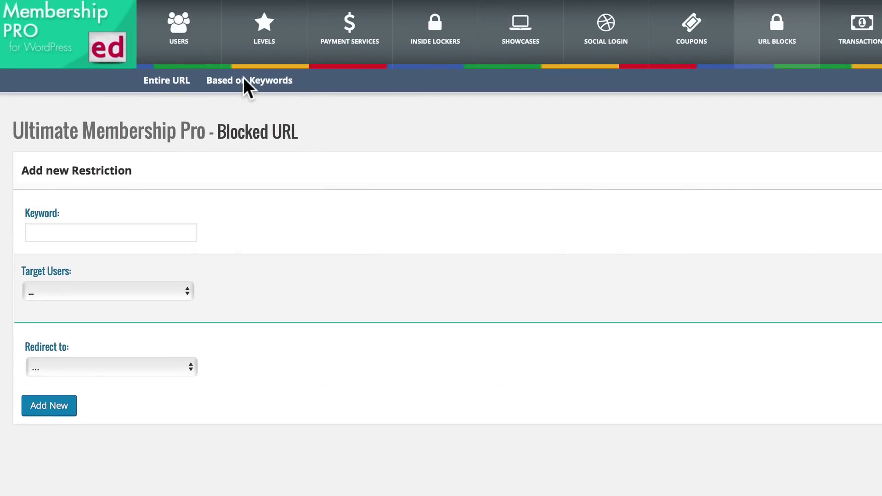
click(47, 230)
text(bronze)
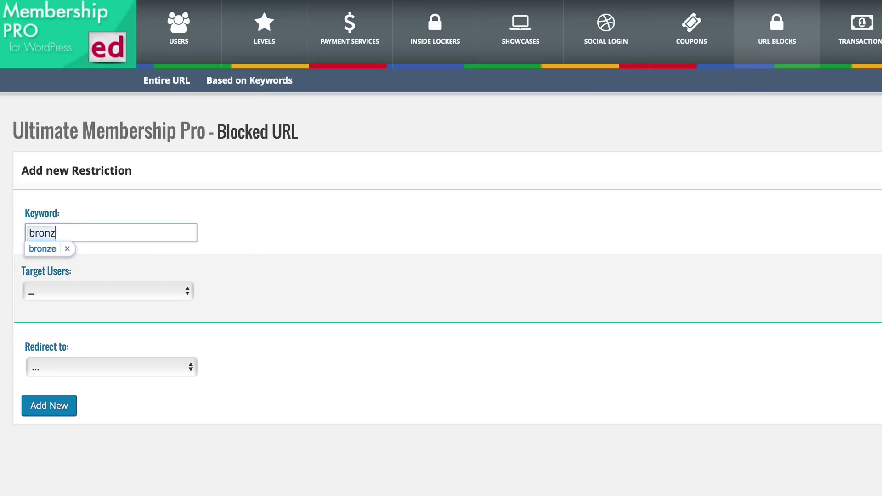
click(155, 272)
click(157, 292)
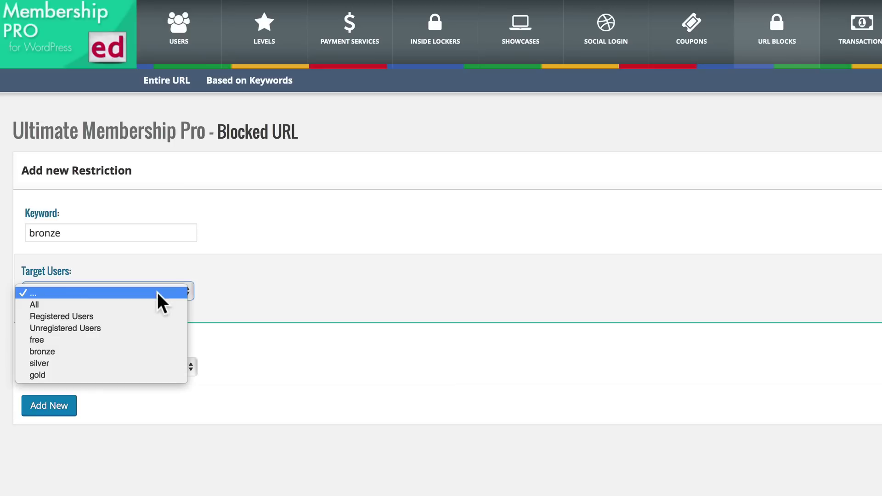
click(55, 327)
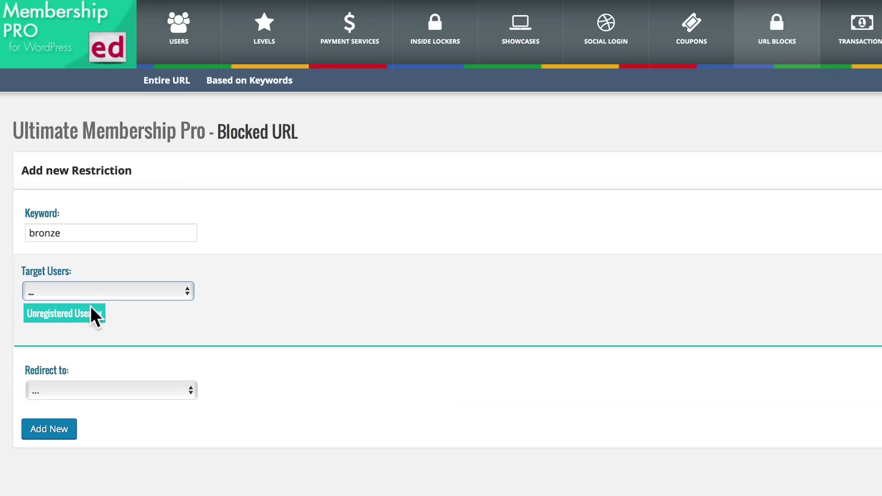
click(96, 291)
click(42, 340)
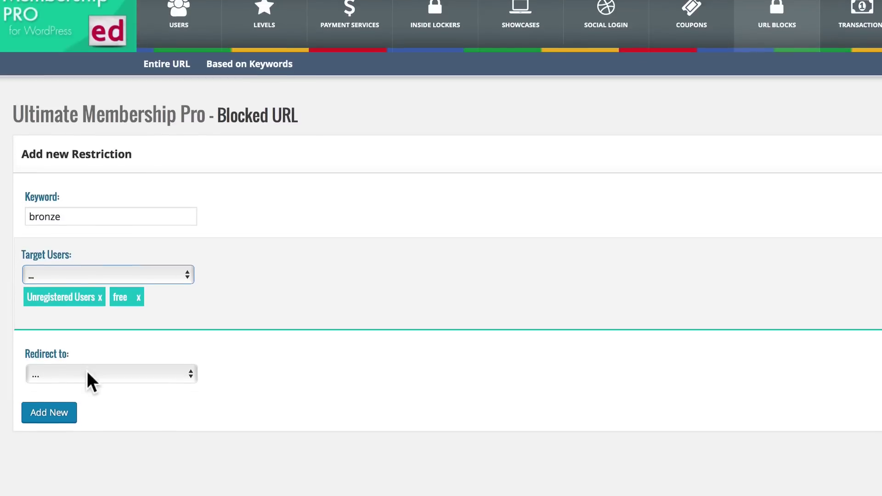
Set the keyword restriction's redirect page to Subscription and add the restriction
click(87, 391)
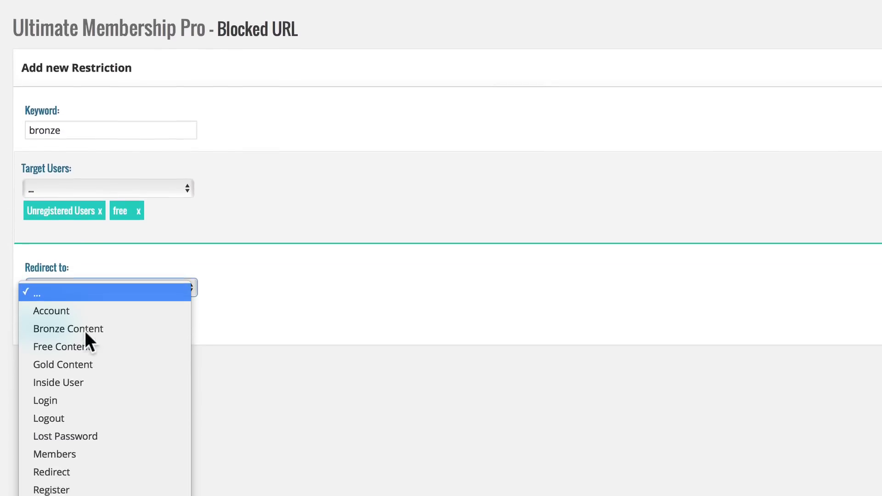
click(59, 489)
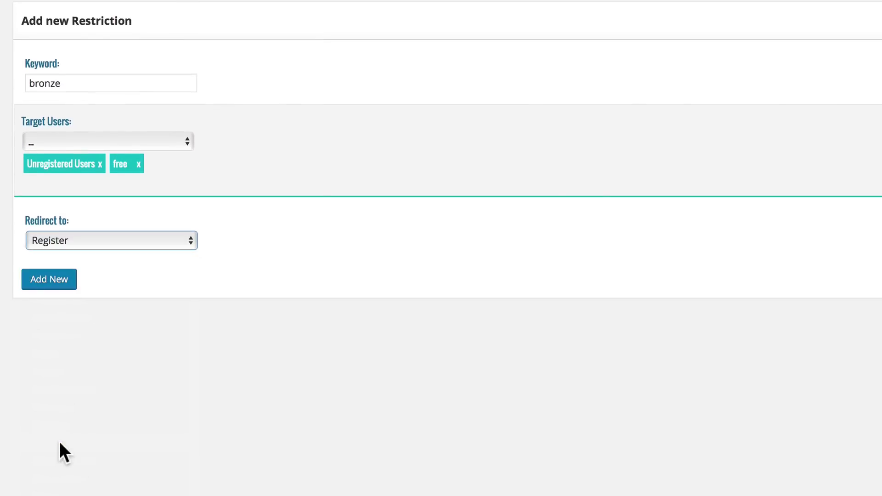
click(73, 246)
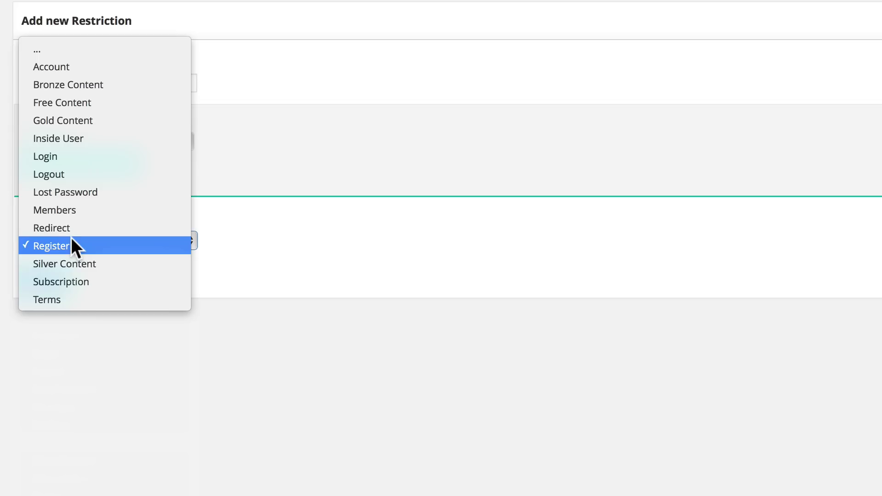
click(71, 282)
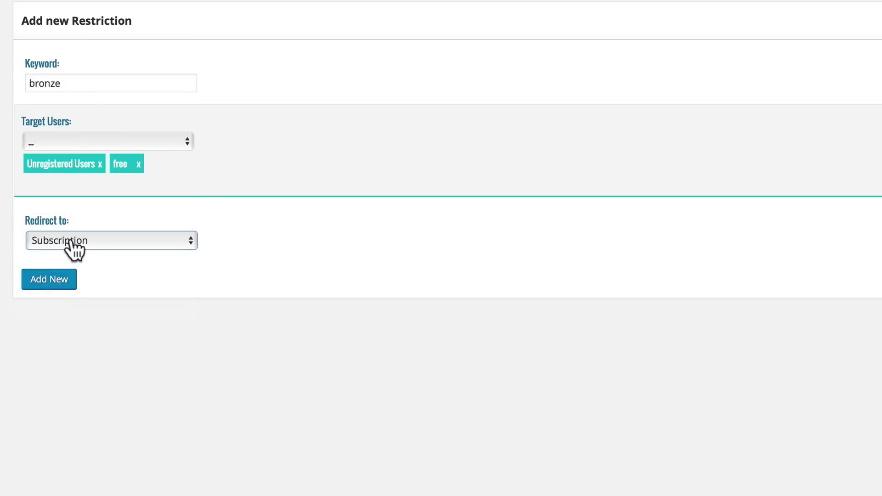
click(52, 282)
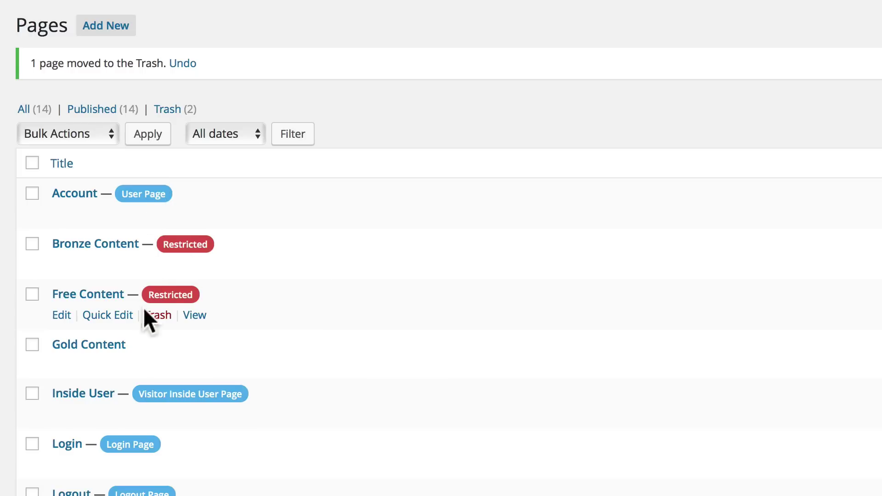
scroll(167, 364, down, 3)
scroll(167, 366, down, 10)
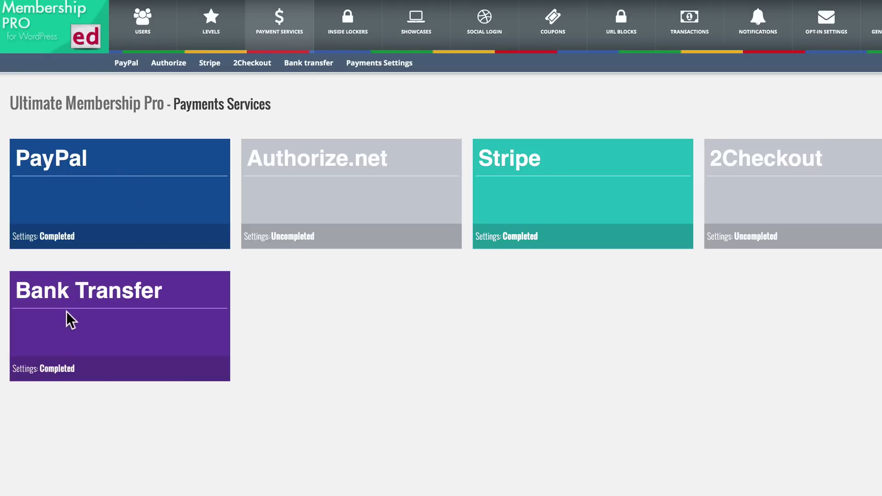
Open the PayPal payment settings and check which pages are offered for redirecting after payment
click(52, 167)
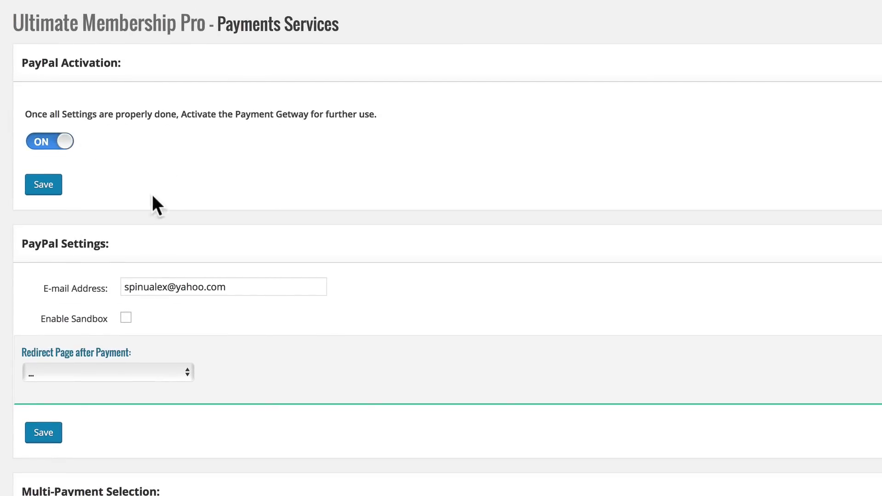
click(116, 370)
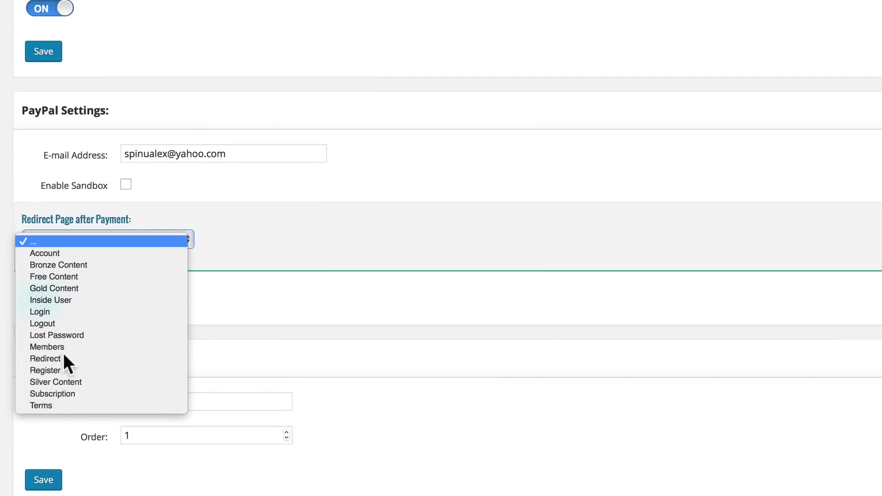
click(212, 267)
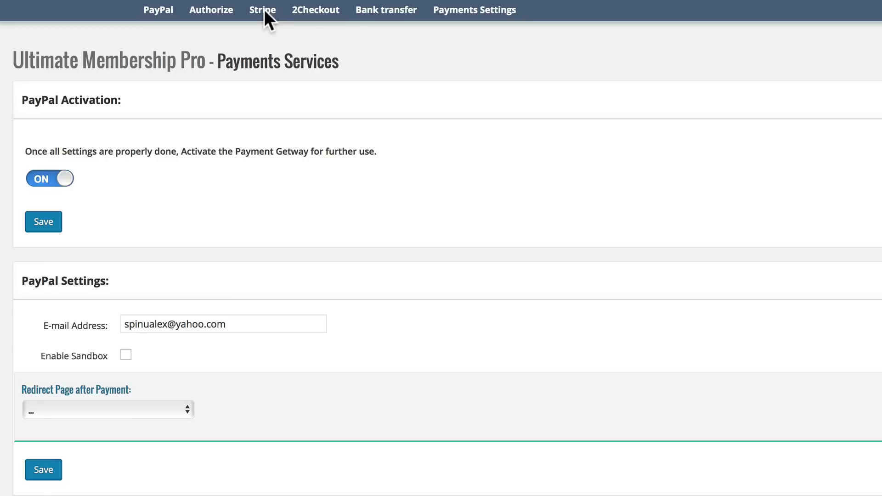
Look through the Stripe settings and the Bank Transfer activation, message and multi-payment selection settings
click(263, 10)
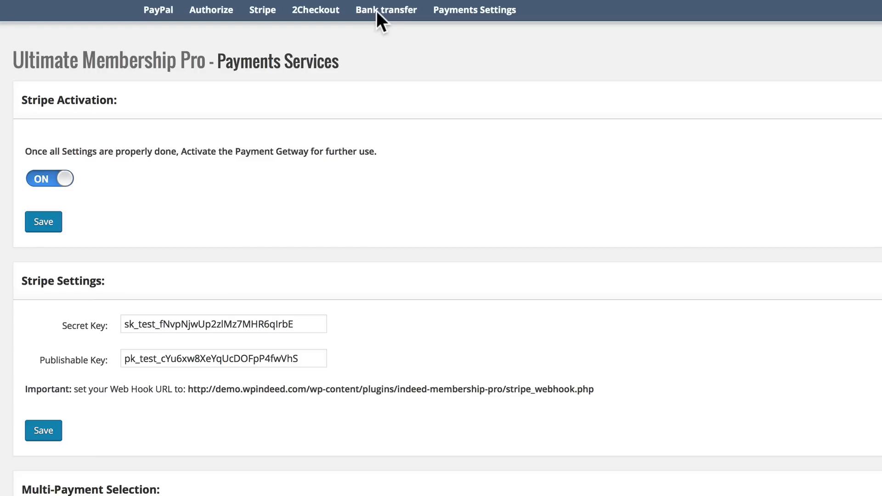
click(370, 13)
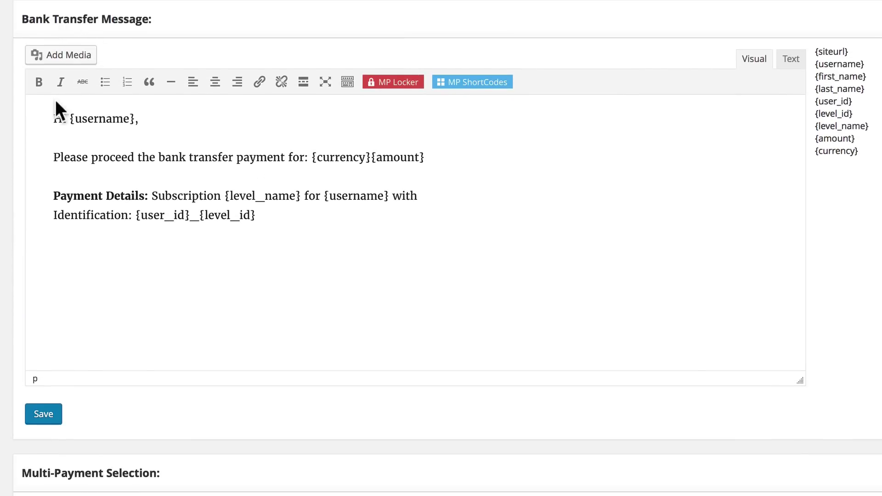
scroll(71, 205, down, 4)
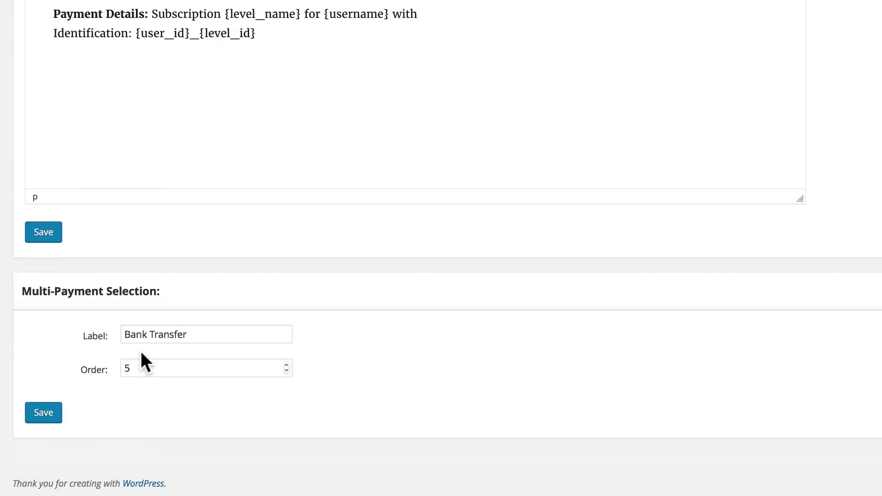
scroll(160, 188, up, 10)
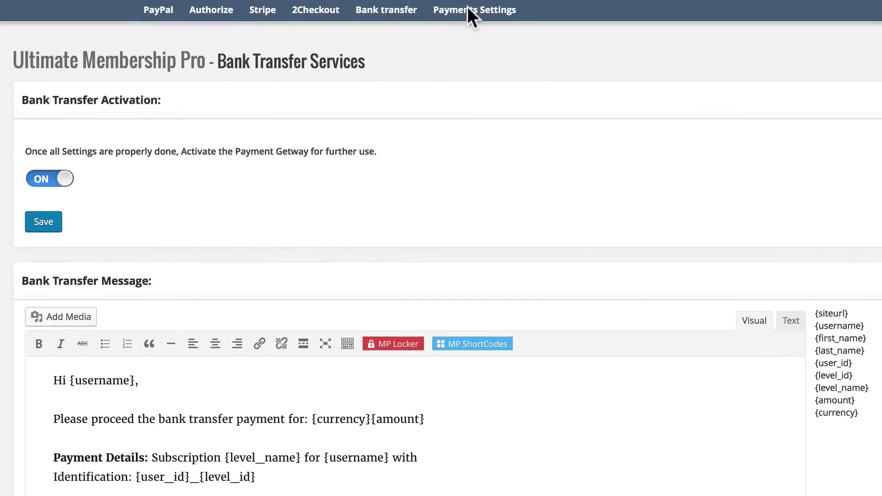
Open the general payments settings and review the available currencies and default payment gateways, keeping U.S. Dollar ($) and PayPal
click(468, 6)
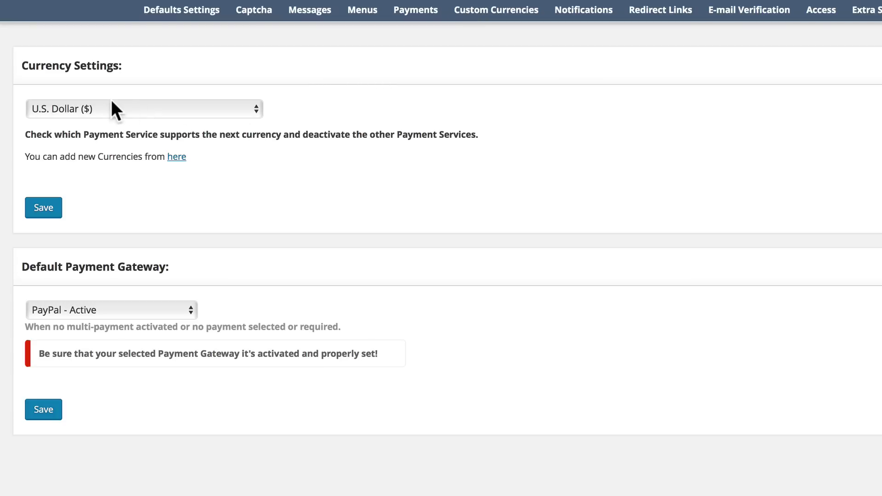
click(119, 109)
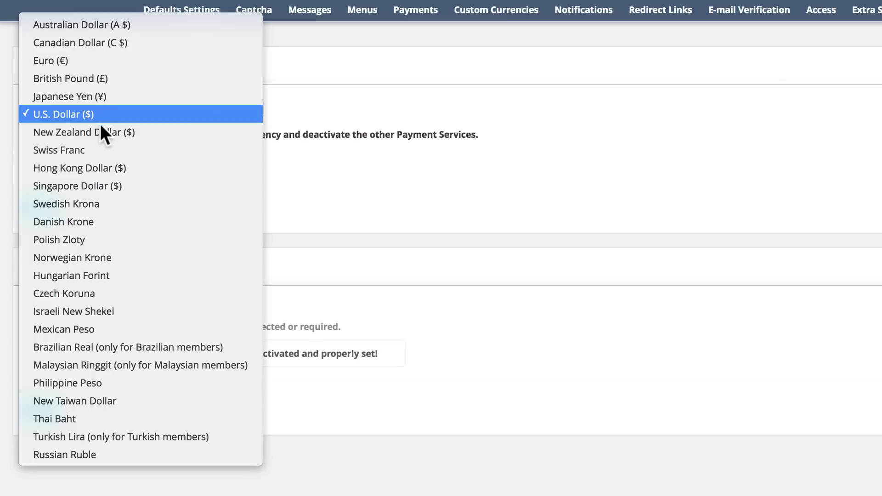
click(97, 117)
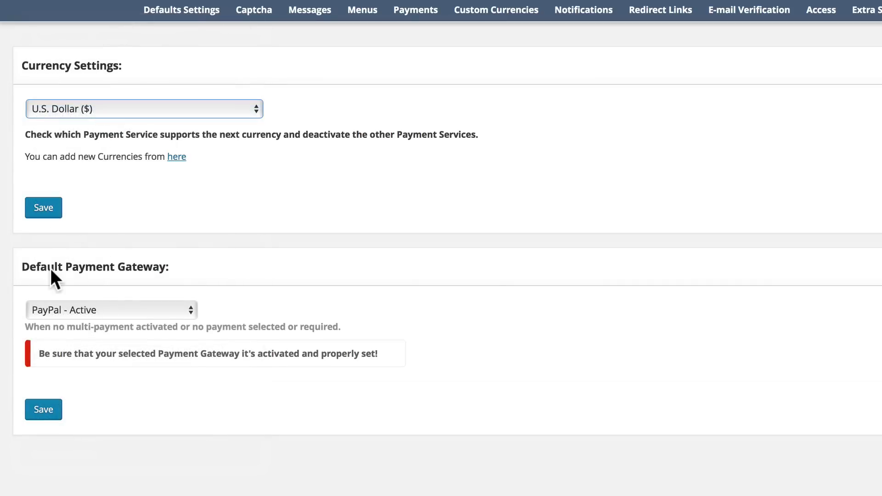
click(142, 313)
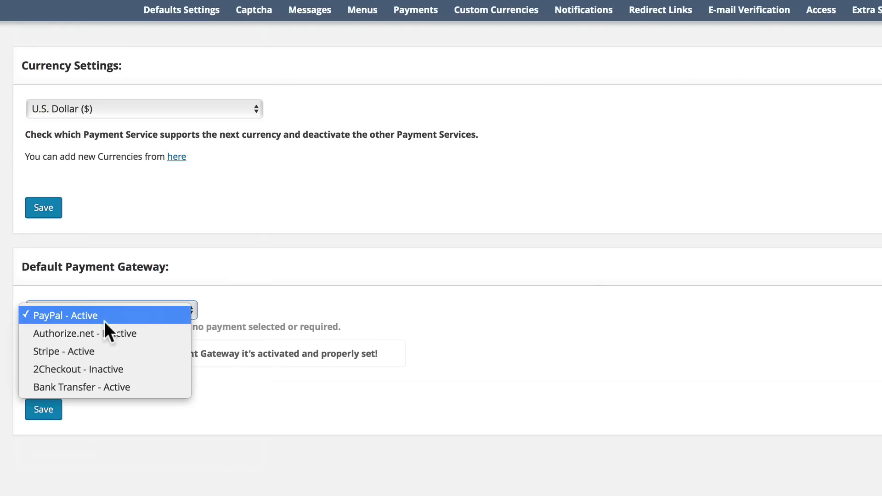
click(225, 290)
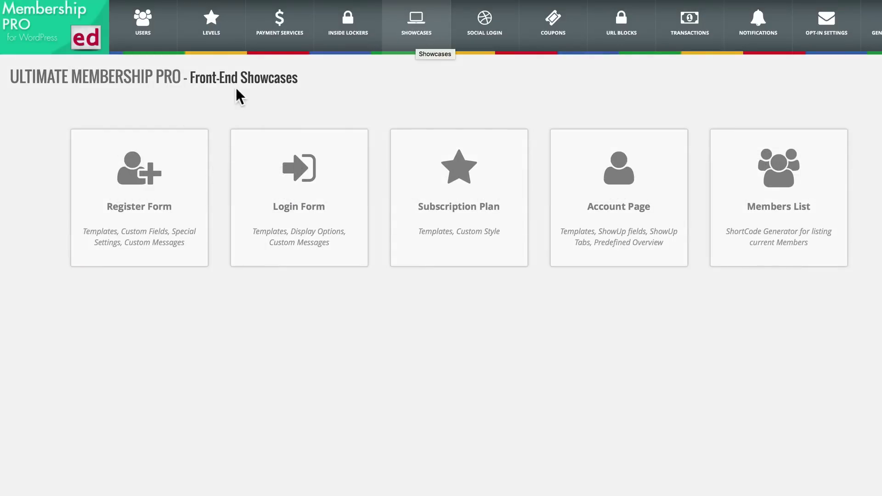
Open the Register Form showcase, try Template 6, and set the register template to Template 7
click(158, 188)
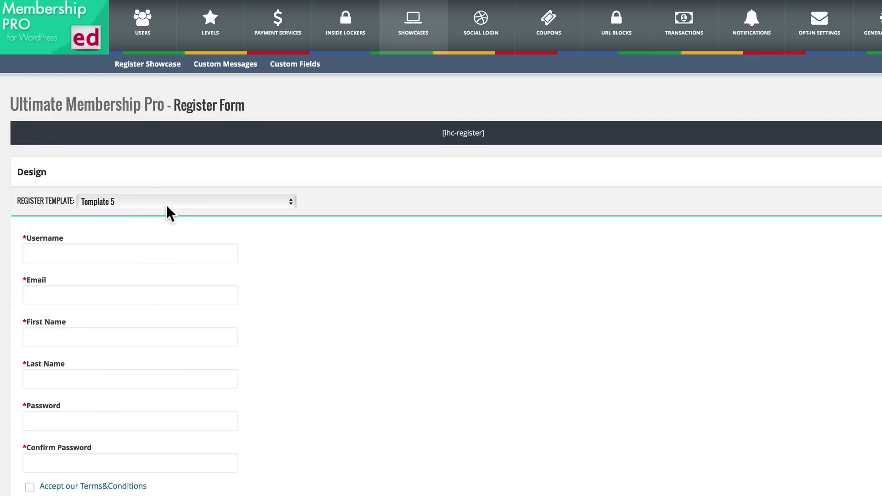
click(166, 203)
click(150, 213)
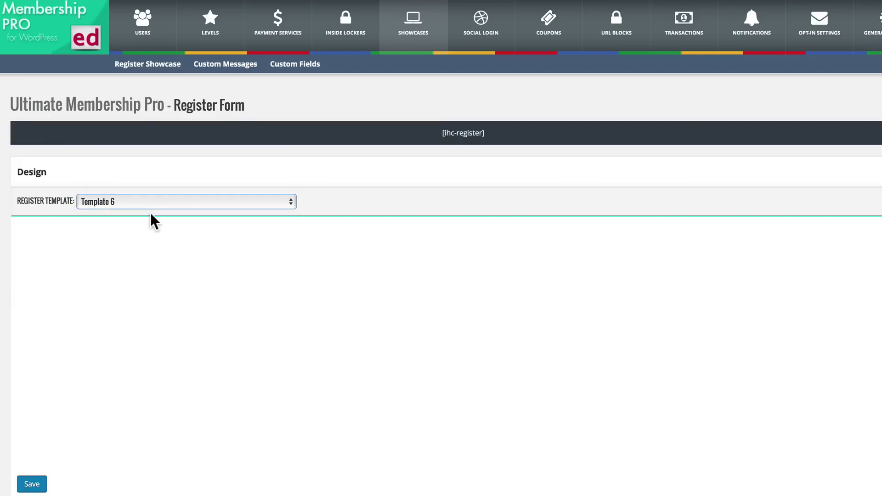
click(125, 202)
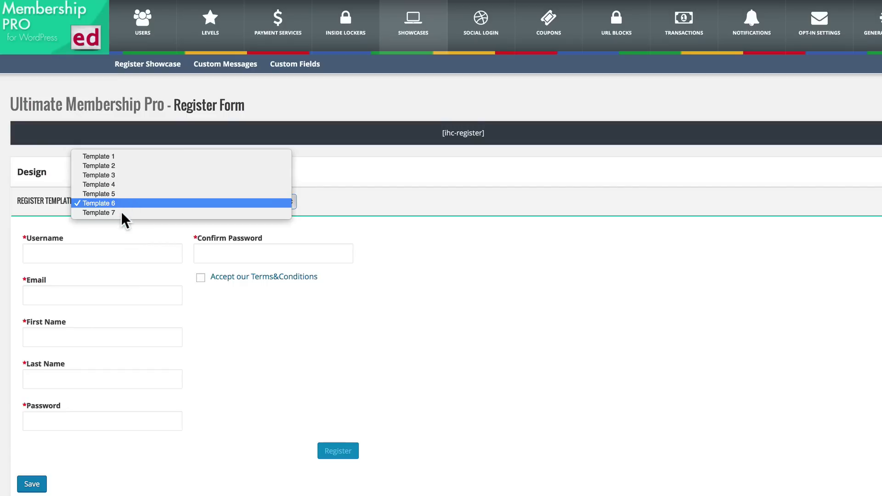
click(120, 211)
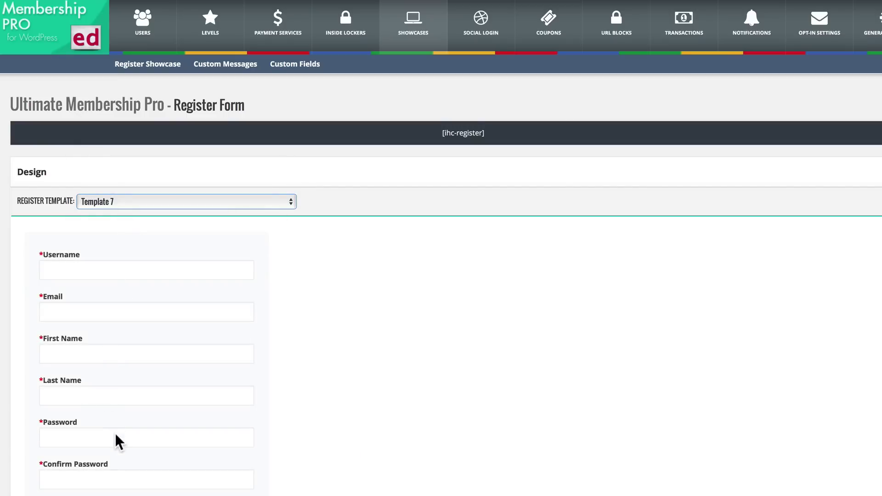
Check the register form's subscription type options and the levels that can be assigned to new users
scroll(115, 433, down, 8)
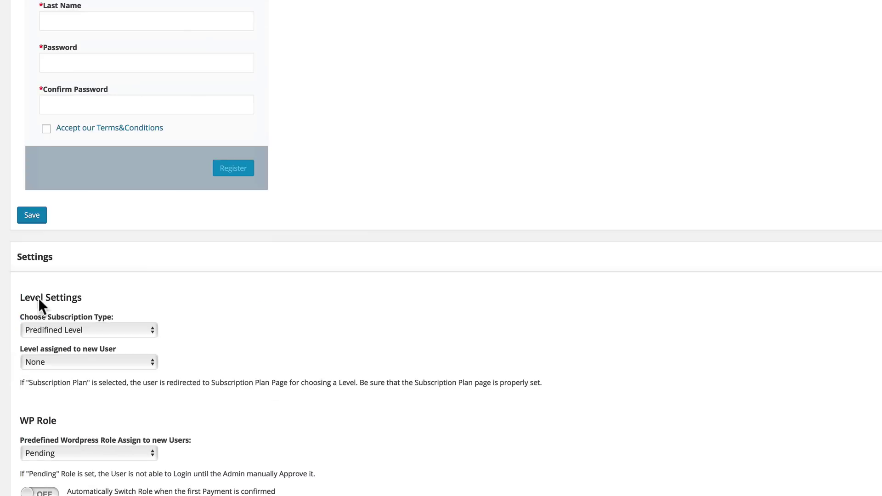
click(76, 335)
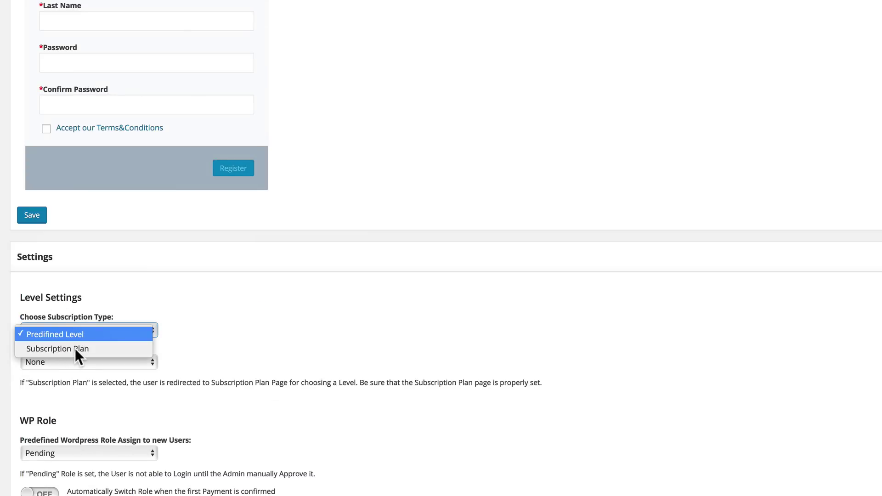
scroll(88, 335, down, 3)
click(93, 323)
click(90, 217)
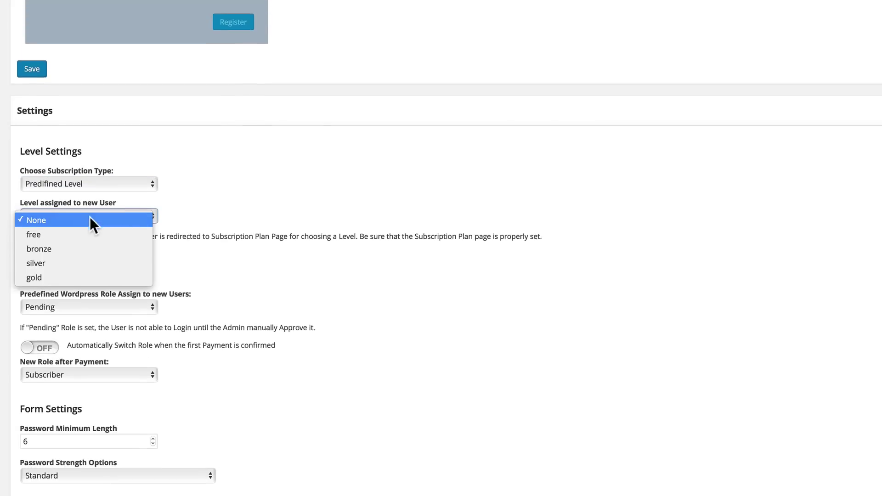
scroll(37, 216, down, 1)
click(185, 171)
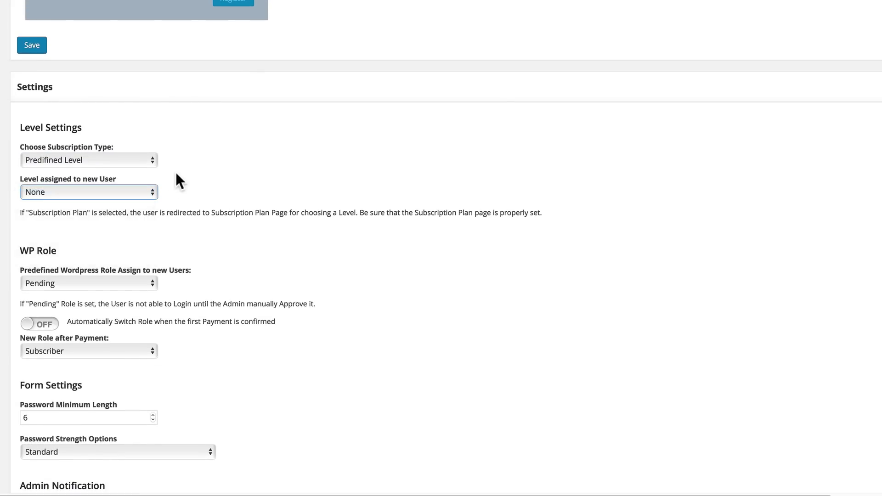
Keep Pending as the new users' WordPress role and enable the automatic switch to Subscriber when the first payment is confirmed
click(105, 281)
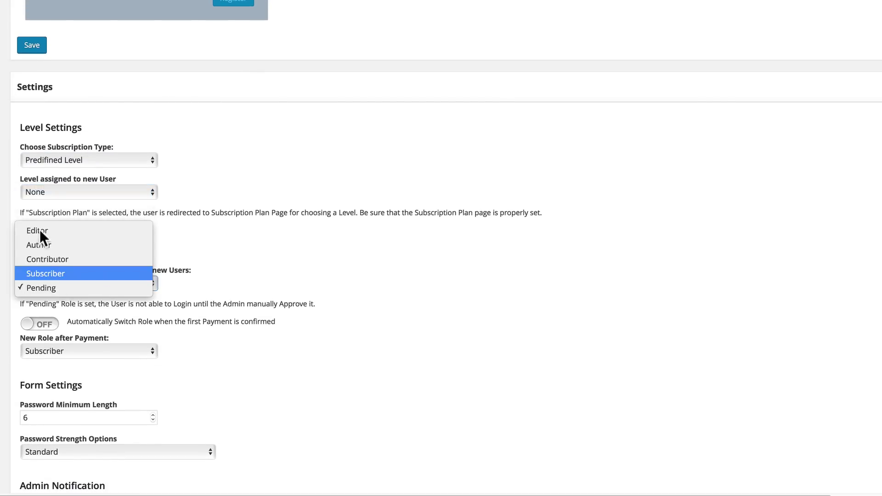
click(48, 291)
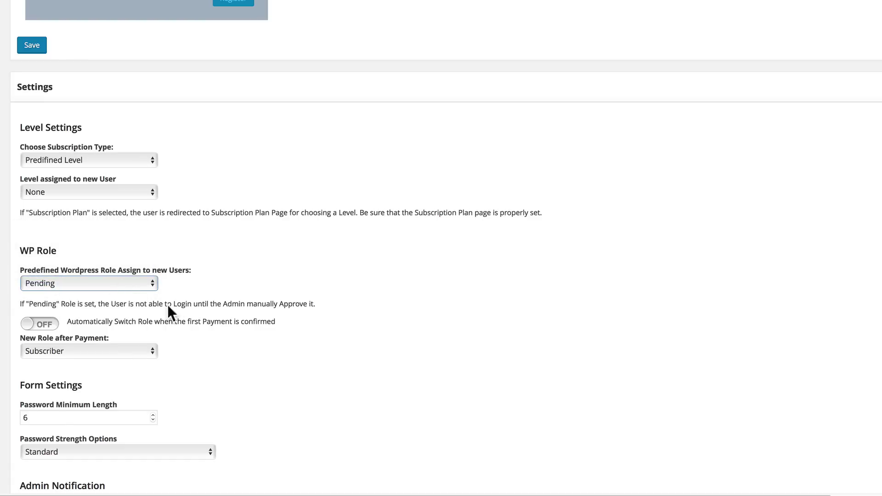
scroll(233, 352, down, 5)
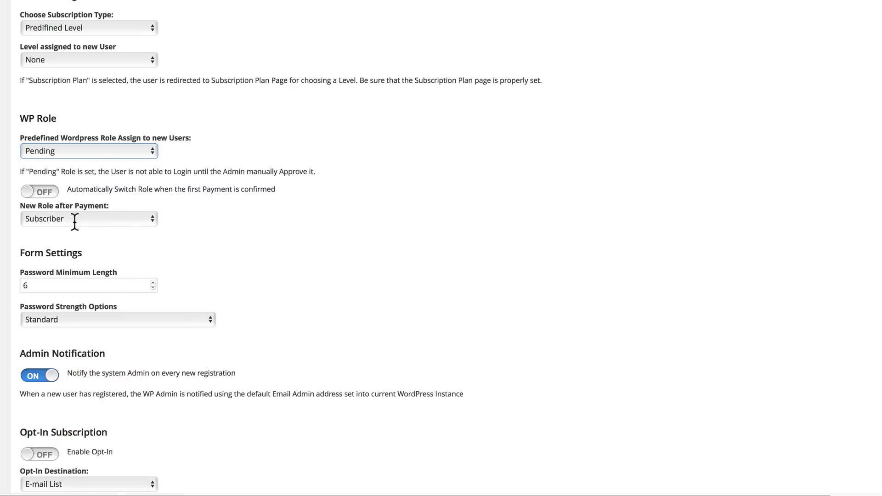
click(38, 192)
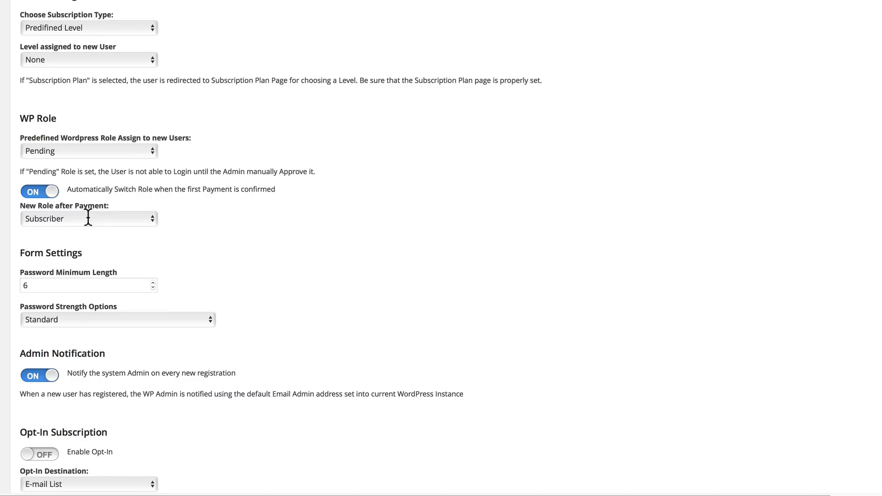
click(87, 219)
click(106, 227)
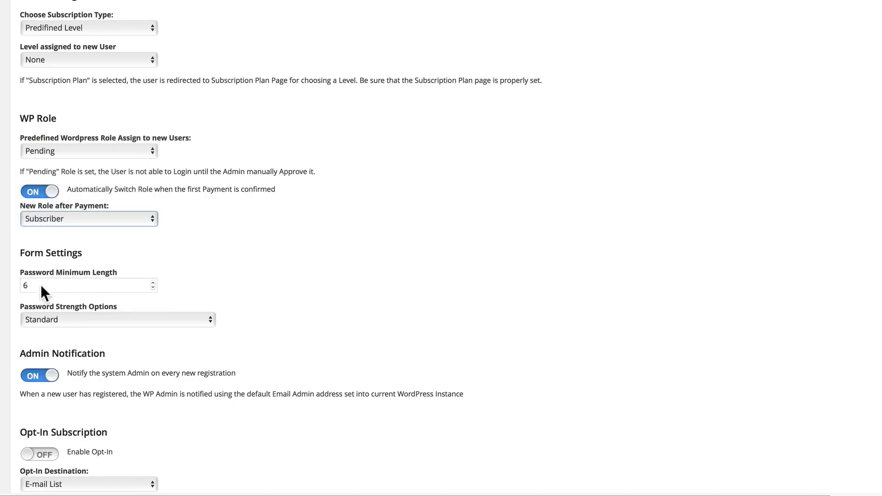
Check the password strength options and the remaining notification and registration settings of the register form
click(67, 321)
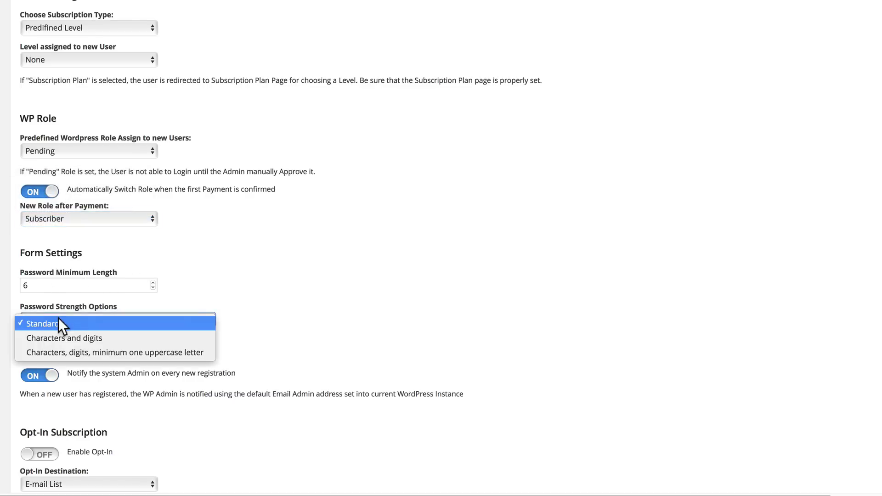
click(131, 318)
scroll(143, 306, down, 10)
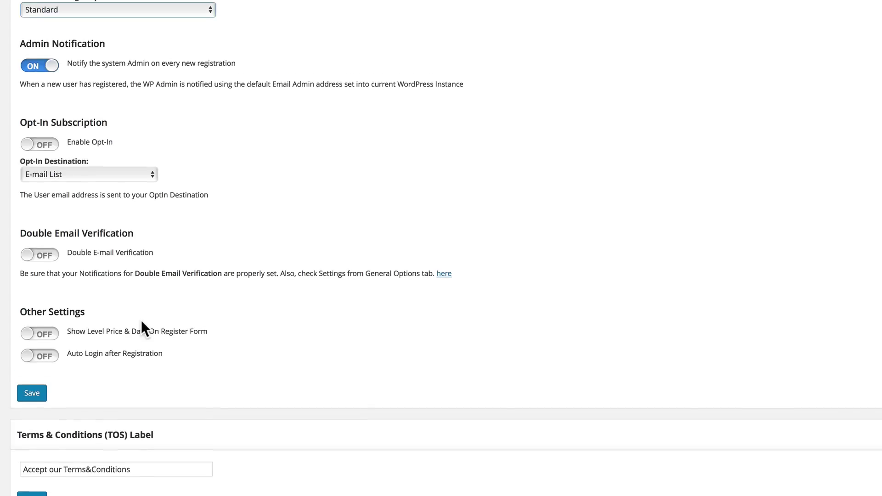
scroll(40, 232, up, 5)
Enable Opt-In with E-mail List as the destination and turn on Double E-mail Verification
click(49, 294)
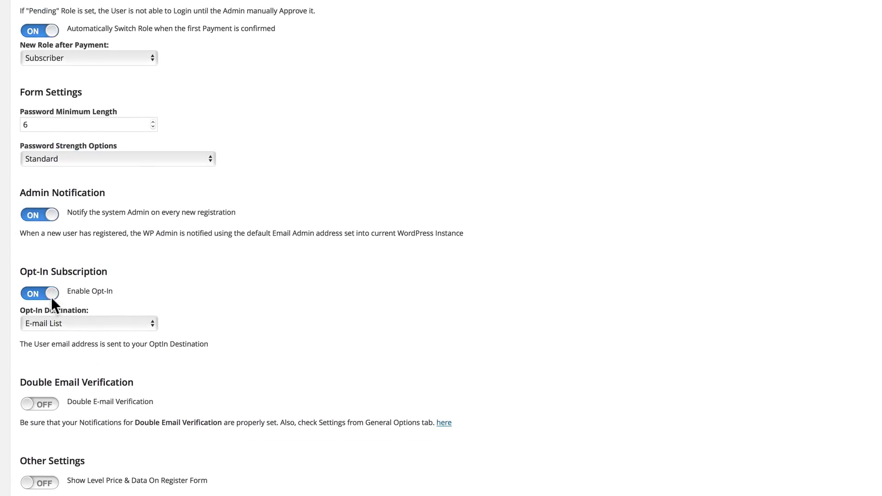
click(59, 324)
click(51, 323)
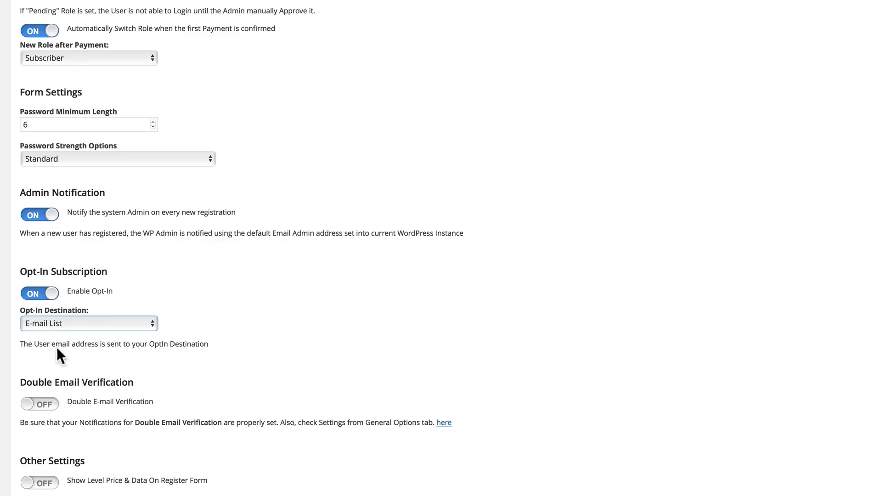
click(42, 403)
Review the remaining register form settings, the custom messages and the list of registration form fields
scroll(45, 442, down, 3)
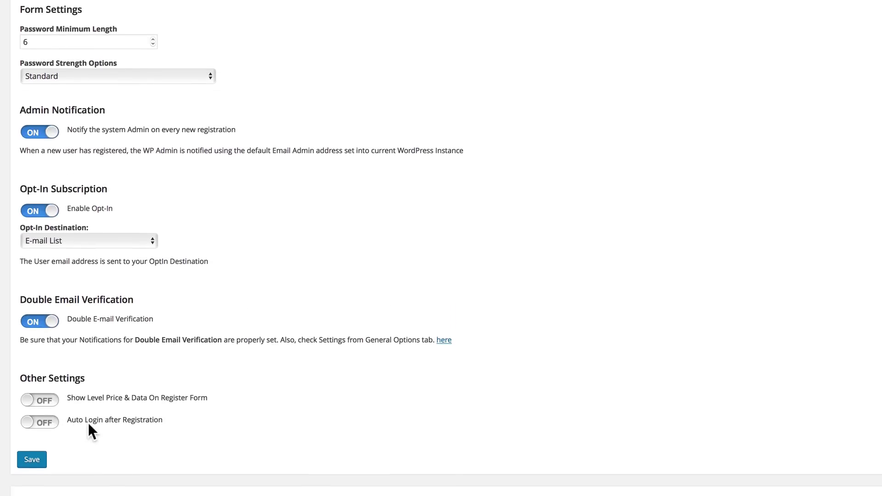
scroll(90, 422, down, 5)
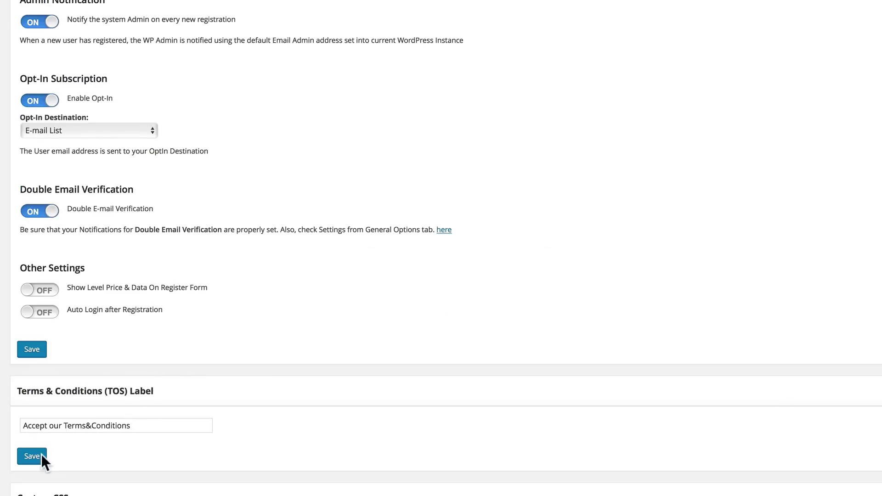
scroll(92, 451, down, 3)
scroll(142, 396, up, 15)
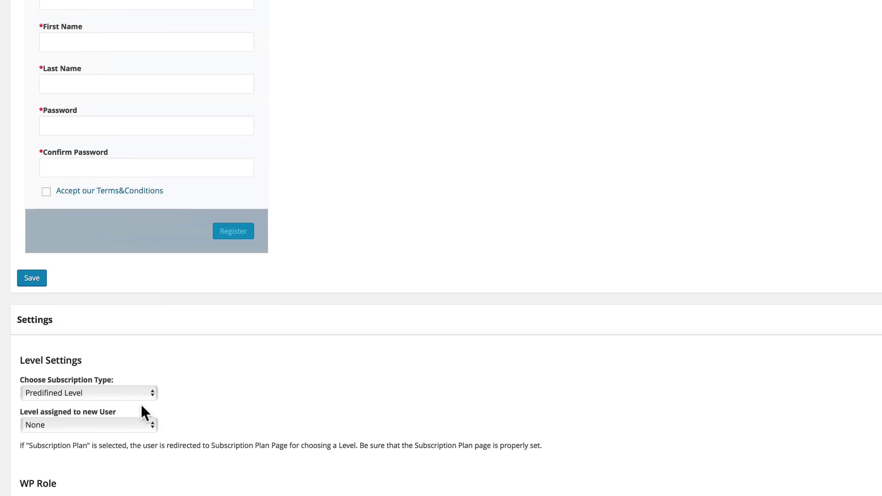
scroll(142, 414, up, 10)
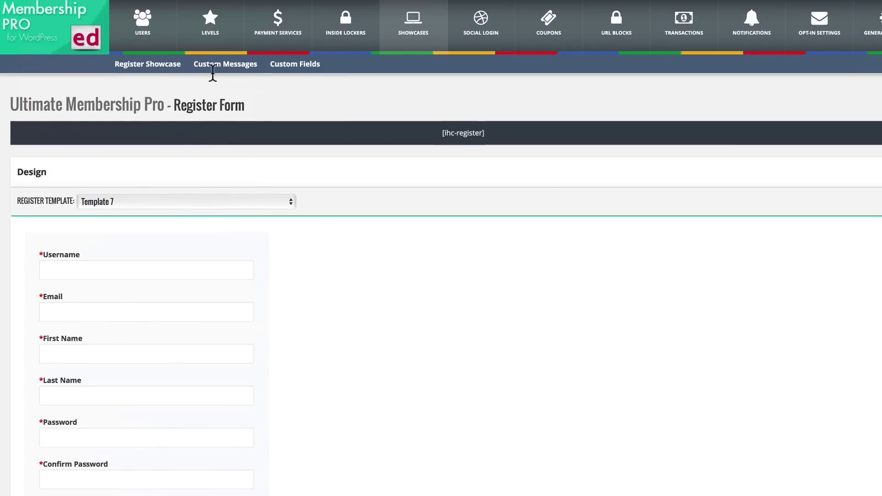
click(209, 66)
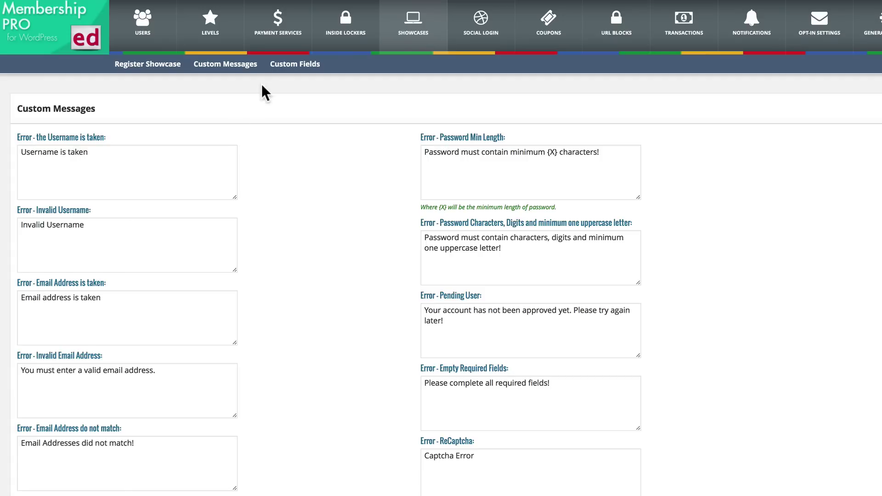
click(273, 63)
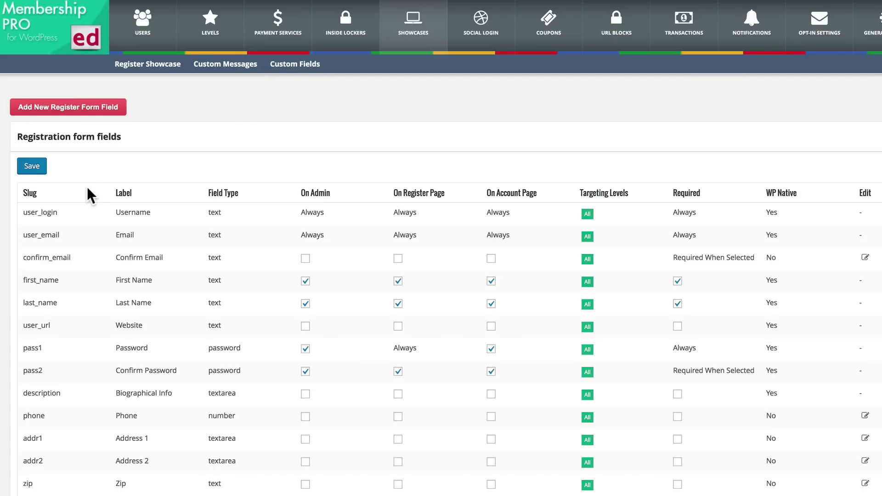
Look through the registration form fields and their display, targeting level and required options
scroll(126, 236, down, 4)
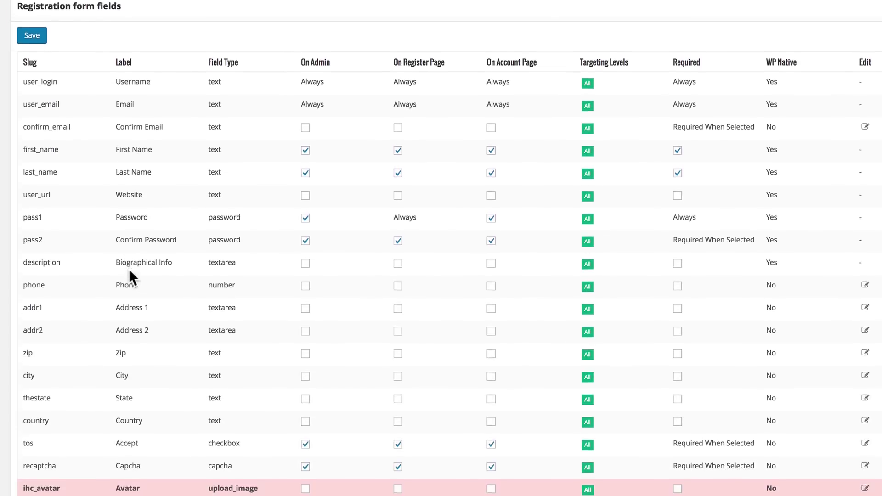
scroll(156, 371, up, 3)
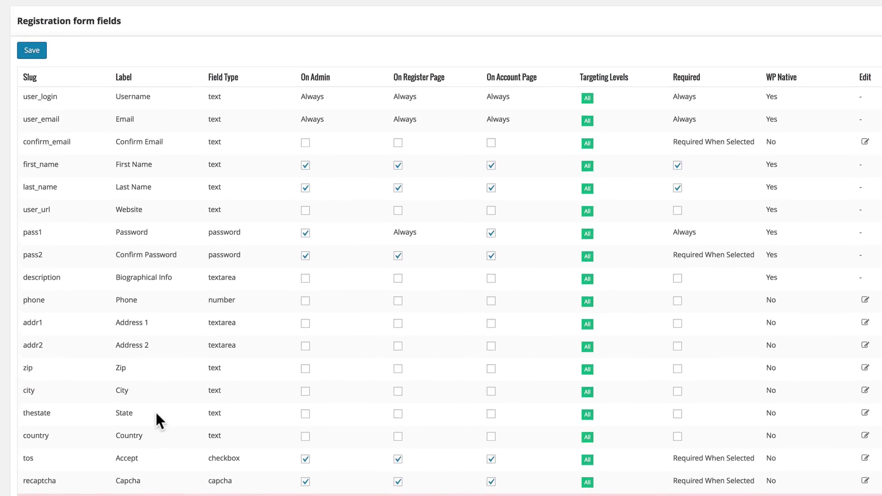
scroll(409, 21, up, 1)
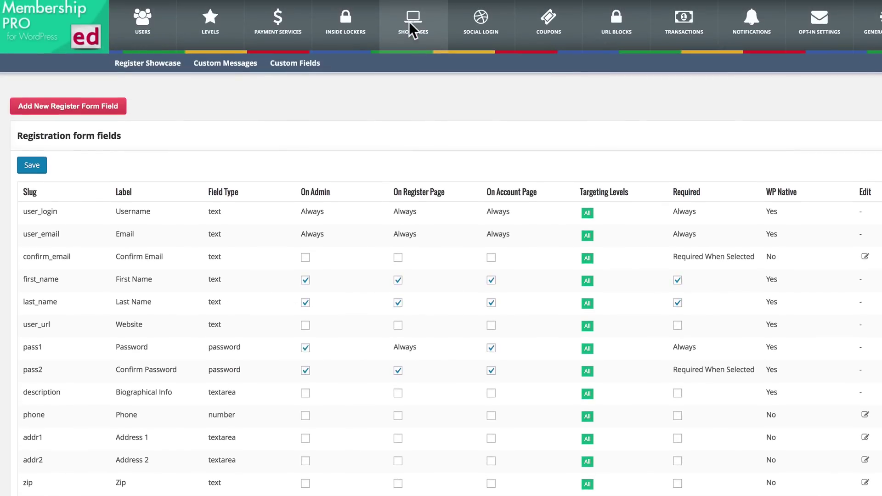
Select Template 3 for the login form in the front-end showcases and check the form's custom messages
click(409, 21)
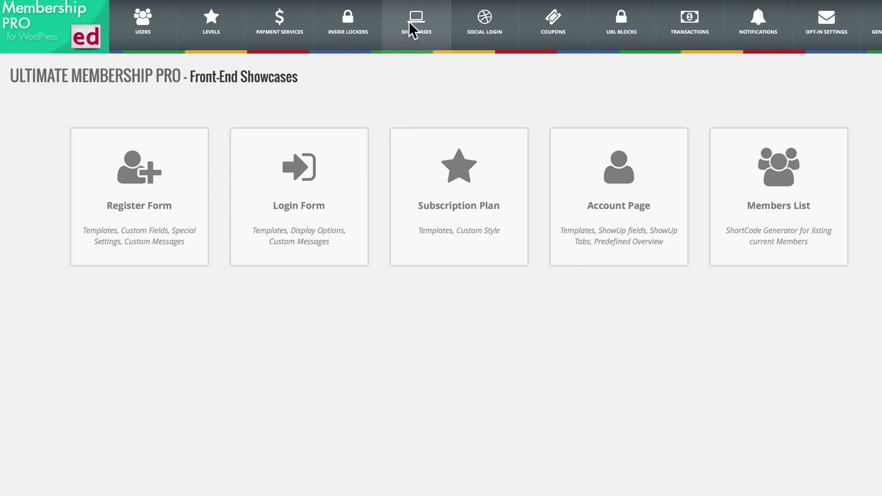
click(307, 182)
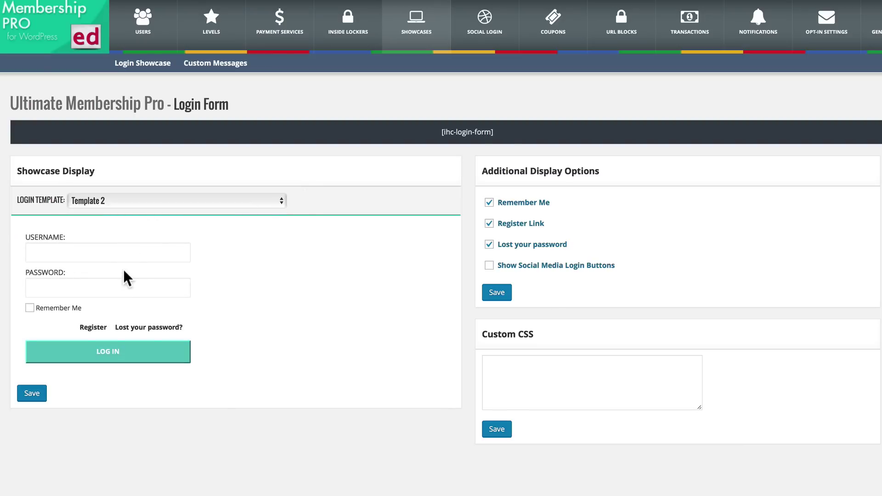
click(146, 193)
click(126, 210)
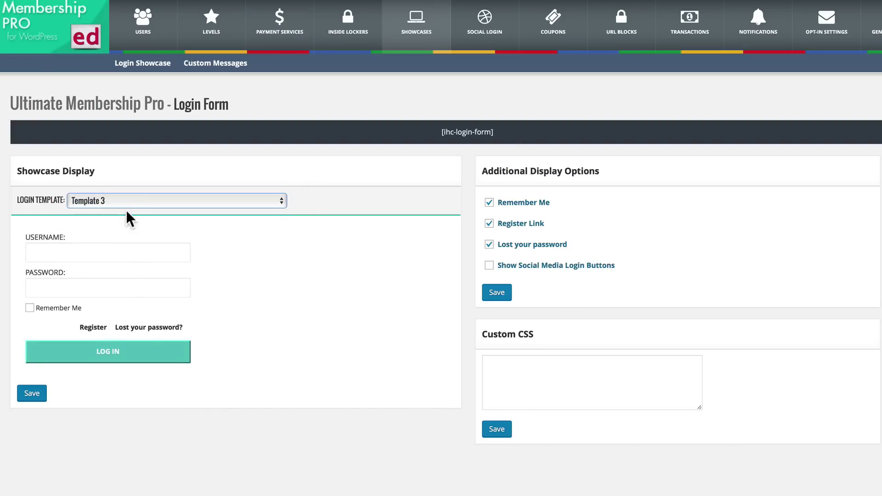
click(165, 201)
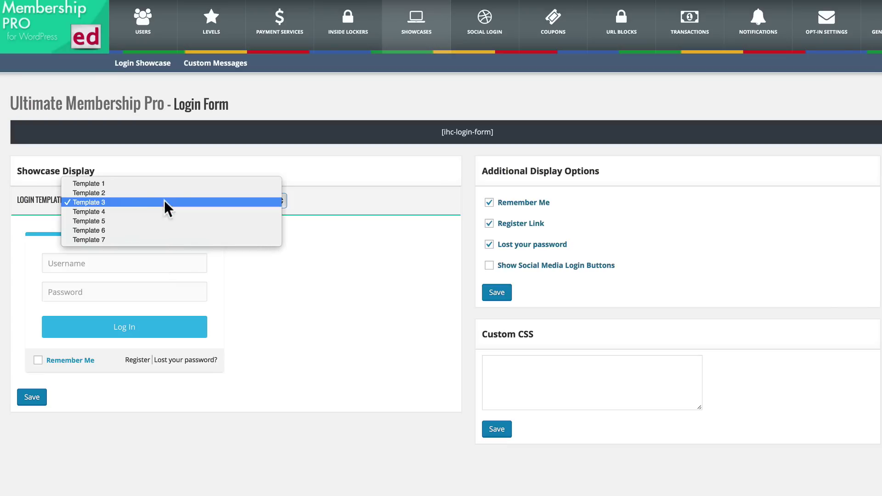
click(319, 296)
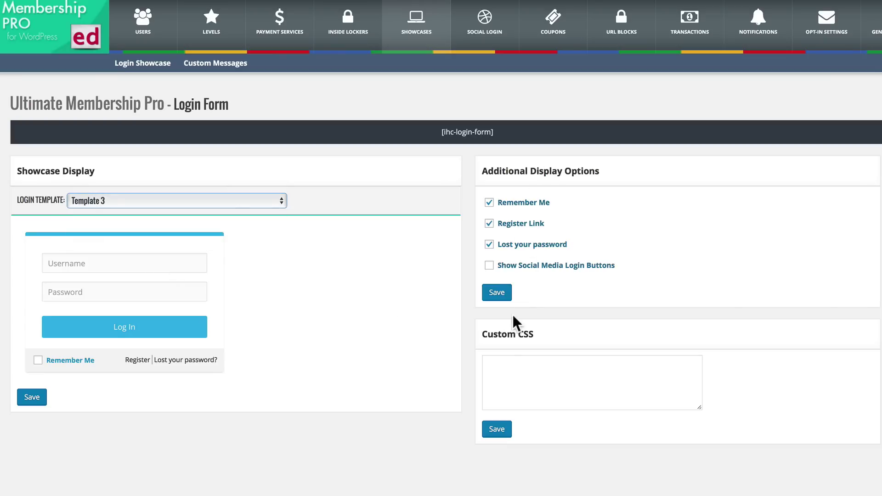
click(233, 65)
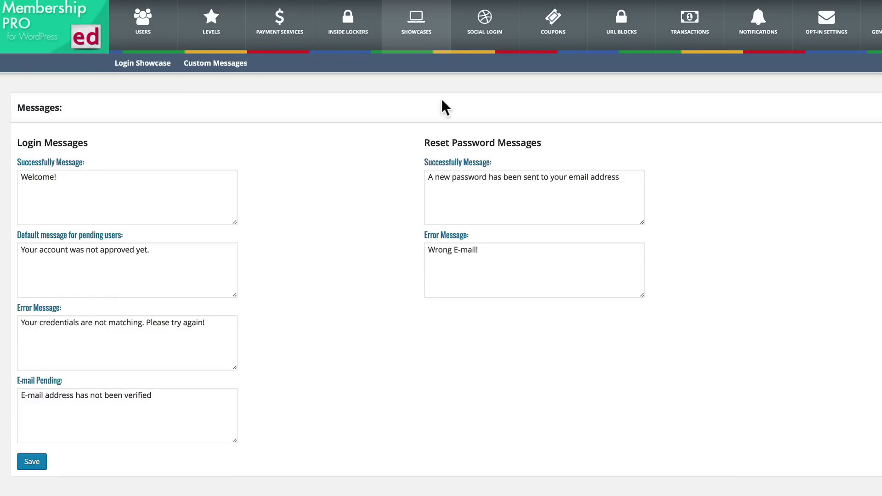
Select Template 2 for the Subscription Plan showcase
click(417, 25)
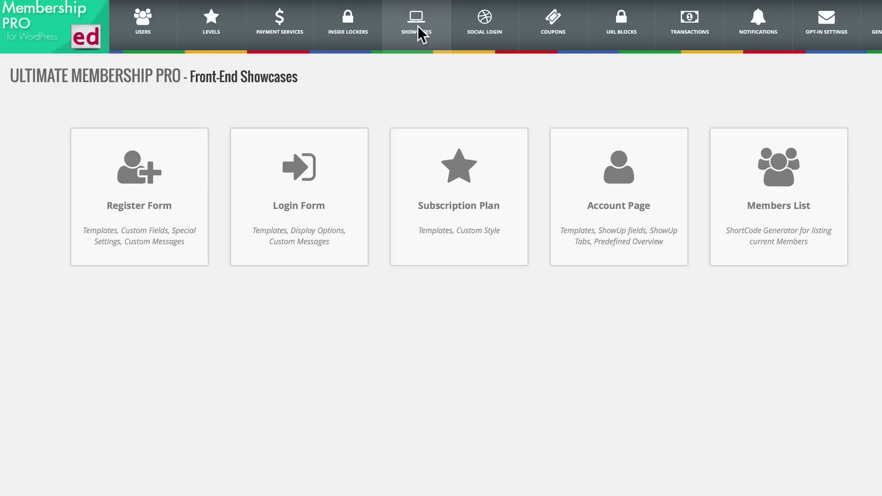
click(455, 192)
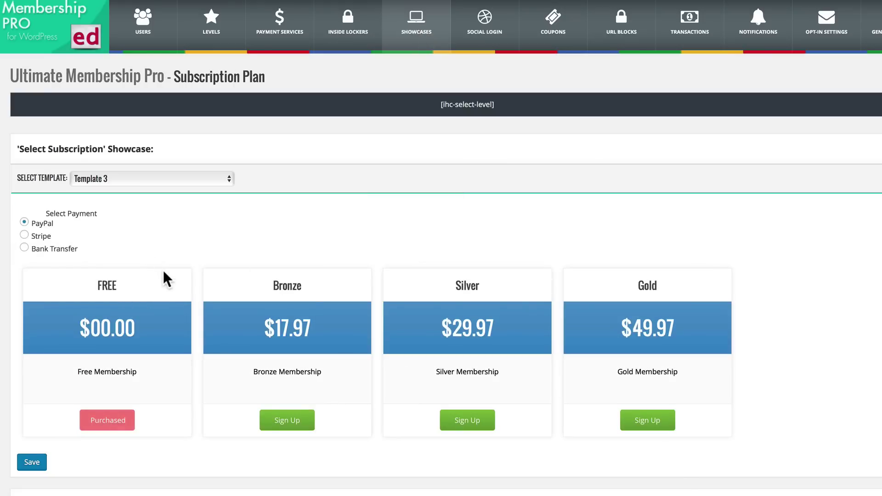
scroll(59, 473, down, 3)
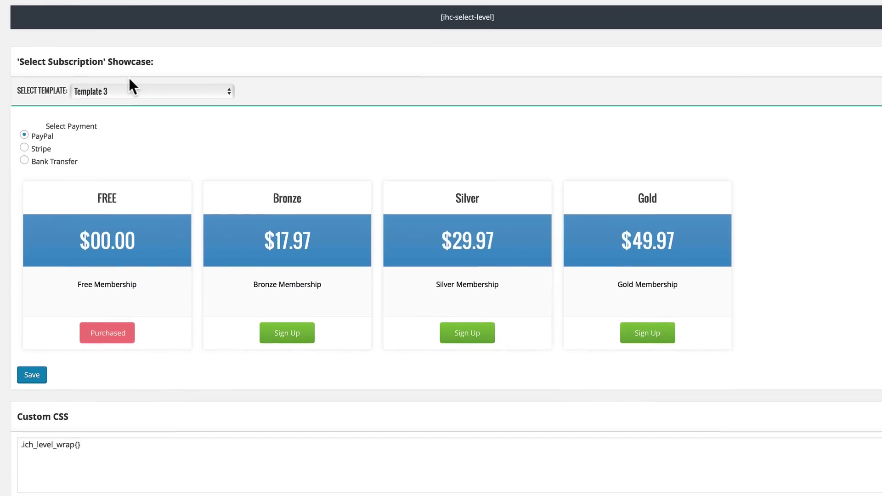
click(130, 89)
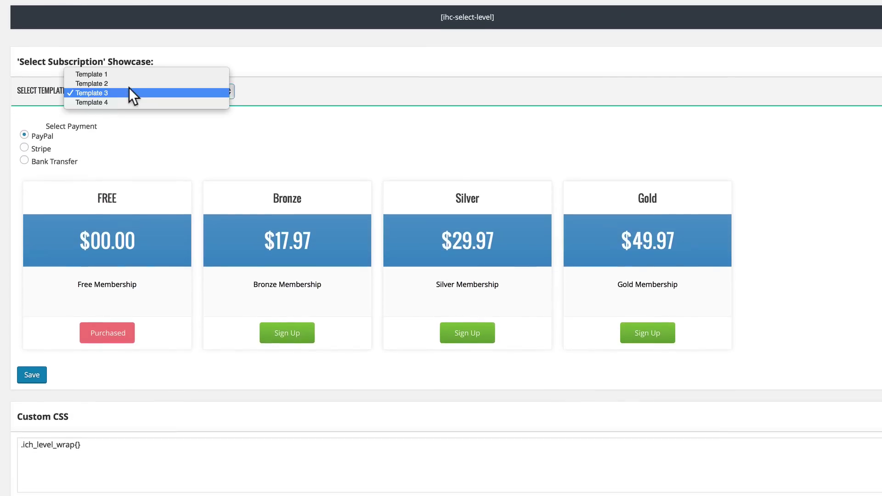
click(97, 83)
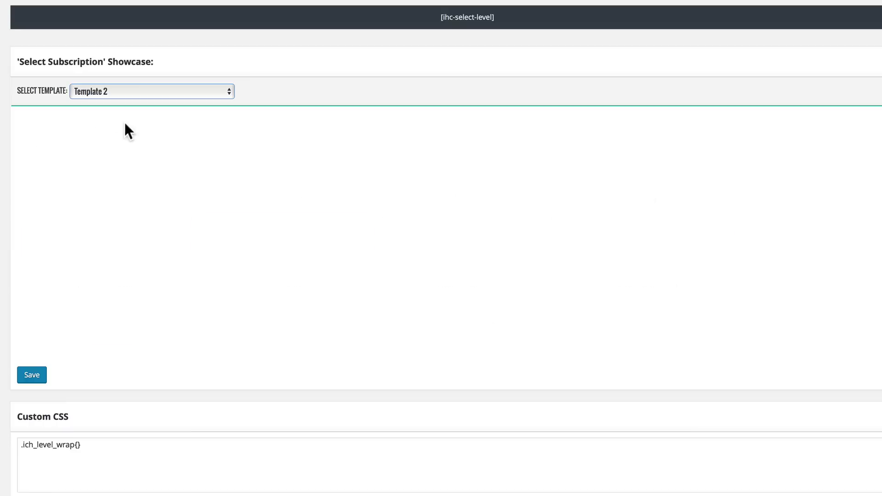
scroll(415, 256, up, 3)
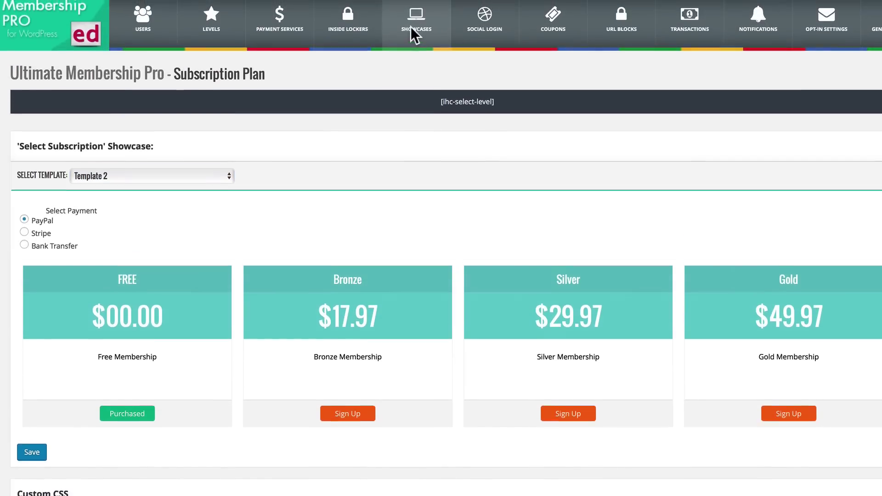
Review the Account Page showcase settings, including the welcome message, tabs to show, overview message and Custom CSS
click(411, 30)
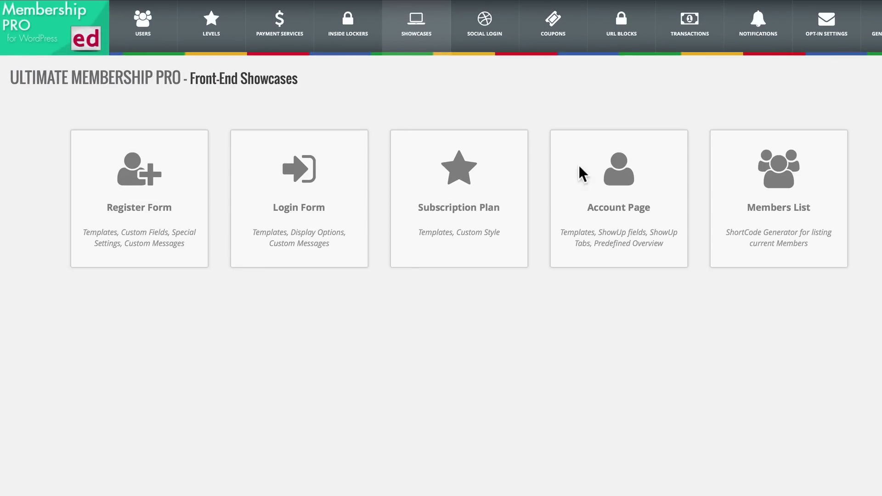
click(616, 213)
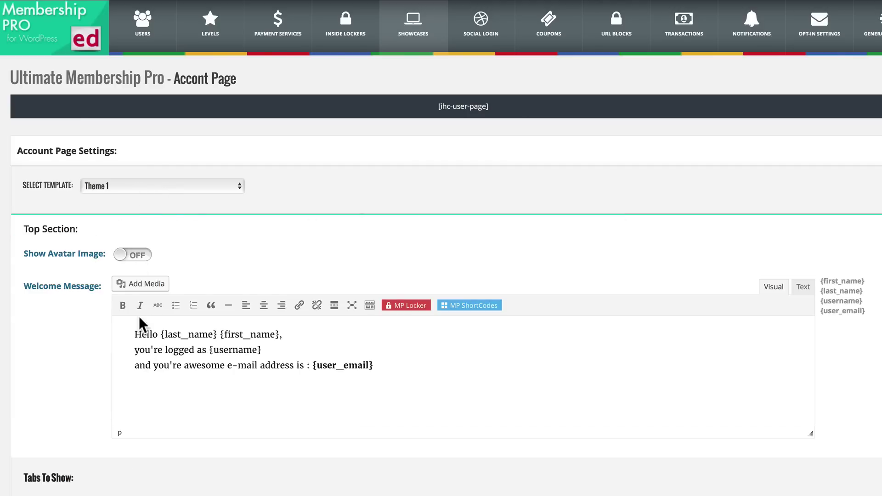
scroll(112, 364, down, 5)
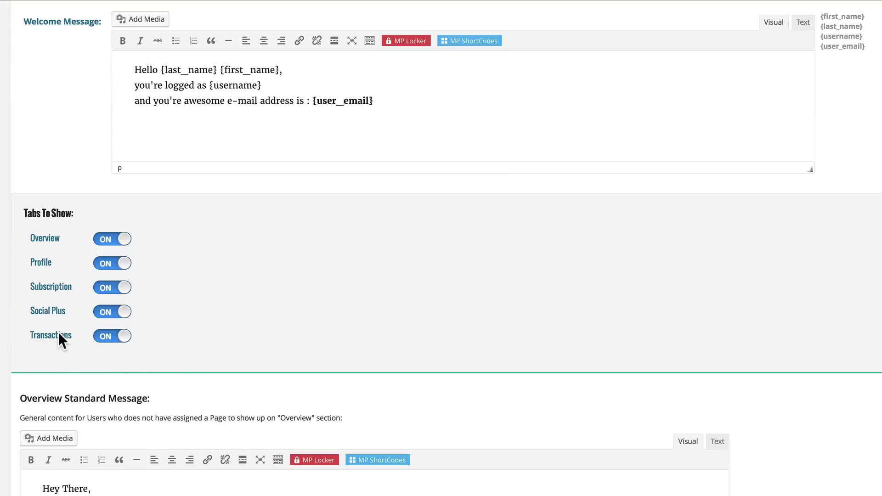
scroll(137, 429, down, 4)
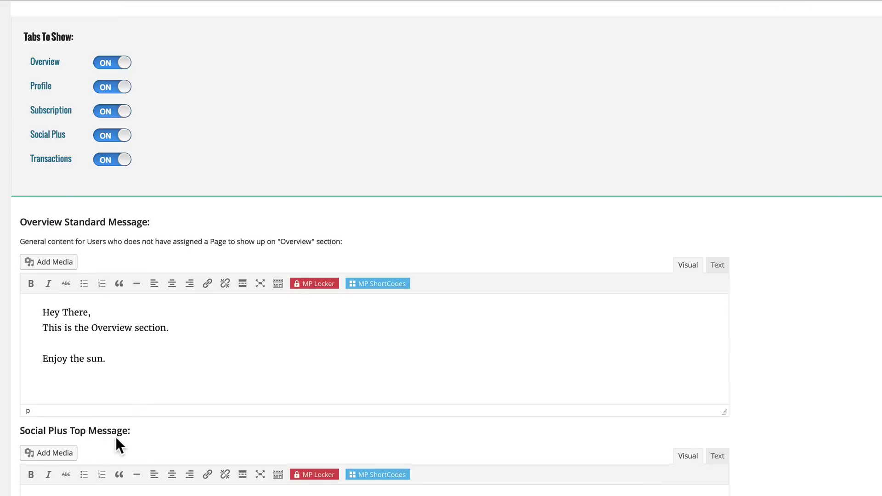
scroll(116, 440, down, 5)
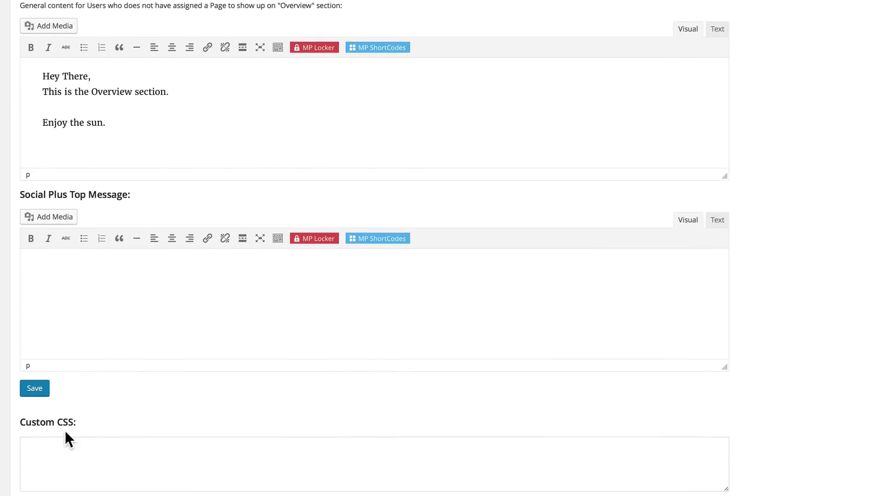
scroll(64, 434, up, 14)
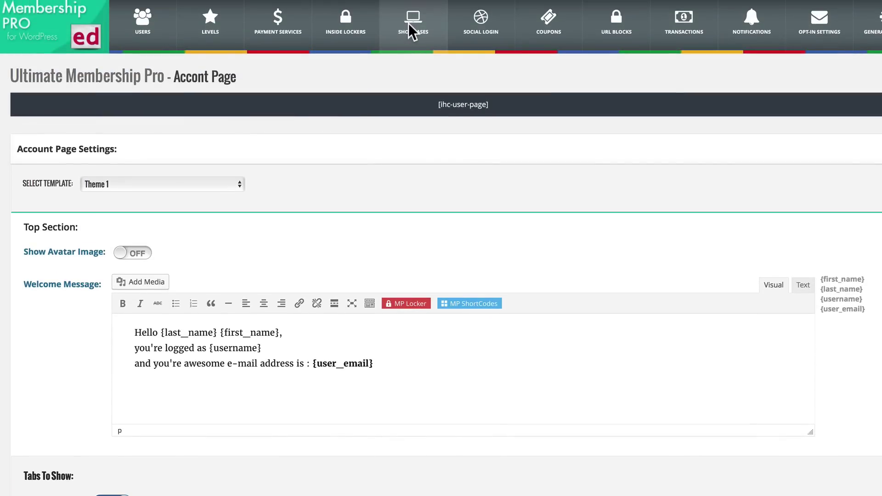
Examine the Members List shortcode generator options and the preview of the list
click(409, 23)
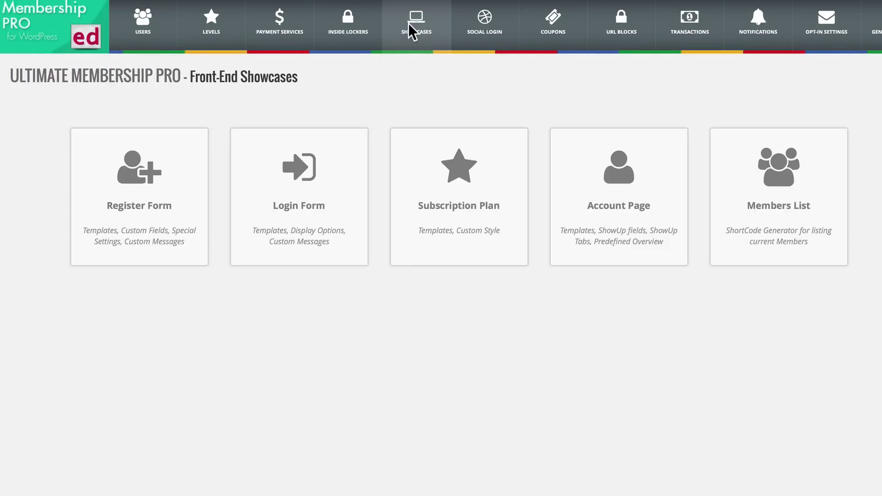
click(795, 212)
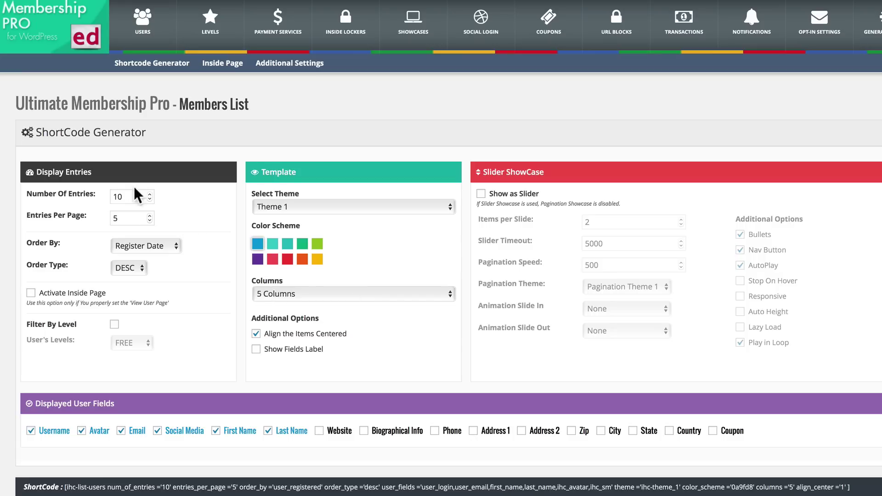
scroll(325, 282, down, 5)
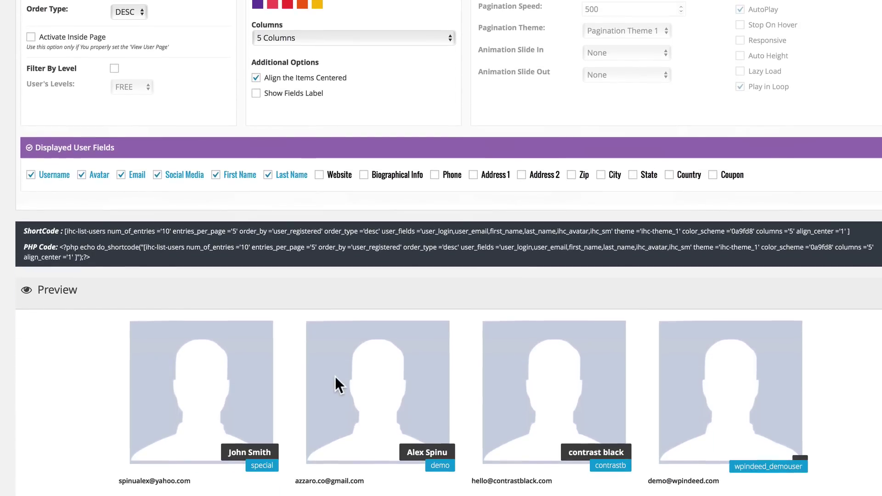
scroll(334, 376, up, 5)
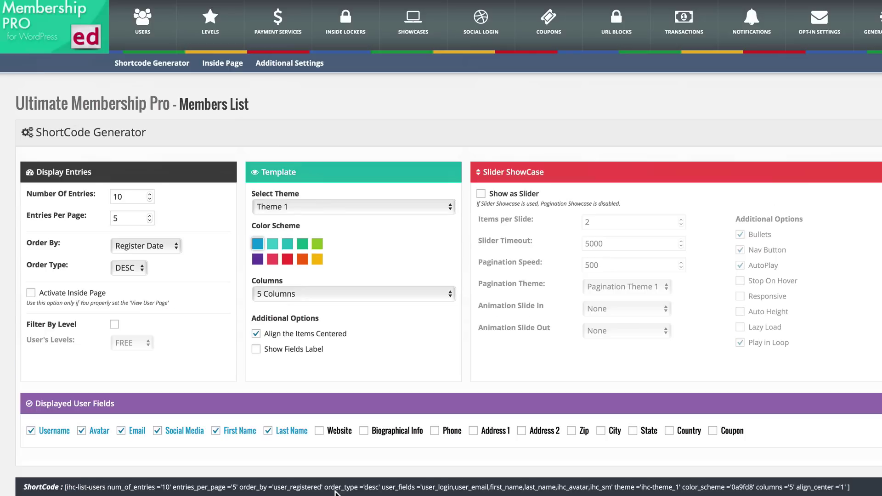
Check the Members List inside page content and the additional responsive and window settings
click(223, 63)
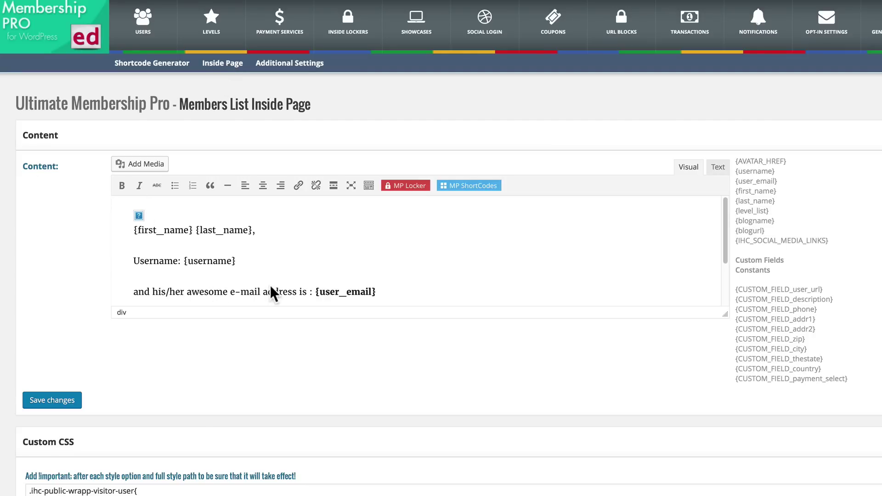
click(285, 63)
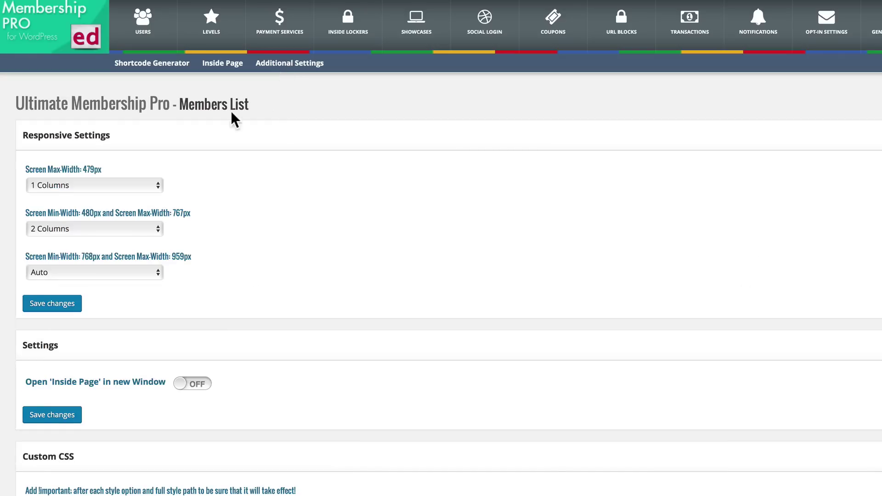
scroll(107, 143, down, 3)
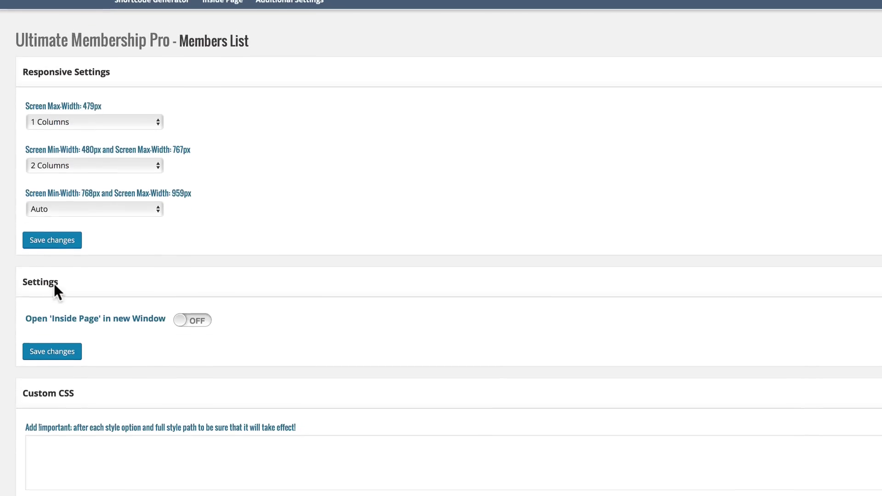